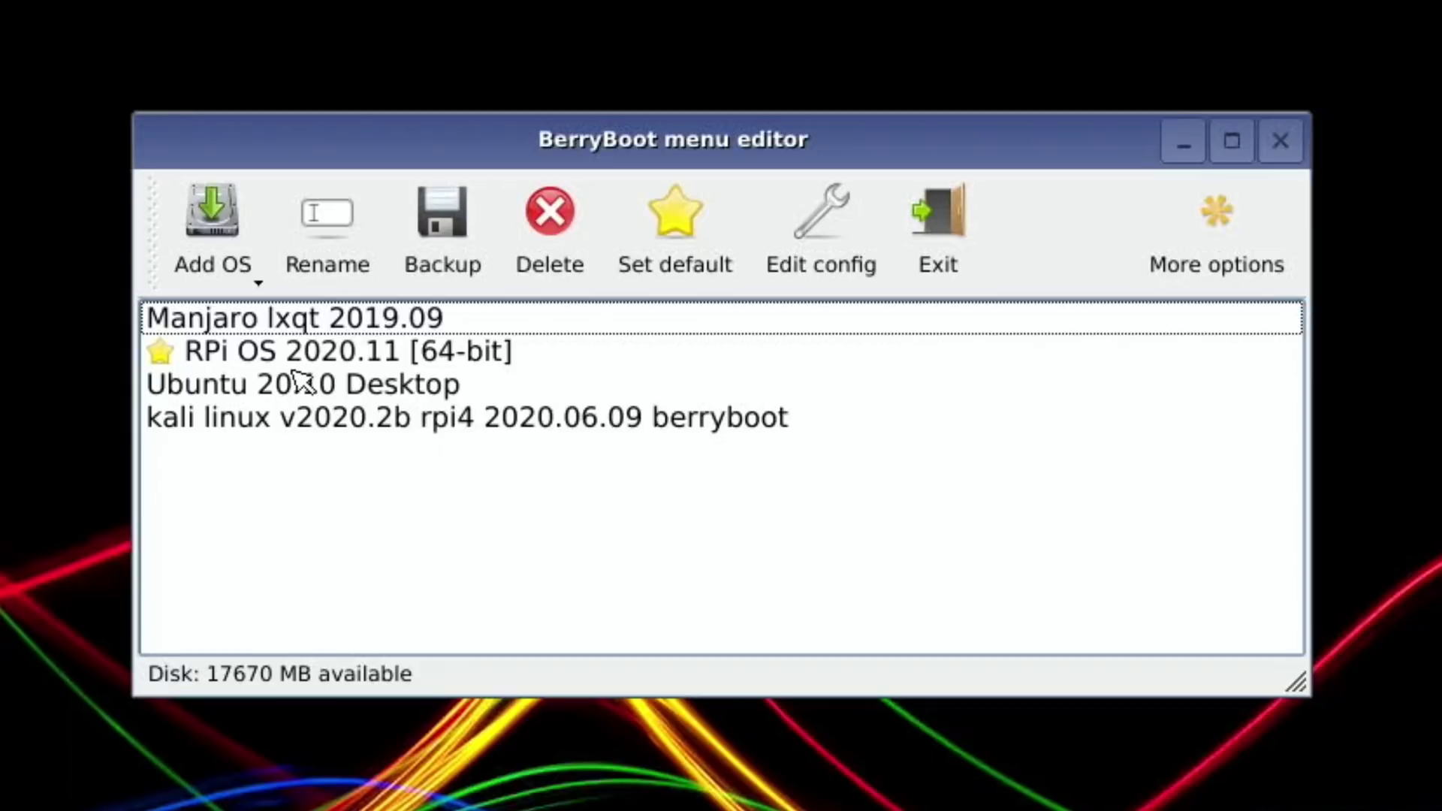
Pick the Kali Linux entry from the list of installable operating systems.
{"action": "left_click", "coordinate": [227, 236]}
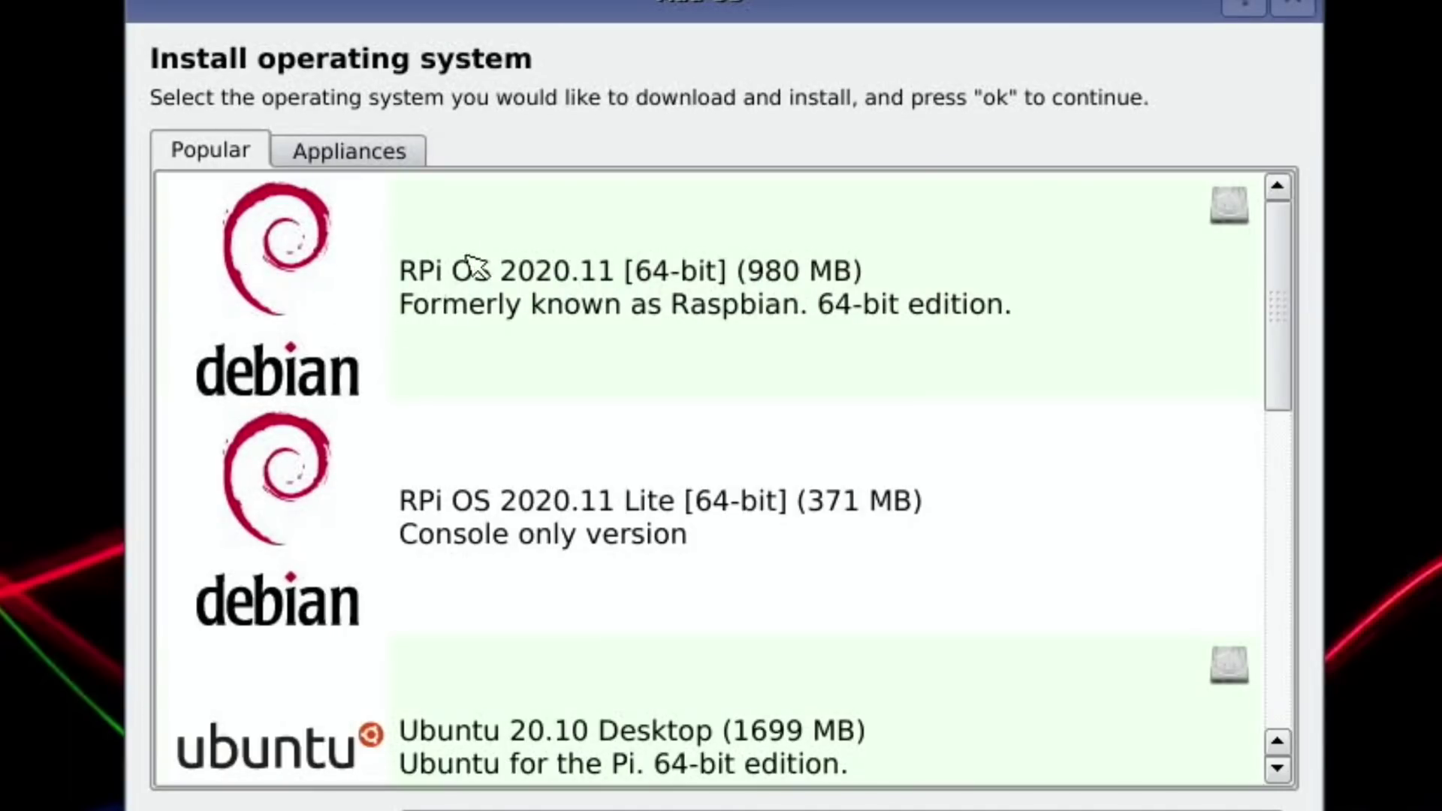
{"action": "scroll", "coordinate": [402, 360], "scroll_direction": "down", "scroll_amount": 5}
{"action": "scroll", "coordinate": [405, 357], "scroll_direction": "up", "scroll_amount": 5}
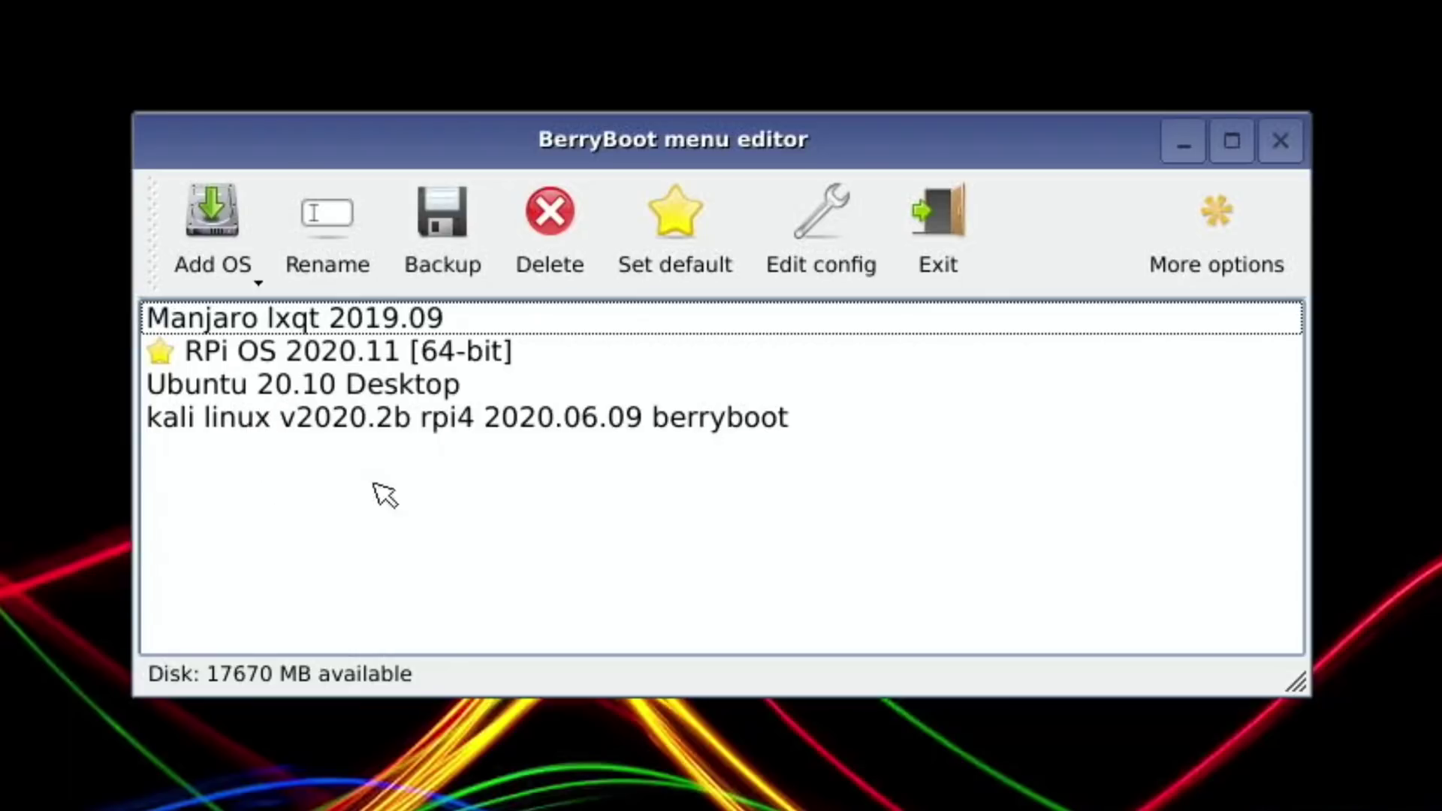
{"action": "left_click", "coordinate": [261, 416]}
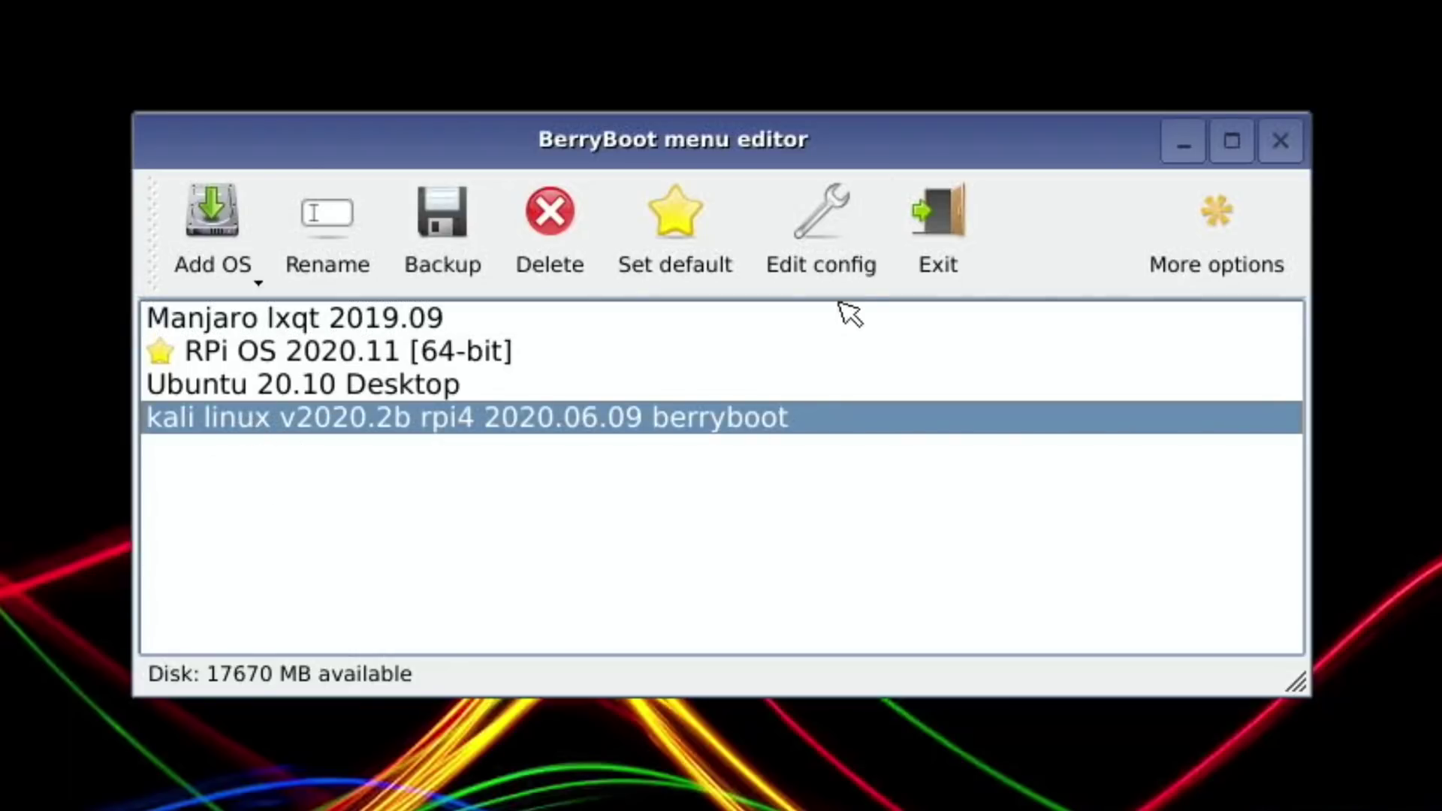
Boot Kali Linux from the BerryBoot menu and enter the login password.
{"action": "left_click", "coordinate": [954, 251]}
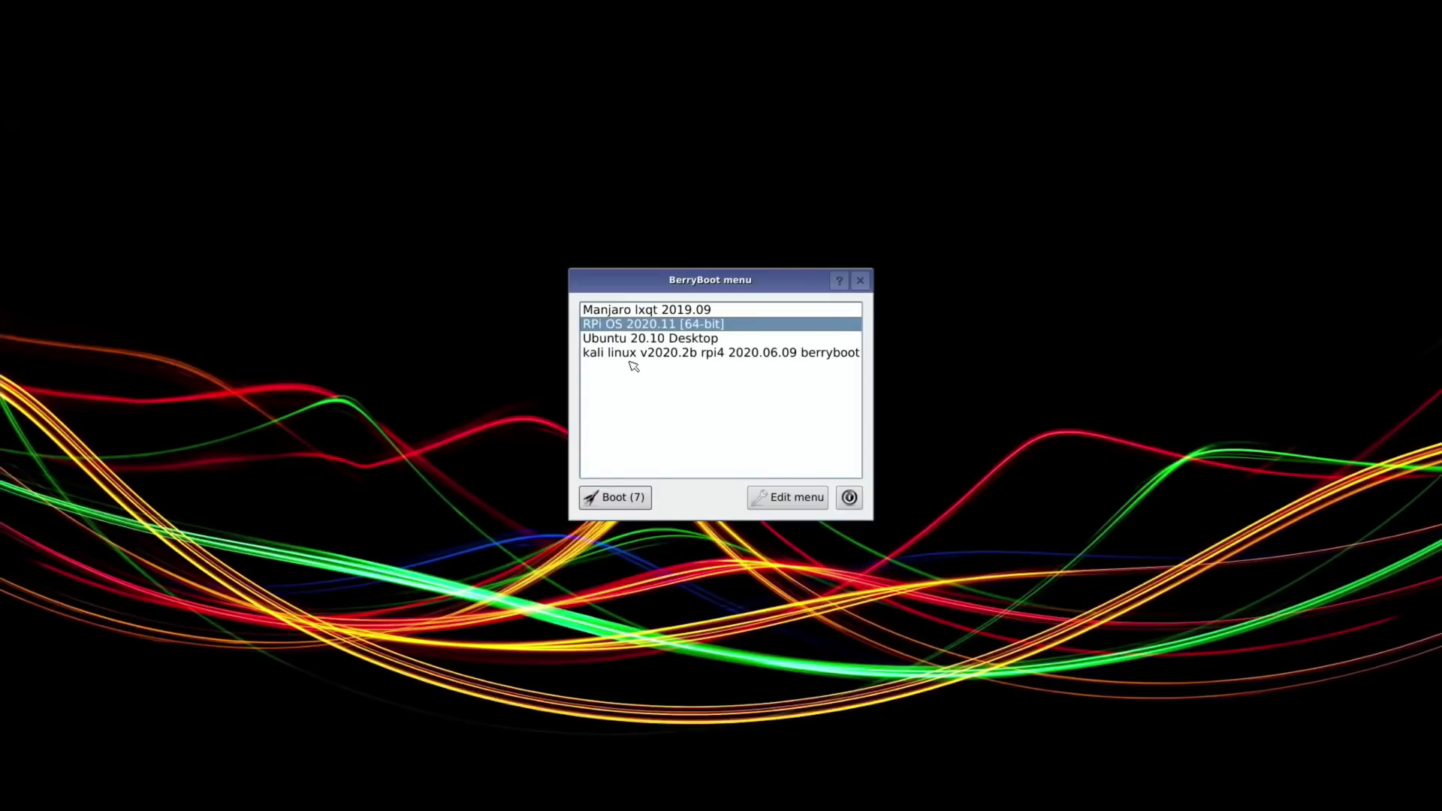
{"action": "left_click", "coordinate": [629, 353]}
{"action": "left_click", "coordinate": [614, 498]}
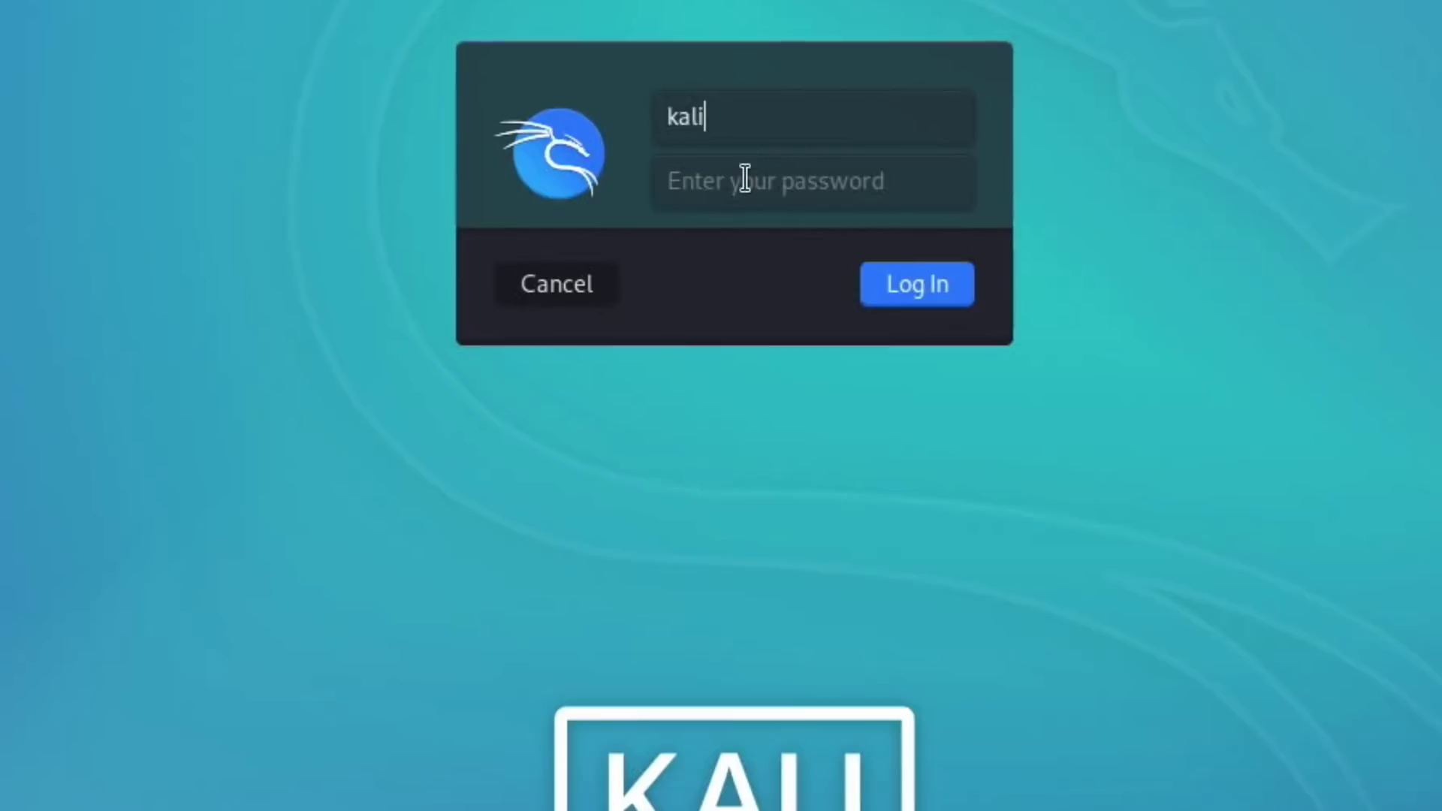
{"action": "left_click", "coordinate": [743, 180]}
{"action": "type", "text": "kali"}
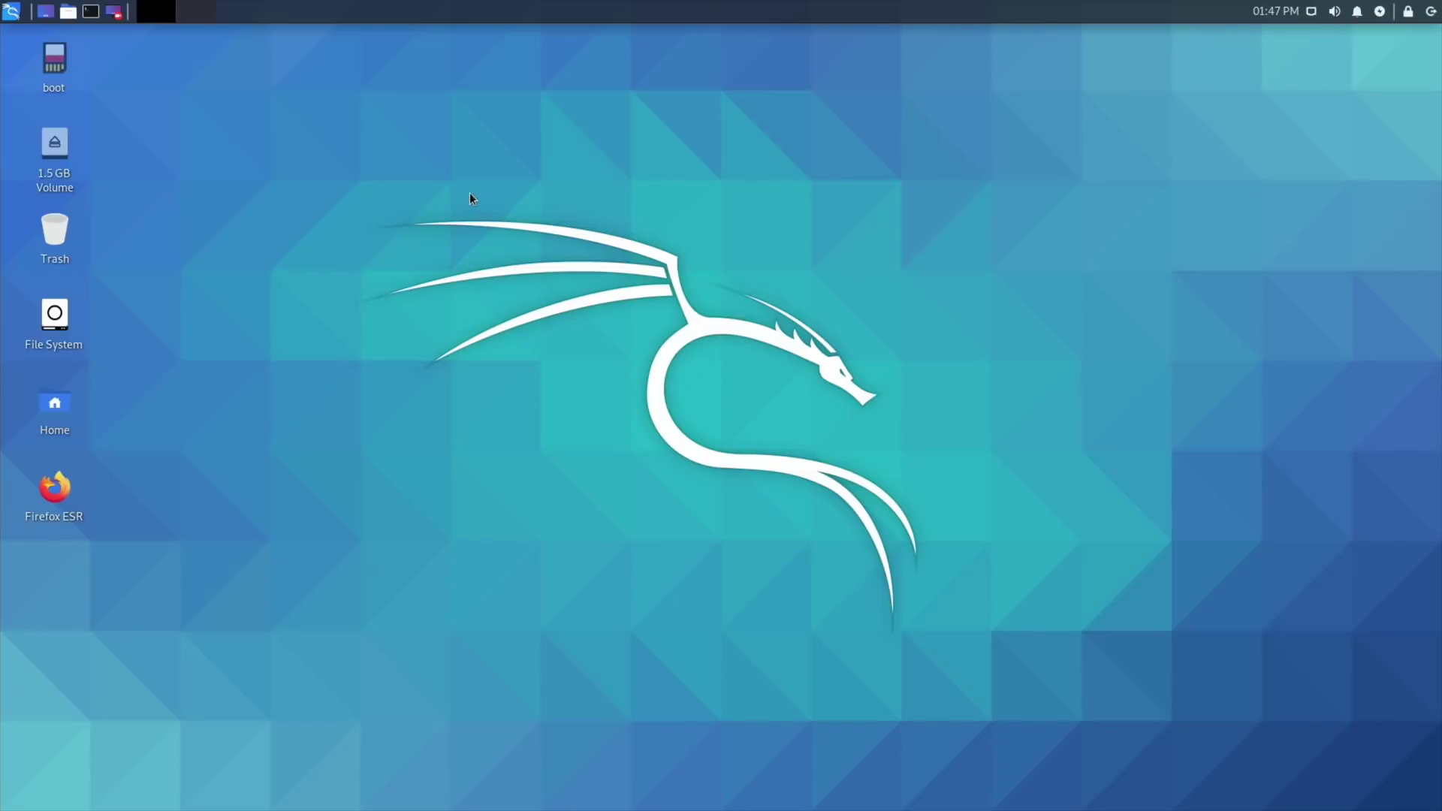
{"action": "left_click", "coordinate": [11, 11]}
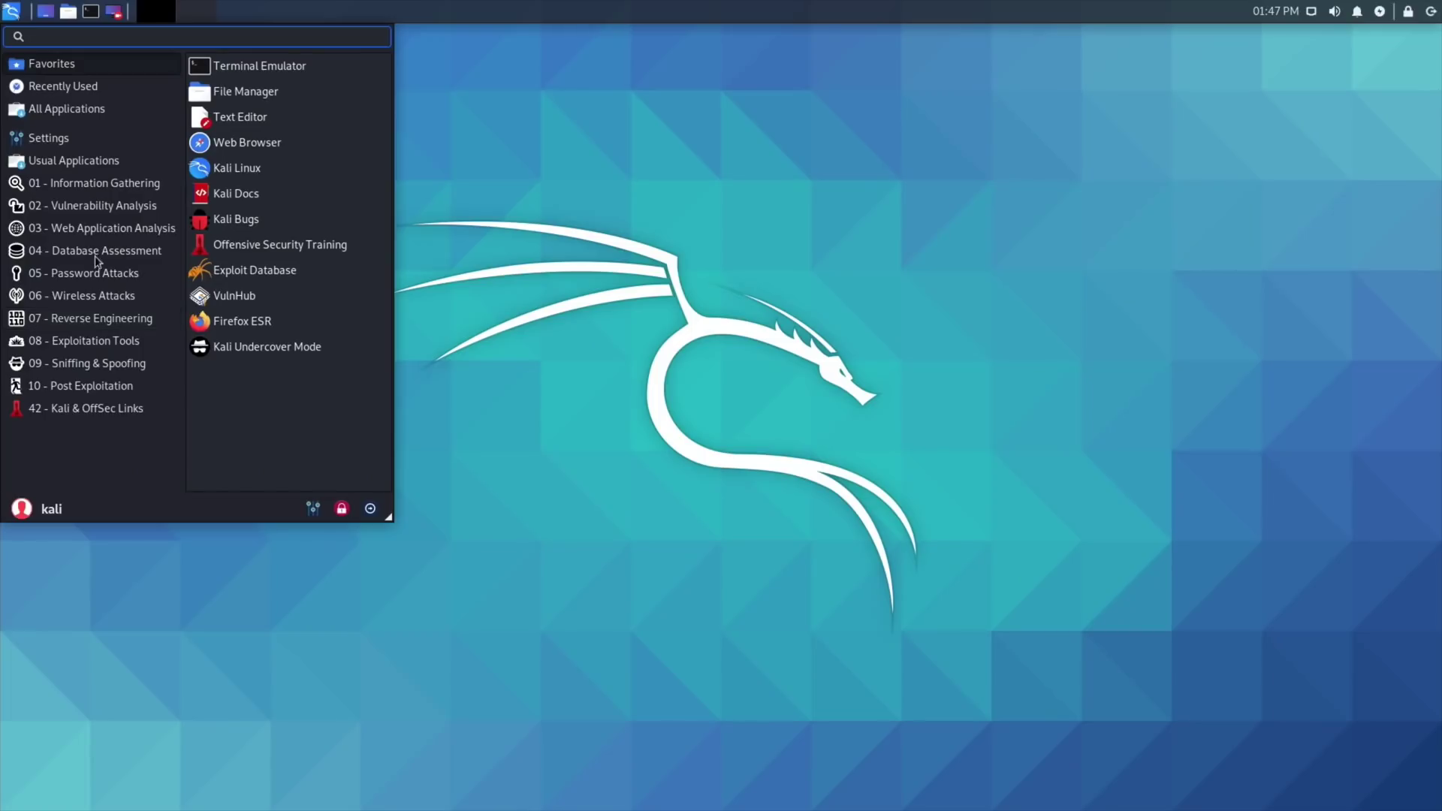
{"action": "left_click", "coordinate": [239, 350]}
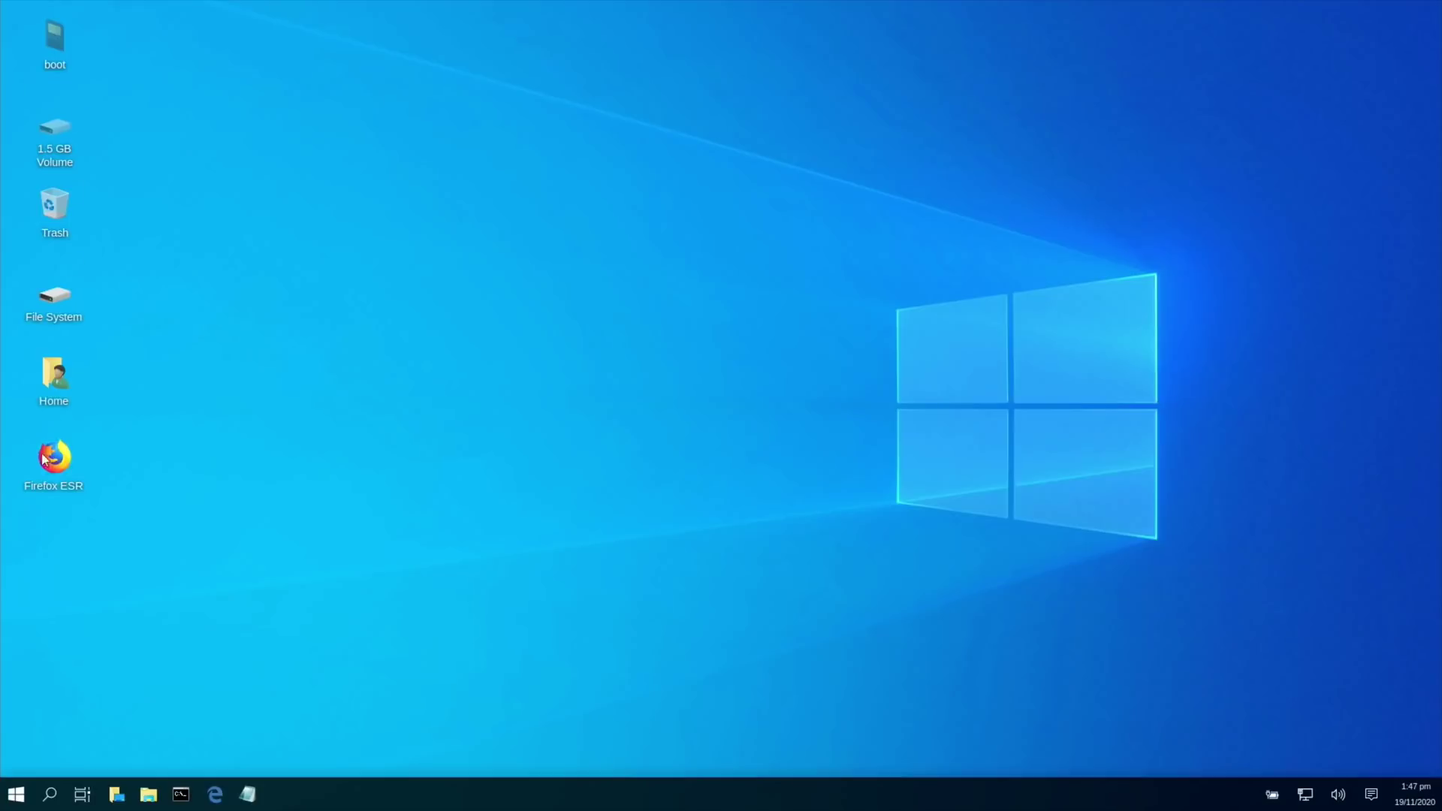
{"action": "left_click", "coordinate": [15, 794]}
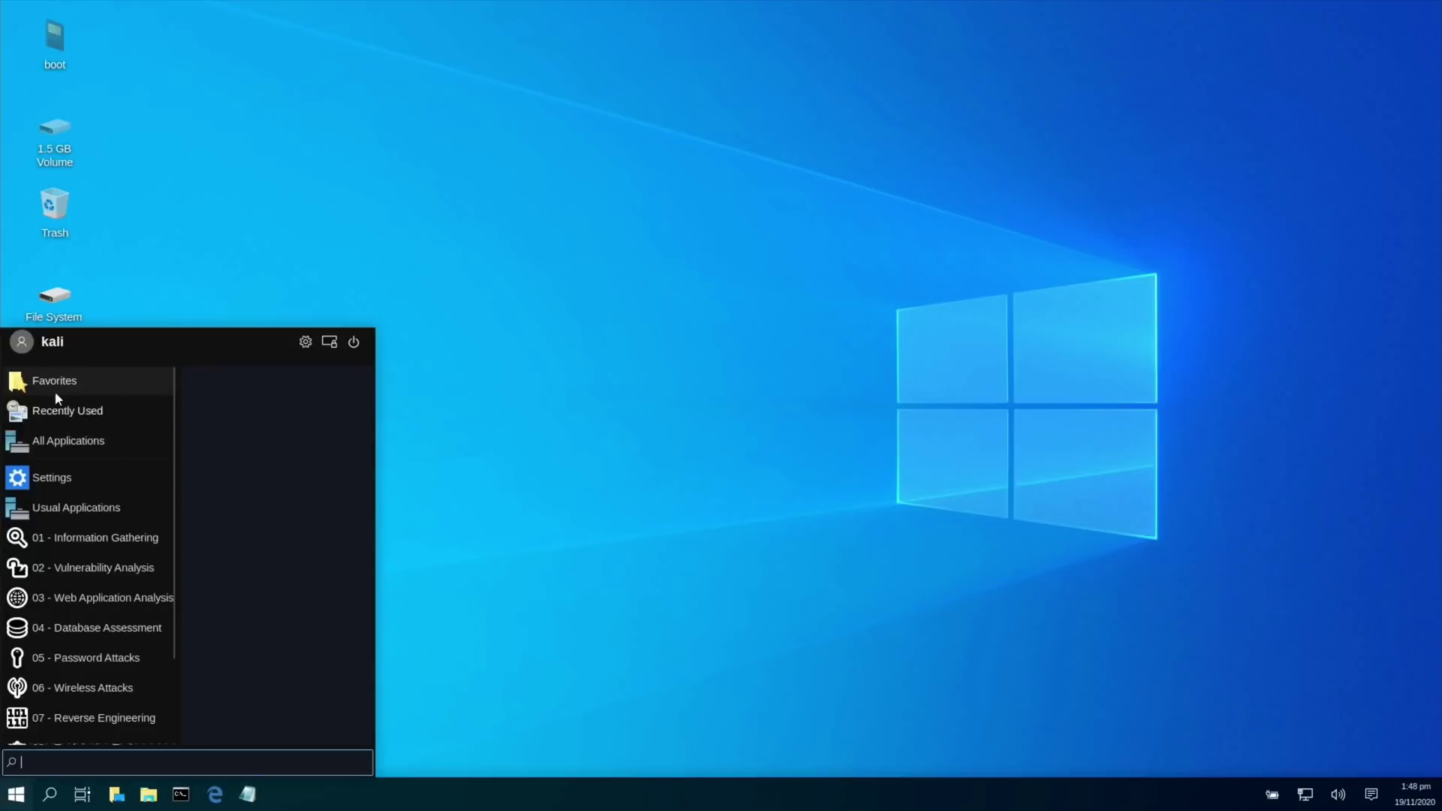
{"action": "left_click", "coordinate": [71, 441]}
{"action": "scroll", "coordinate": [271, 529], "scroll_direction": "down", "scroll_amount": 2}
{"action": "scroll", "coordinate": [270, 530], "scroll_direction": "down", "scroll_amount": 6}
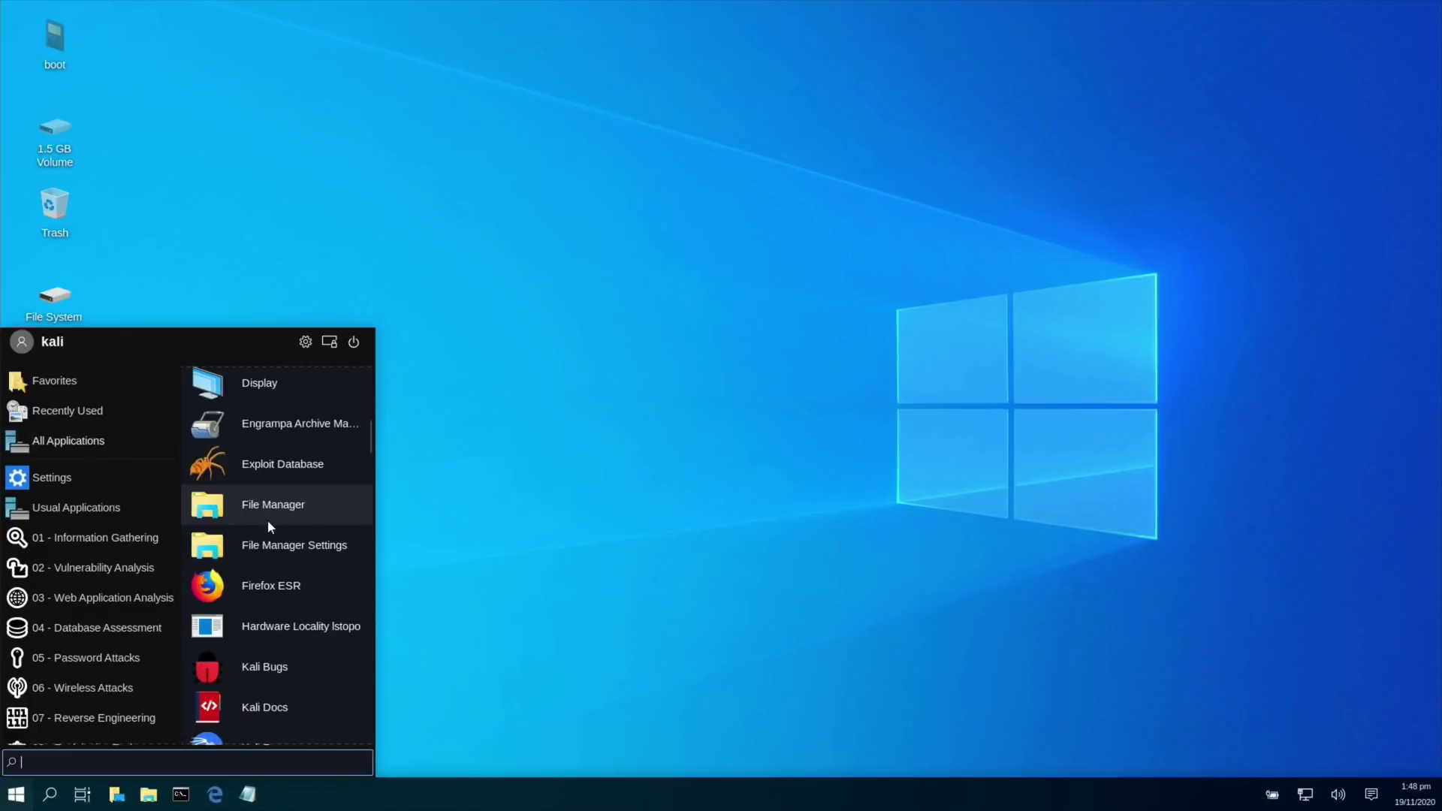
{"action": "scroll", "coordinate": [267, 519], "scroll_direction": "down", "scroll_amount": 6}
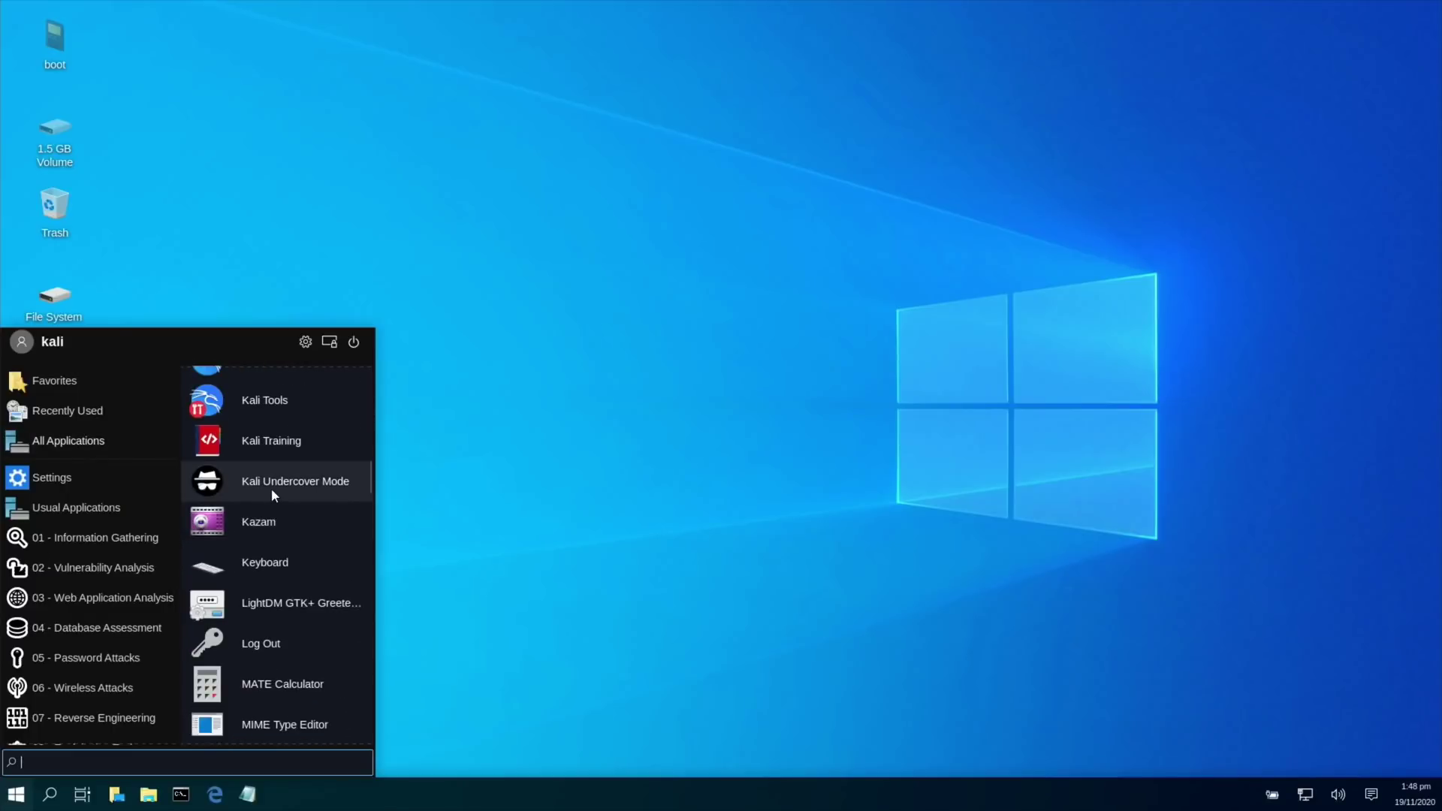
{"action": "left_click", "coordinate": [272, 487]}
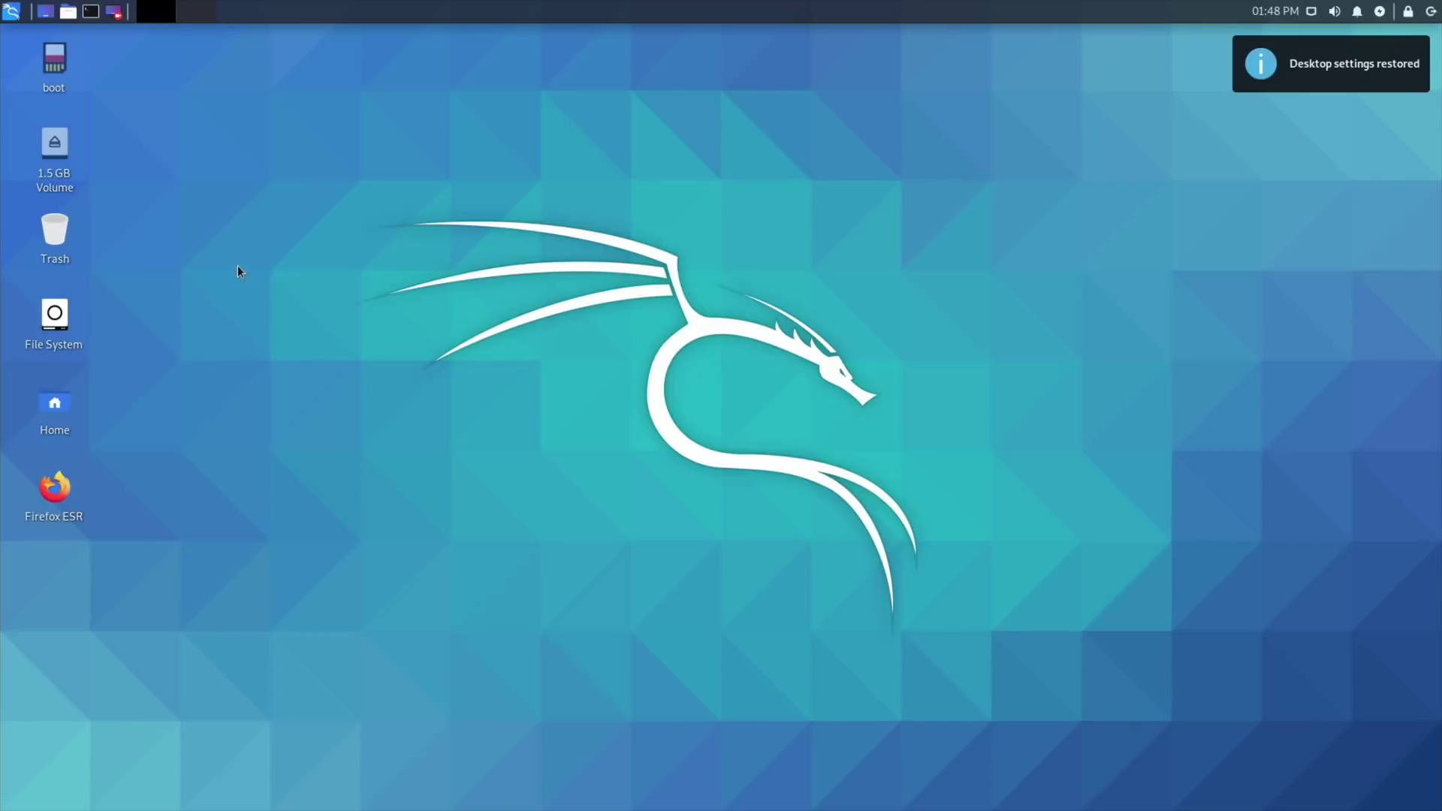
Log out of Kali, boot Manjaro LXQt from the BerryBoot menu and log in with its password.
{"action": "left_click", "coordinate": [12, 12]}
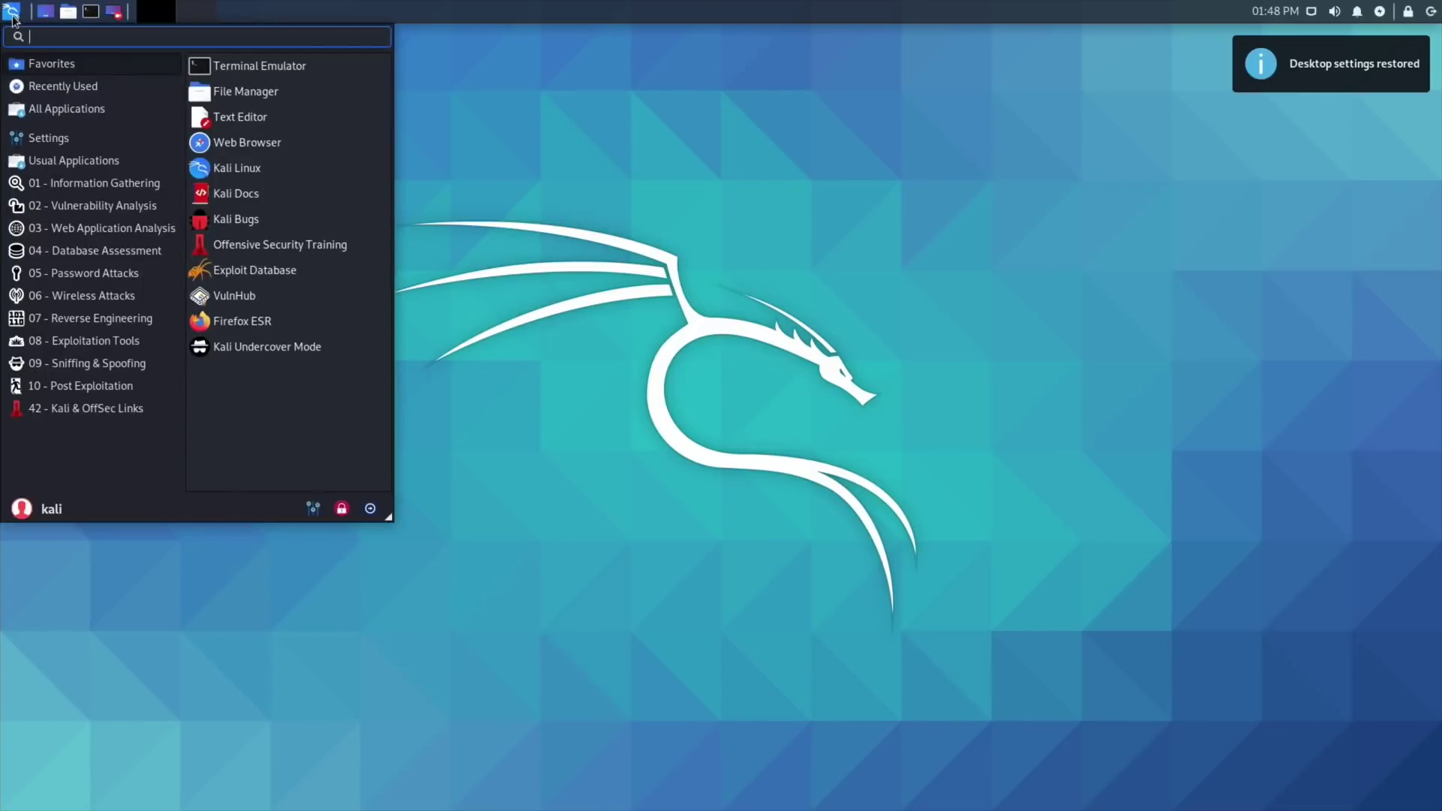
{"action": "left_click", "coordinate": [371, 509]}
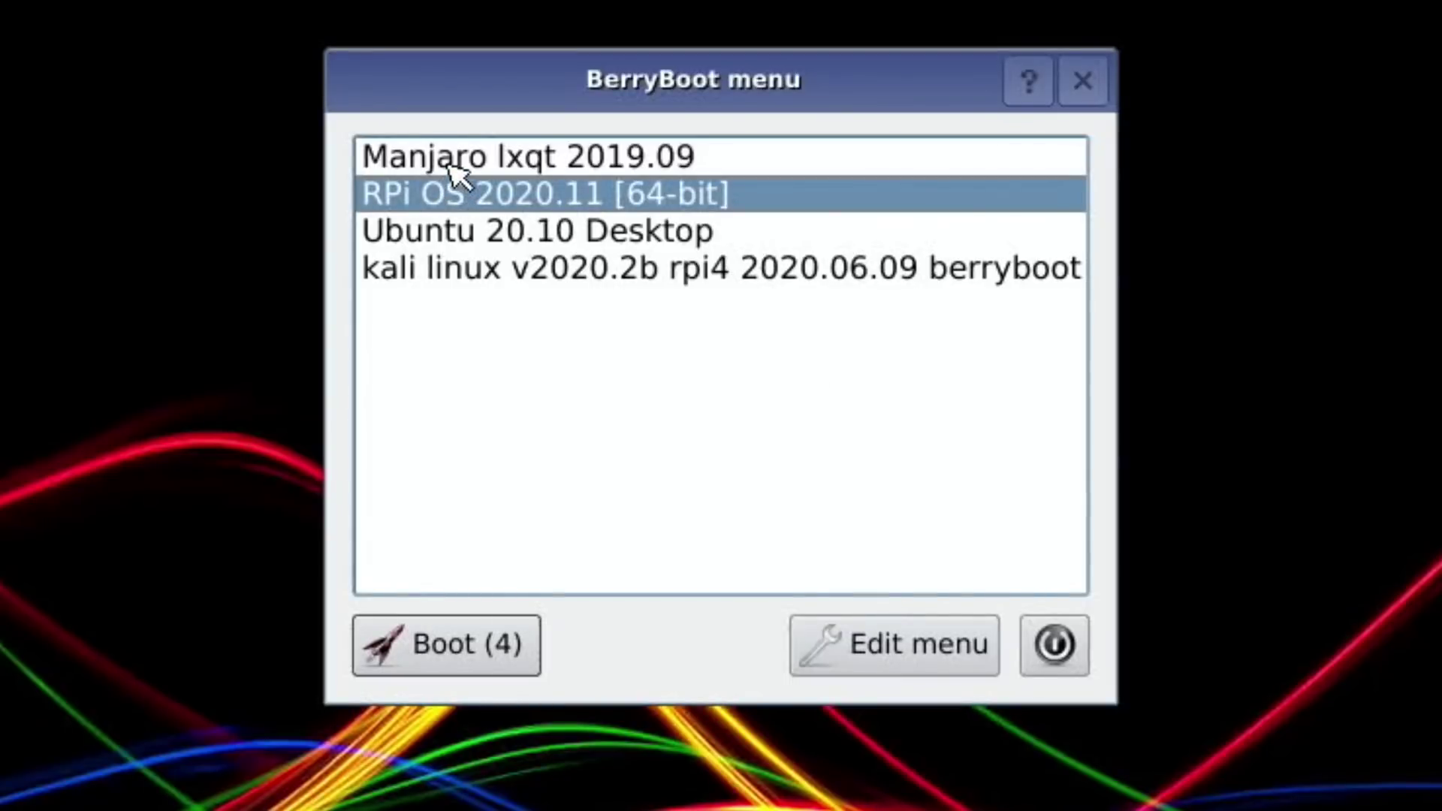
{"action": "left_click", "coordinate": [448, 165]}
{"action": "left_click", "coordinate": [460, 643]}
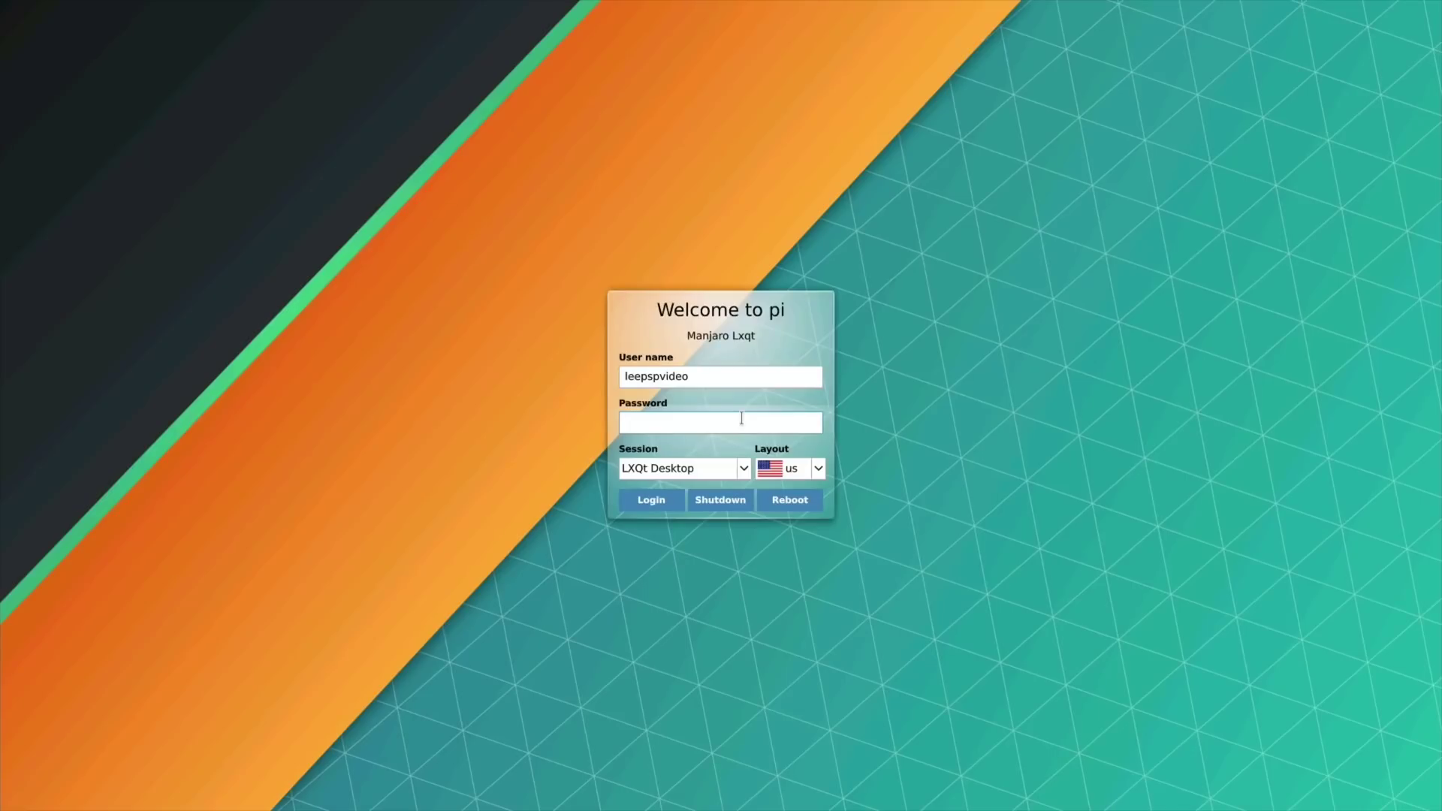
{"action": "type", "text": "••••••••••"}
{"action": "key", "text": "Return"}
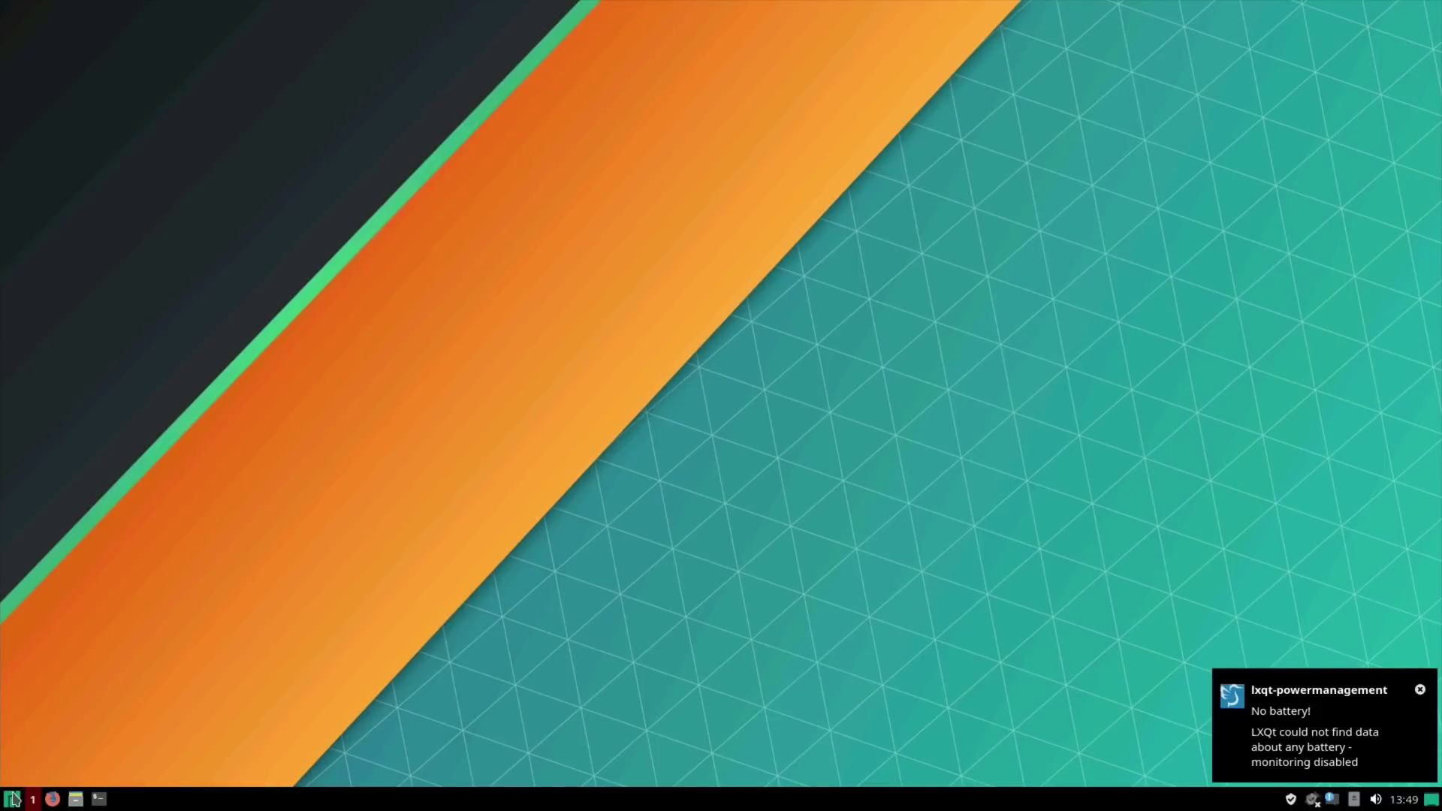
{"action": "left_click", "coordinate": [10, 799]}
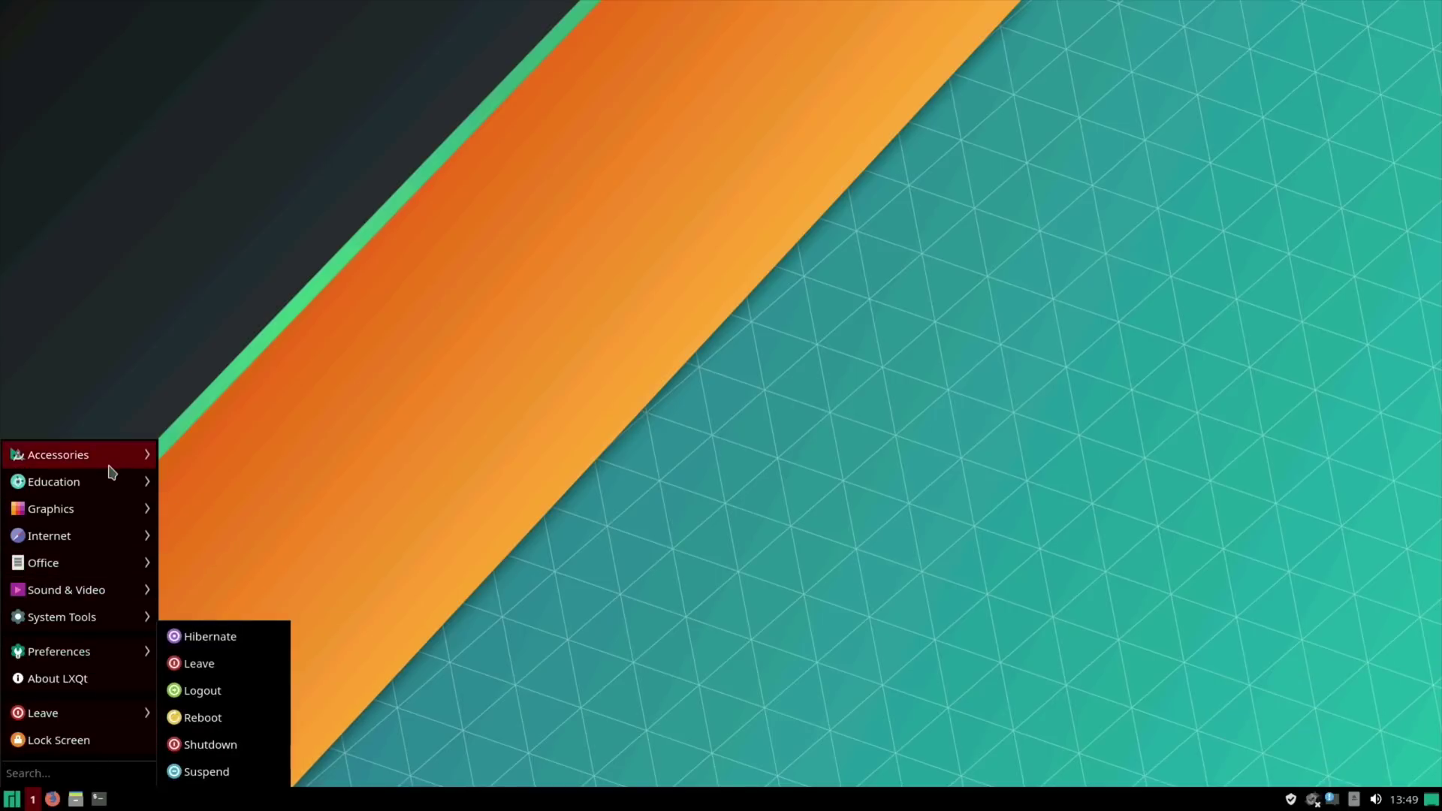
{"action": "left_click", "coordinate": [398, 305]}
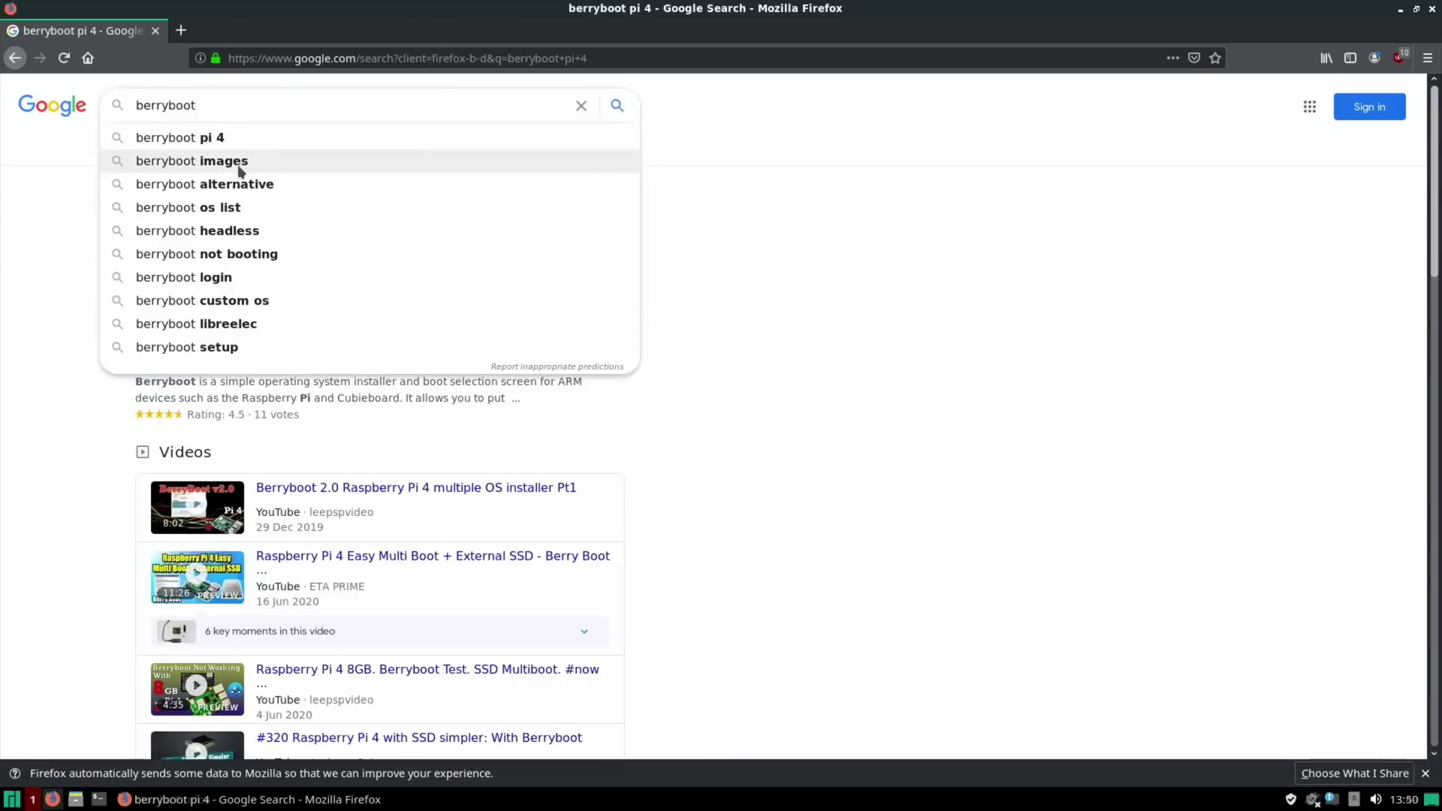
{"action": "left_click", "coordinate": [240, 170]}
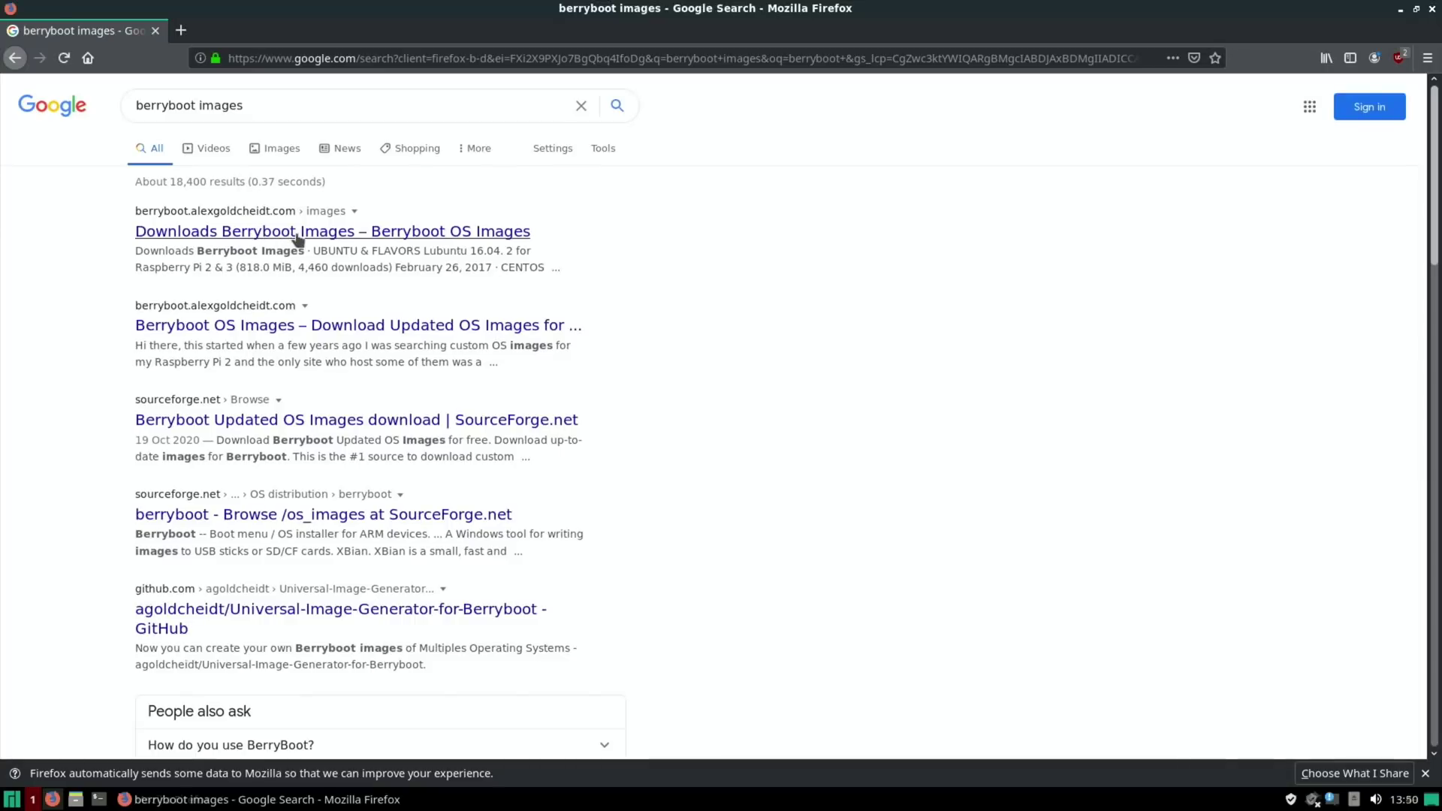
{"action": "left_click", "coordinate": [302, 241]}
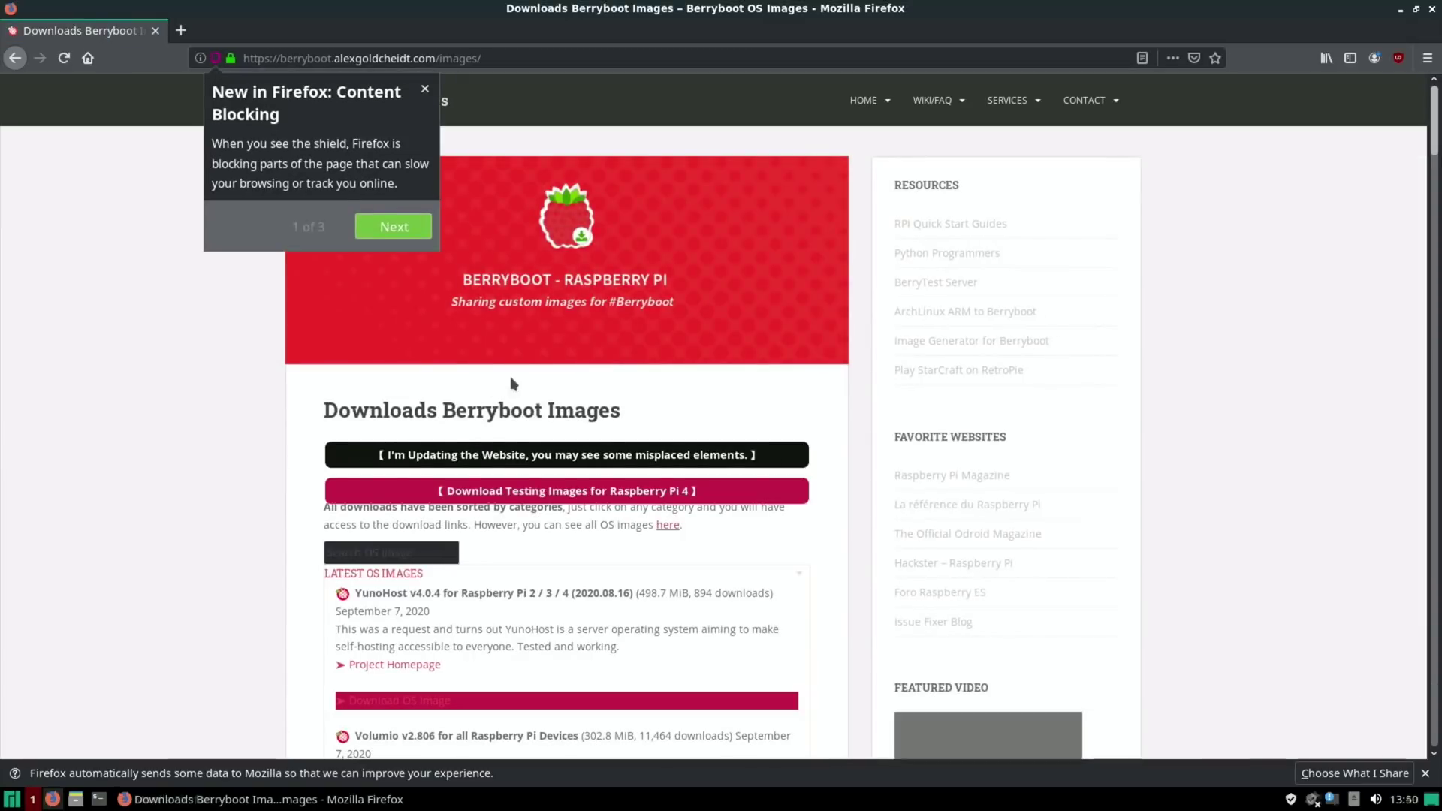
{"action": "left_click", "coordinate": [424, 90]}
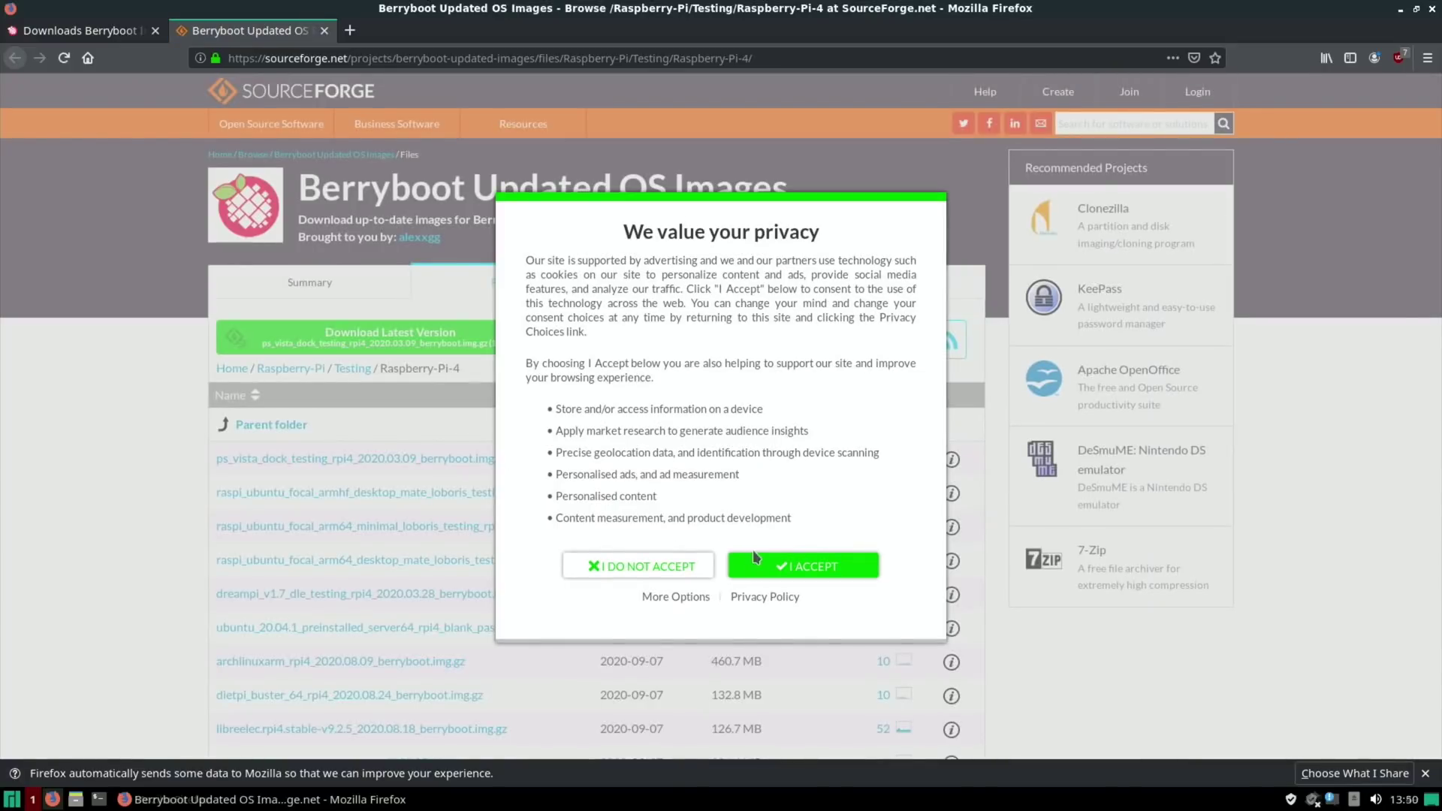
{"action": "left_click", "coordinate": [809, 569]}
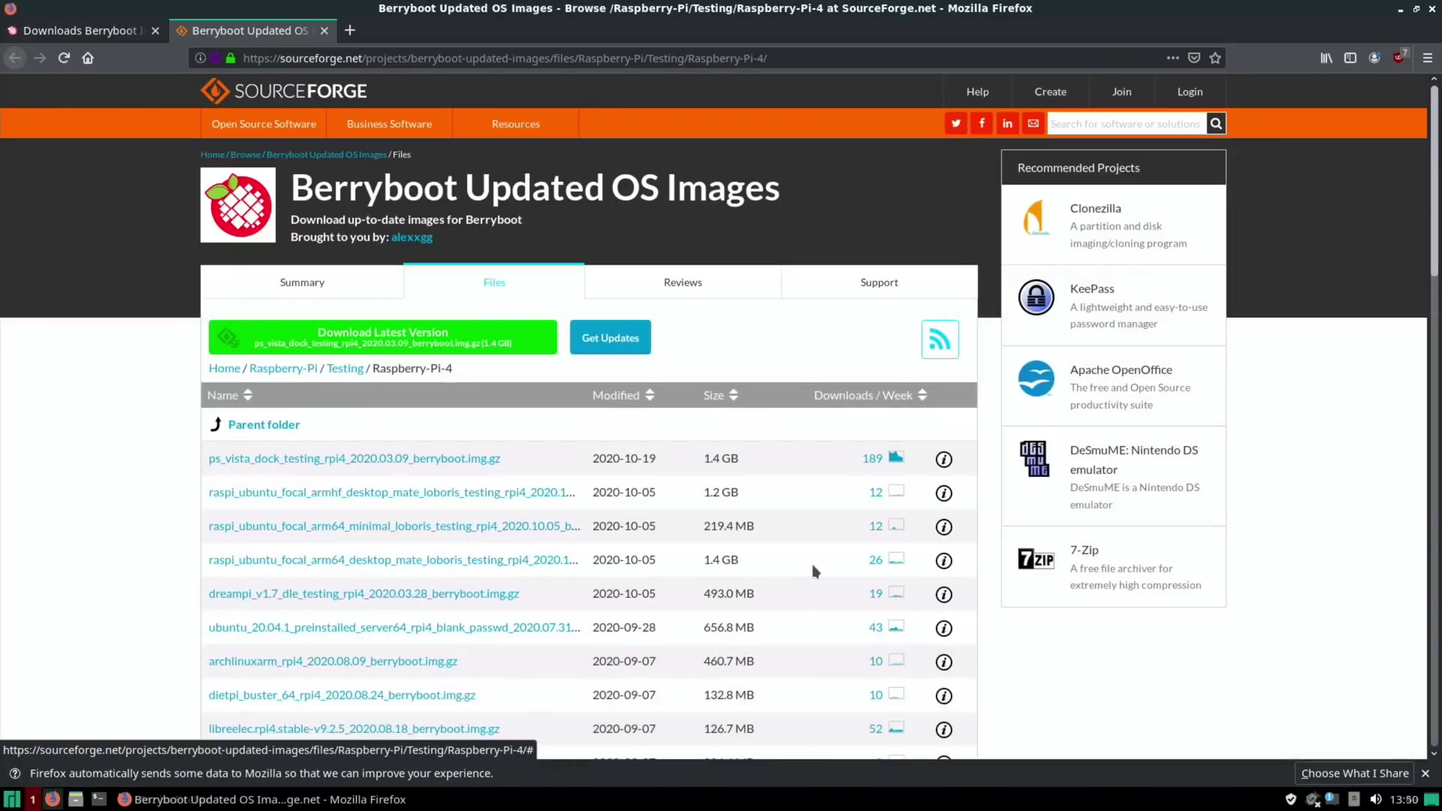
{"action": "scroll", "coordinate": [160, 451], "scroll_direction": "down", "scroll_amount": 1}
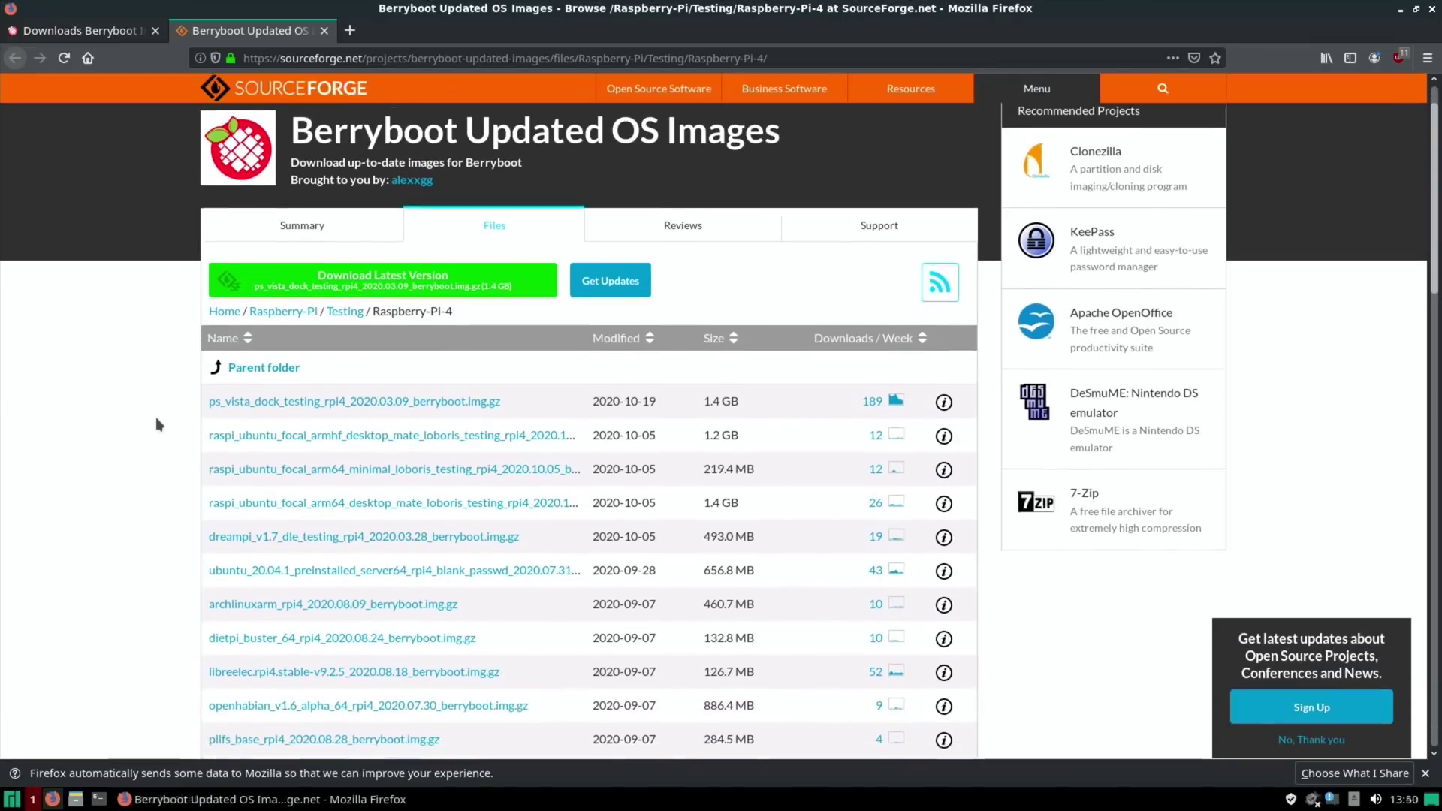
{"action": "scroll", "coordinate": [153, 383], "scroll_direction": "down", "scroll_amount": 1}
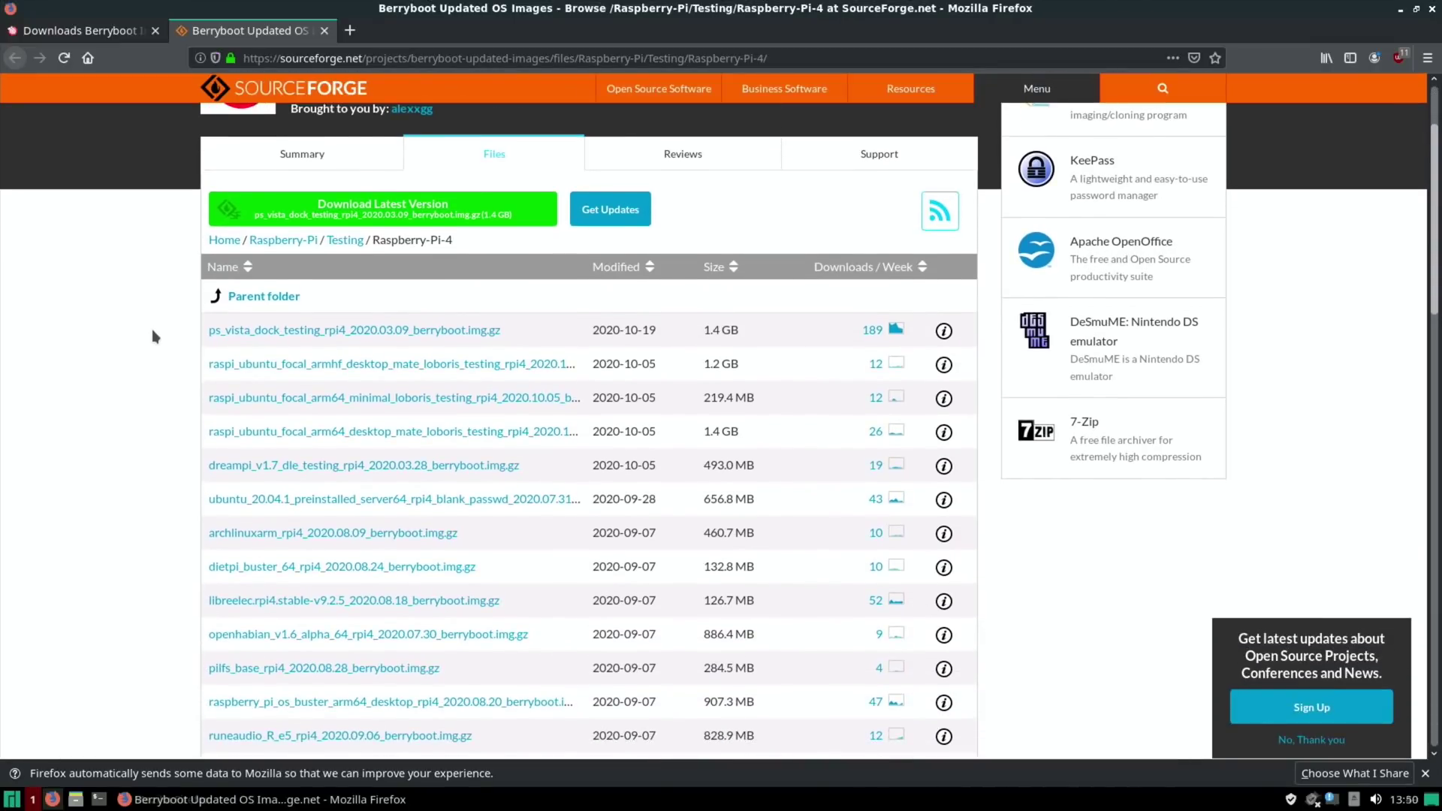
{"action": "scroll", "coordinate": [199, 331], "scroll_direction": "down", "scroll_amount": 1}
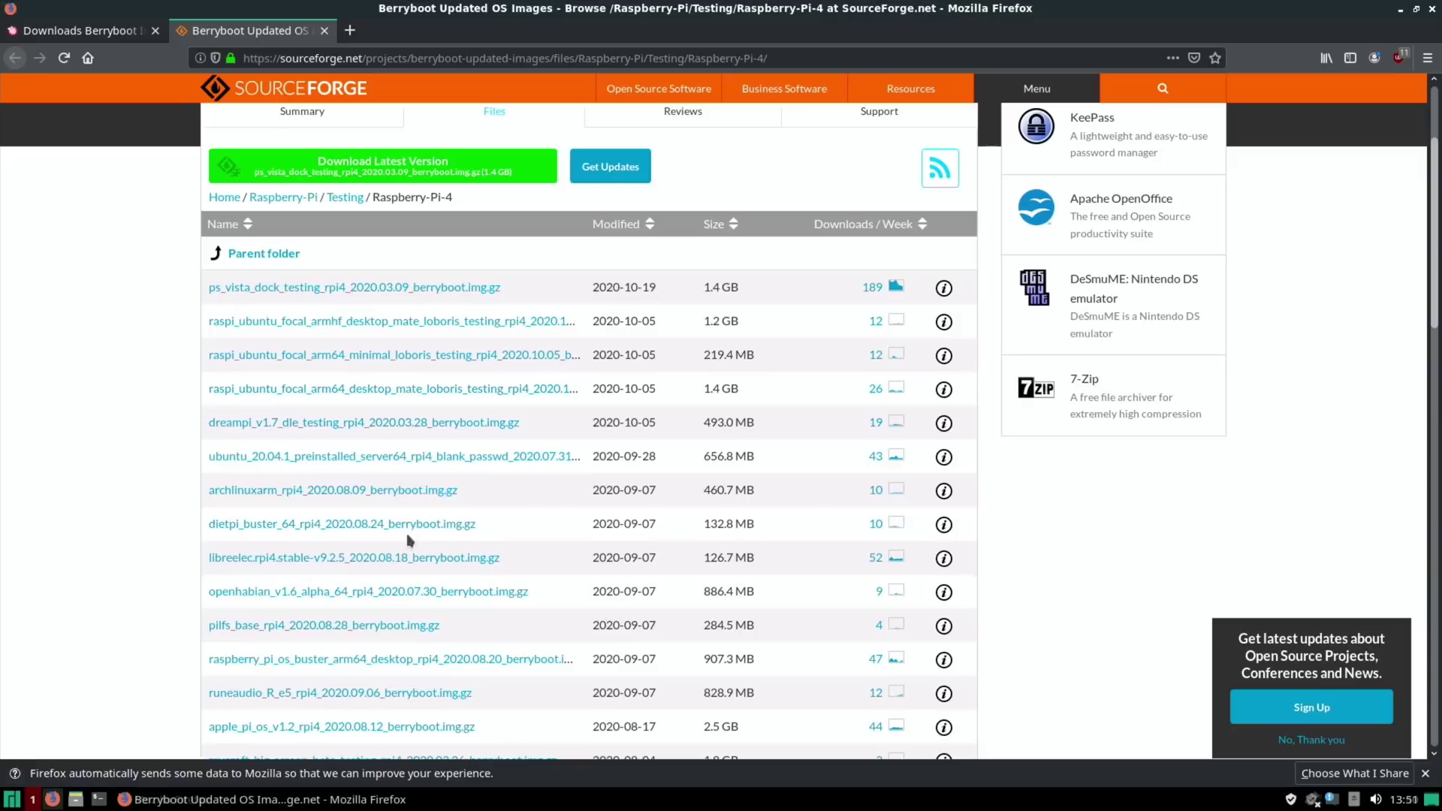
{"action": "scroll", "coordinate": [372, 409], "scroll_direction": "down", "scroll_amount": 1}
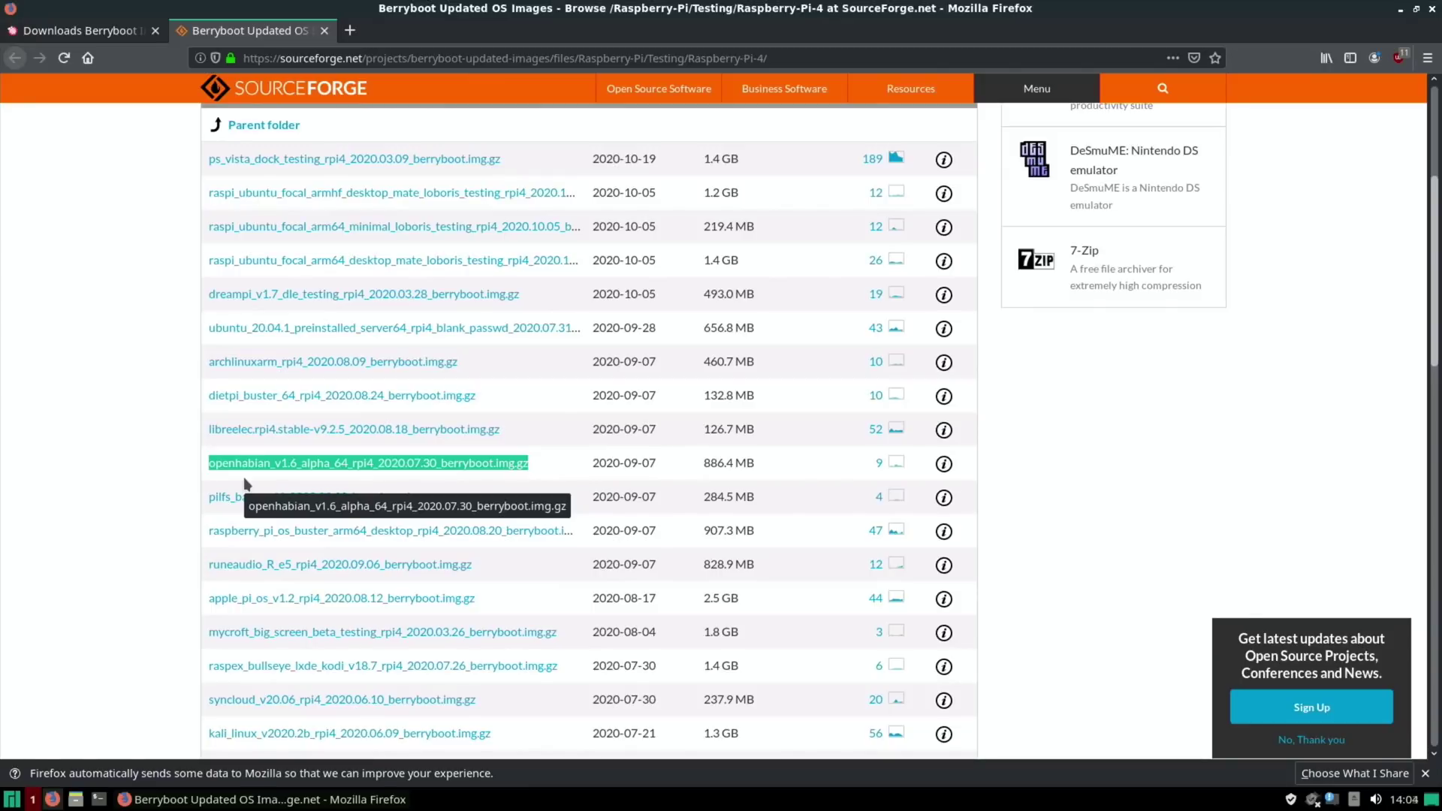
{"action": "left_click", "coordinate": [1432, 9]}
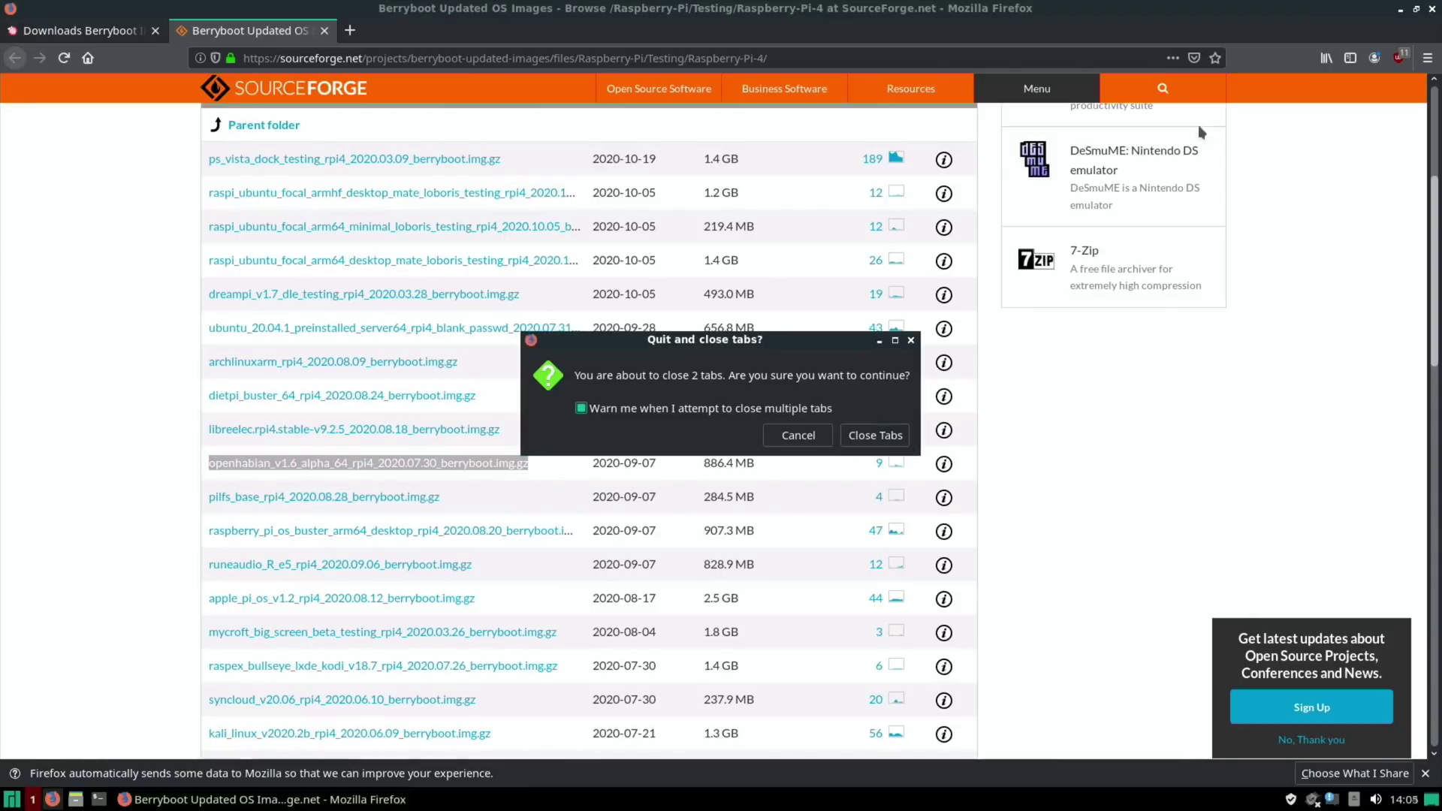
Confirm closing both tabs, leave Manjaro, and boot the RPi OS 2020.11 entry.
{"action": "left_click", "coordinate": [856, 437]}
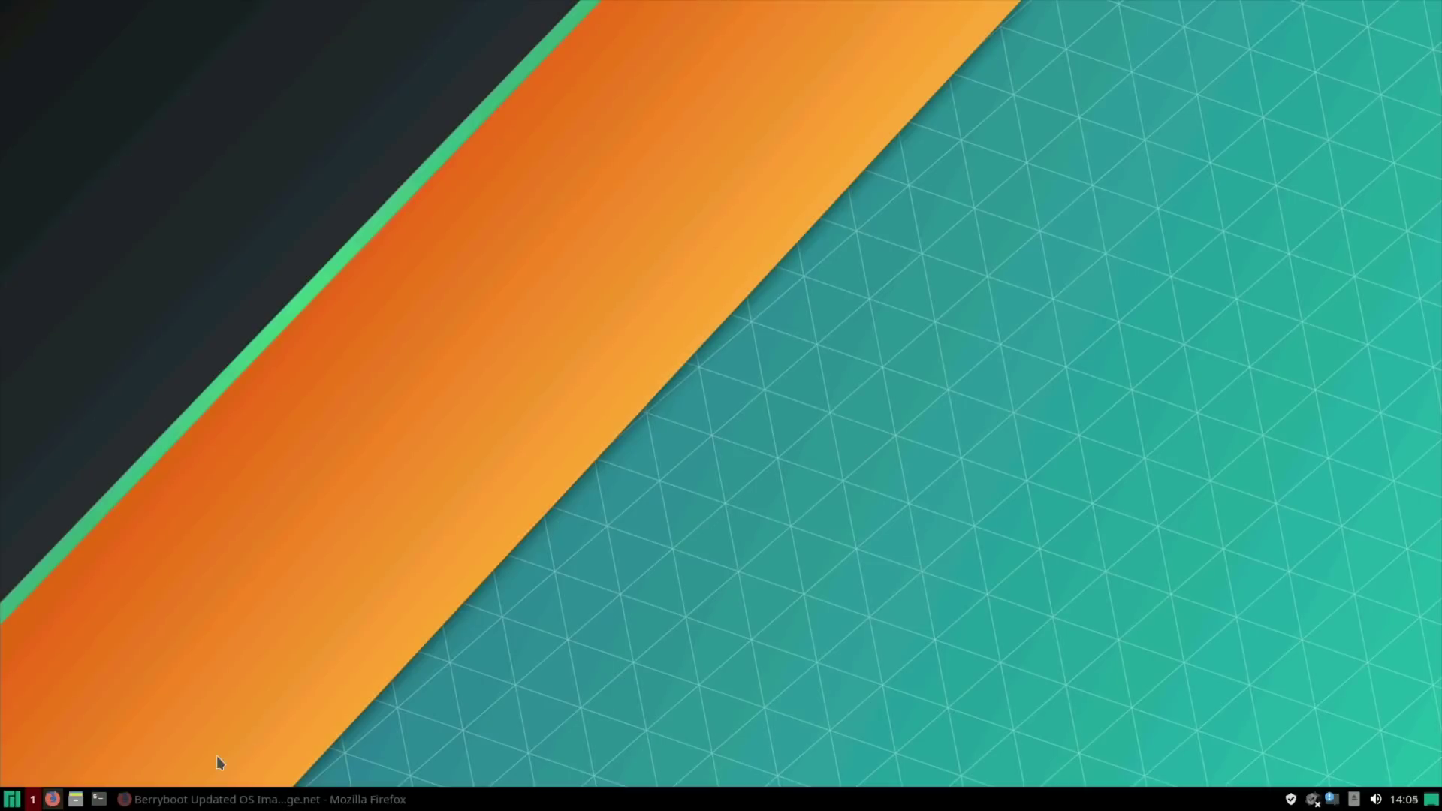
{"action": "left_click", "coordinate": [12, 799]}
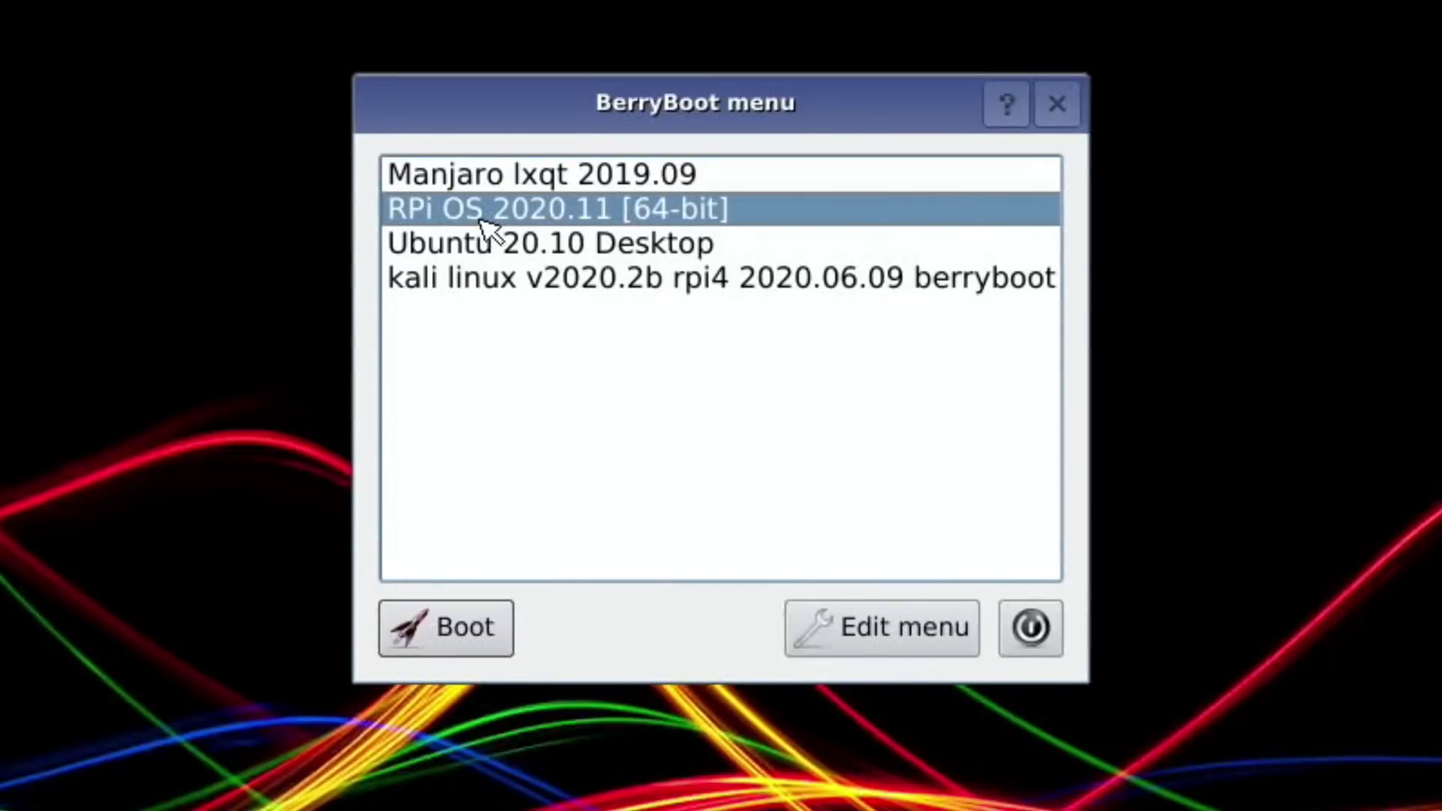
{"action": "left_click", "coordinate": [432, 627]}
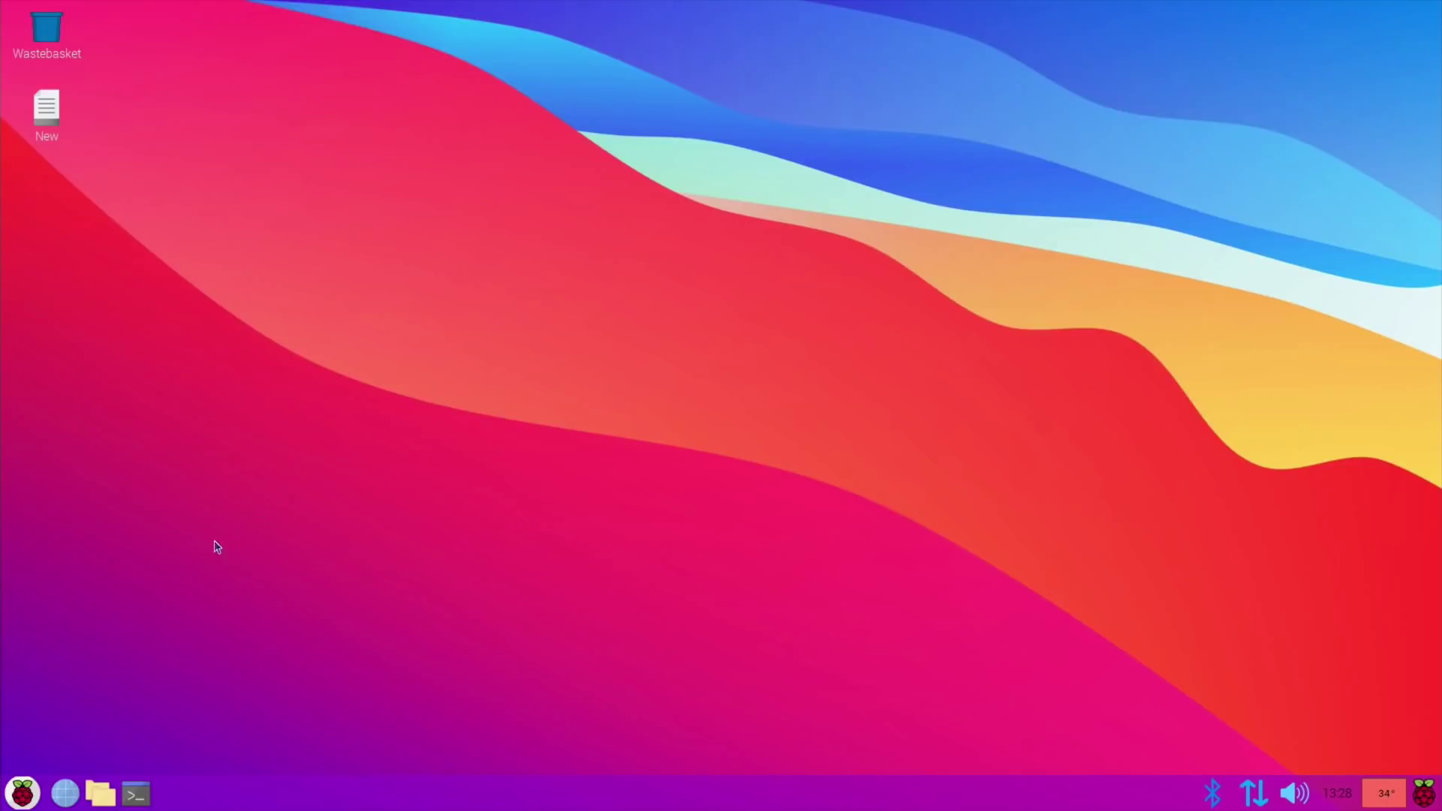
Search the web for 'berryboot' in Chromium and open the BerryBoot v2.0 project page.
{"action": "left_click", "coordinate": [65, 792]}
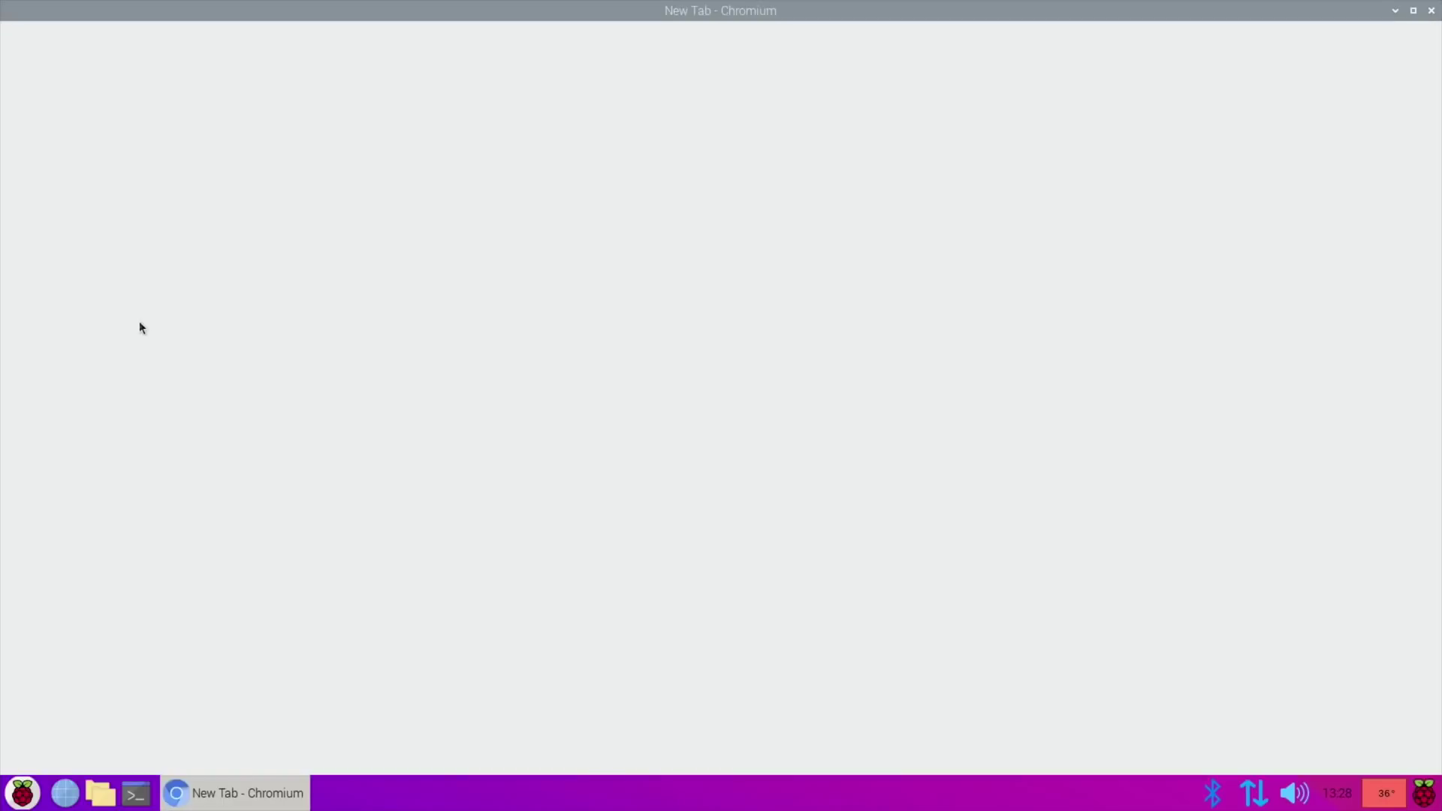
{"action": "type", "text": "berryboot"}
{"action": "key", "text": "Return"}
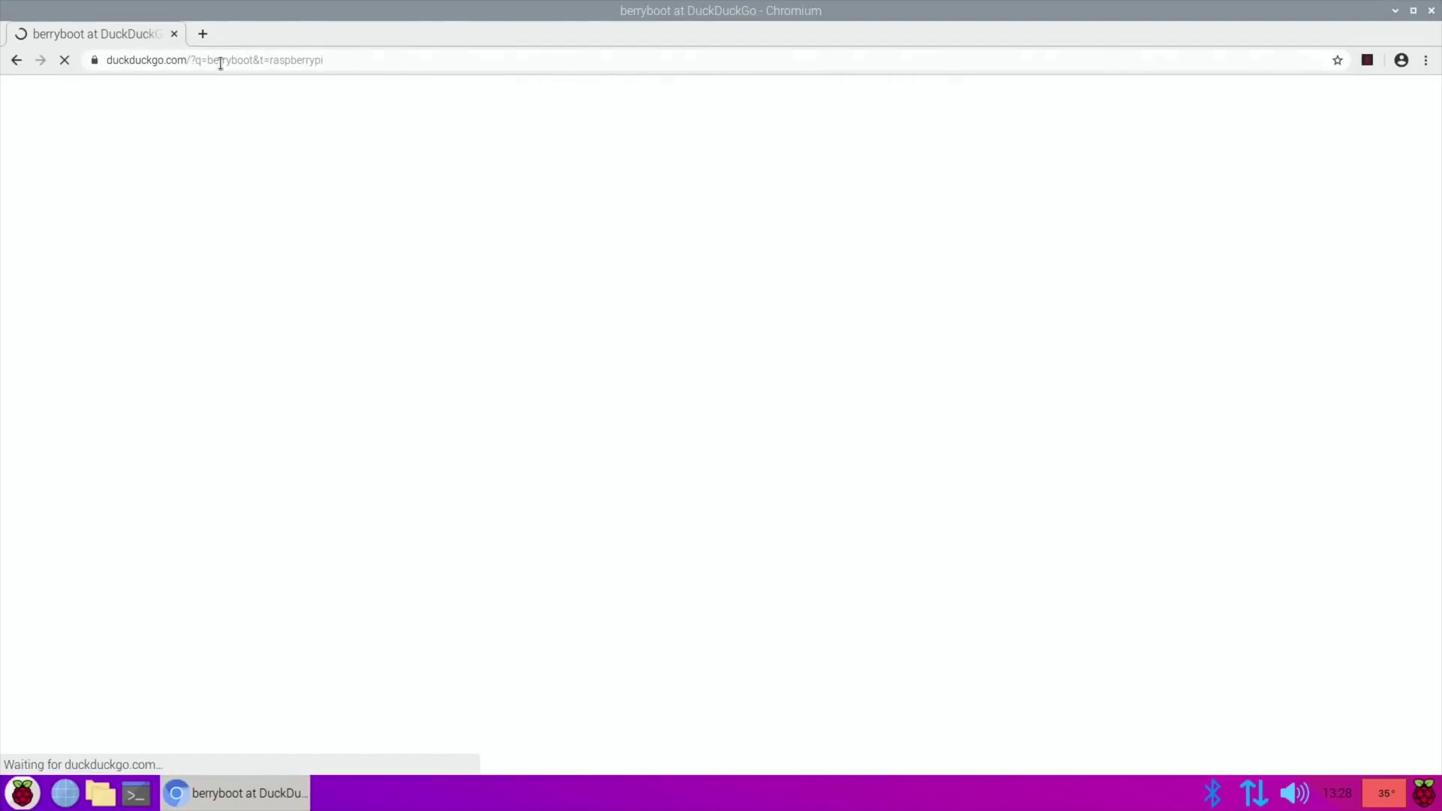
{"action": "left_click", "coordinate": [273, 385]}
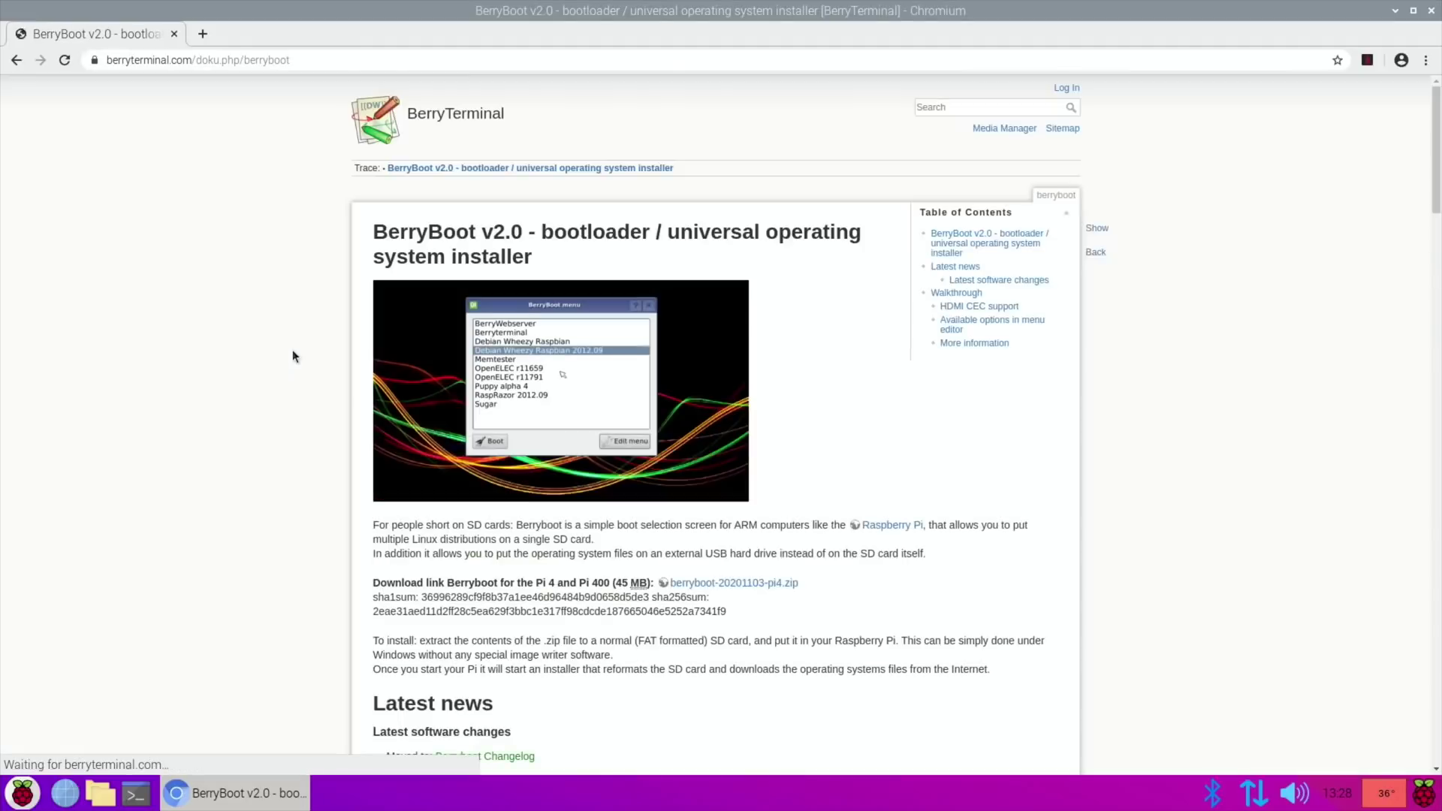
Download berryboot-20201103-pi4.zip via the DEAC Frankfurt mirror after accepting the privacy terms.
{"action": "scroll", "coordinate": [596, 344], "scroll_direction": "down", "scroll_amount": 1}
{"action": "scroll", "coordinate": [596, 345], "scroll_direction": "down", "scroll_amount": 2}
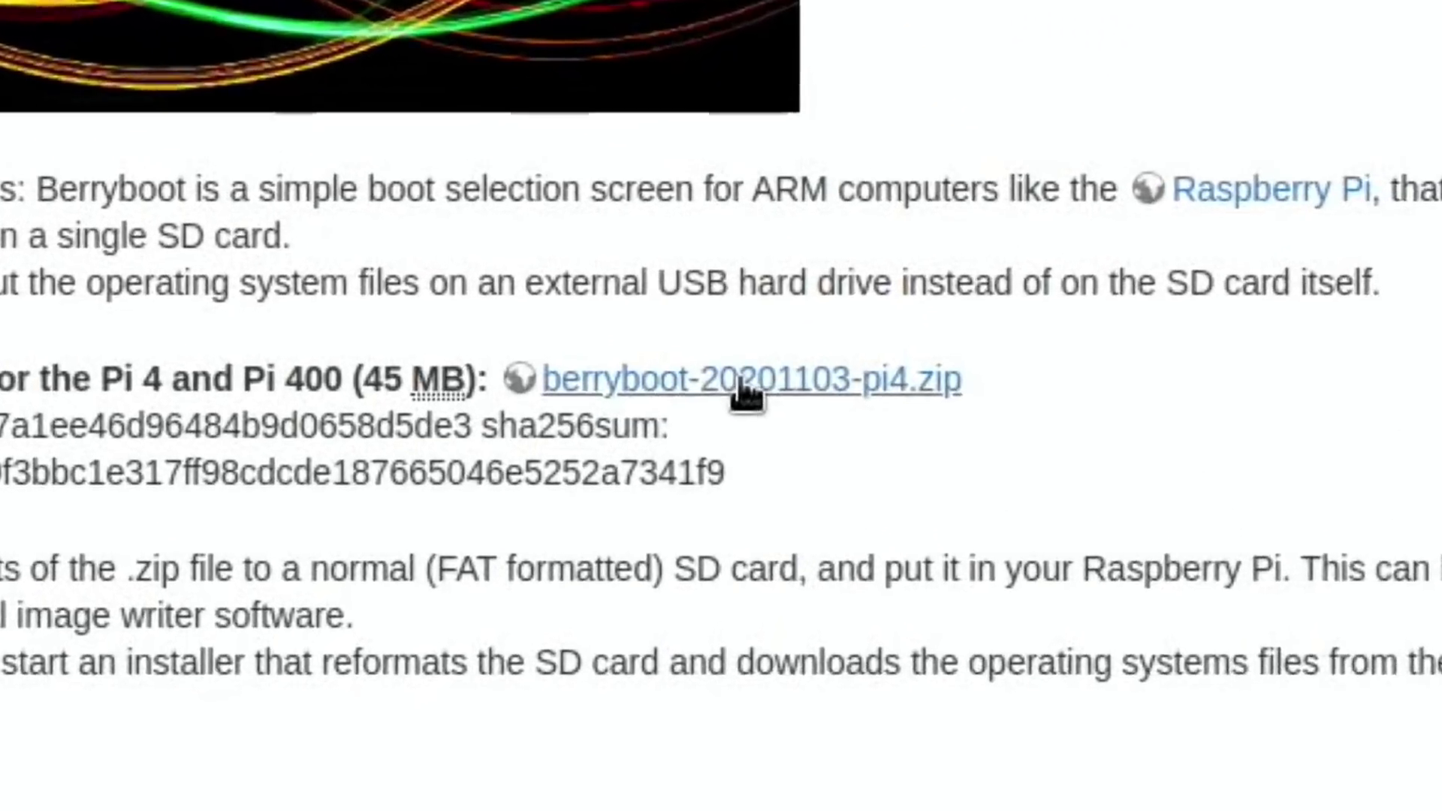
{"action": "left_click", "coordinate": [730, 464]}
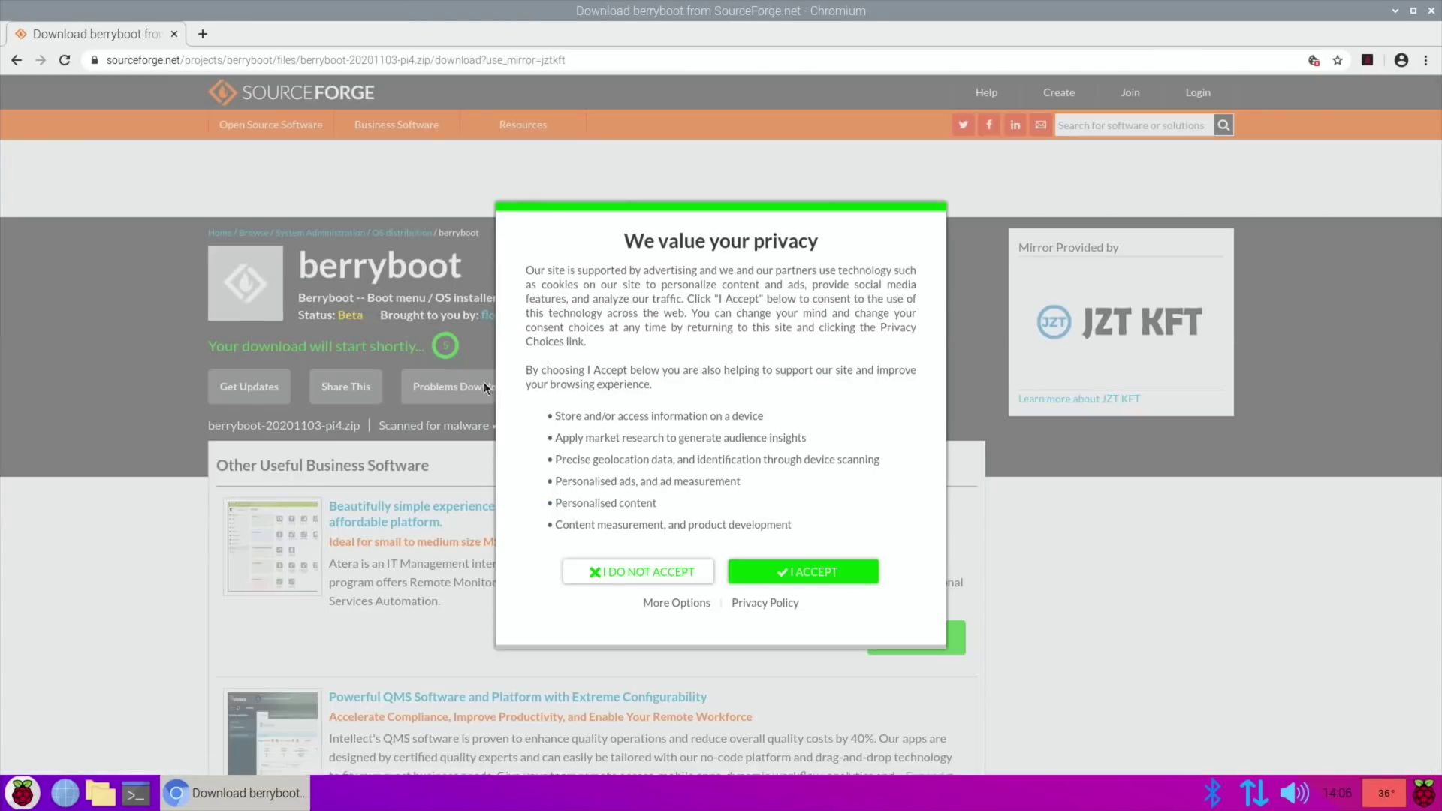
{"action": "left_click", "coordinate": [790, 577]}
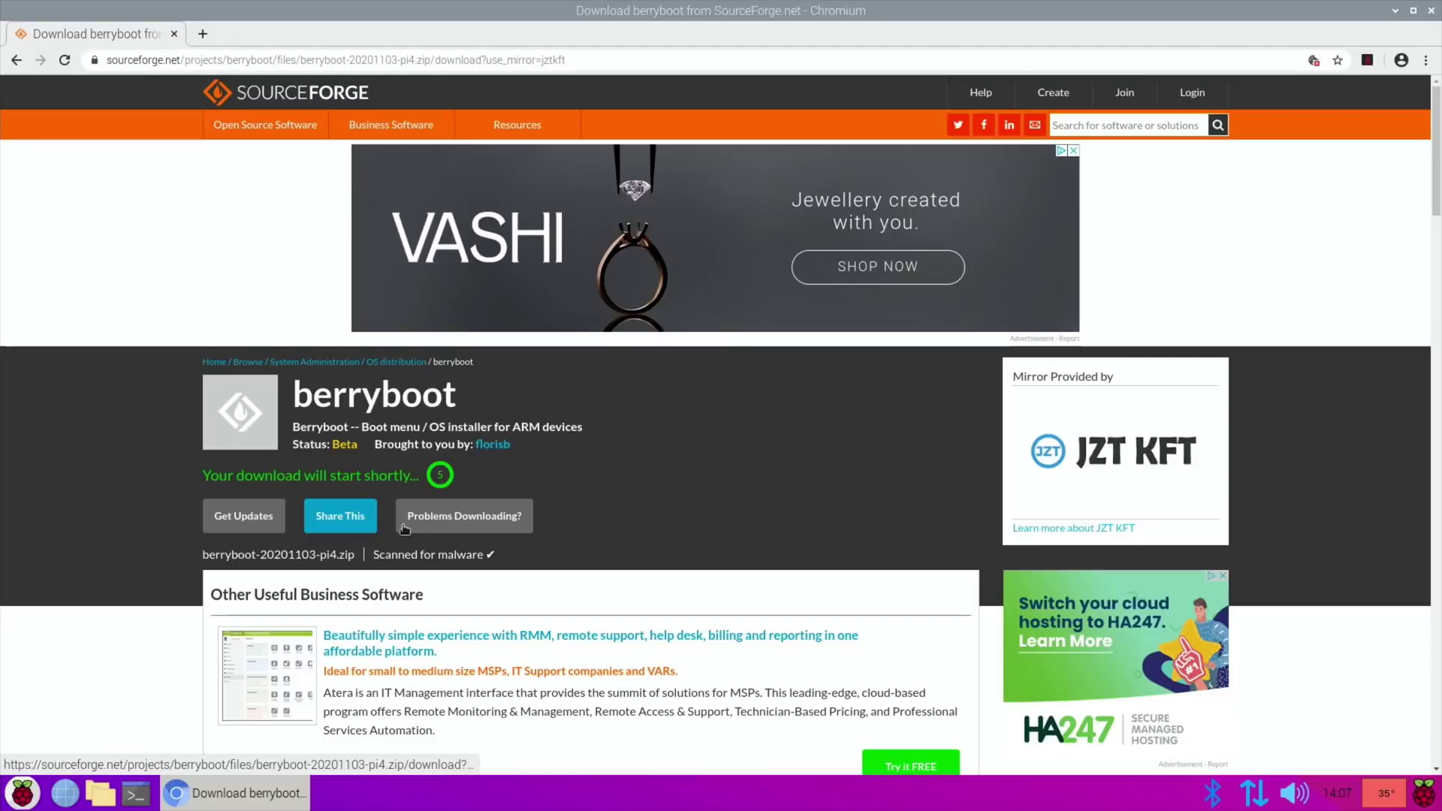
{"action": "left_click", "coordinate": [446, 524]}
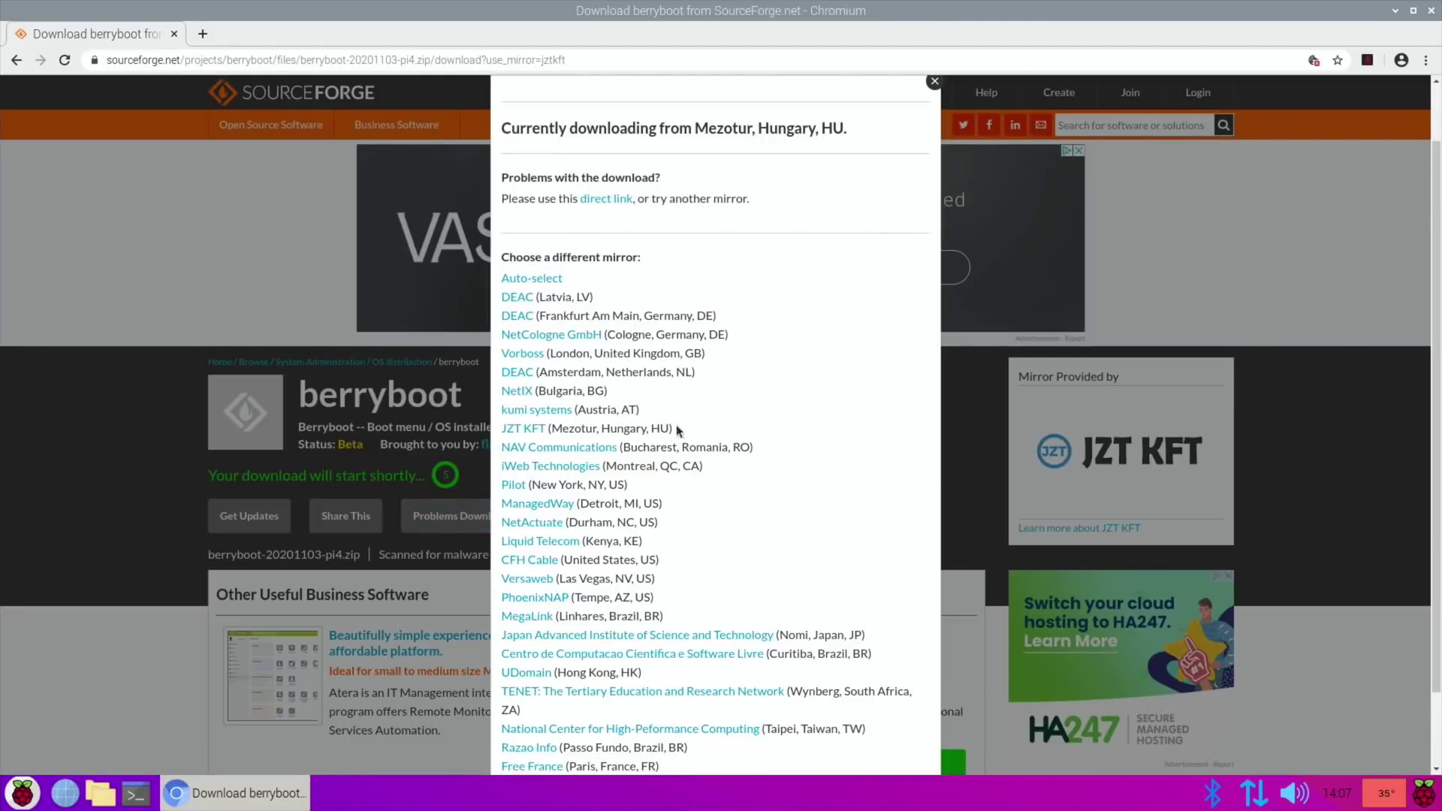
{"action": "left_click", "coordinate": [531, 317]}
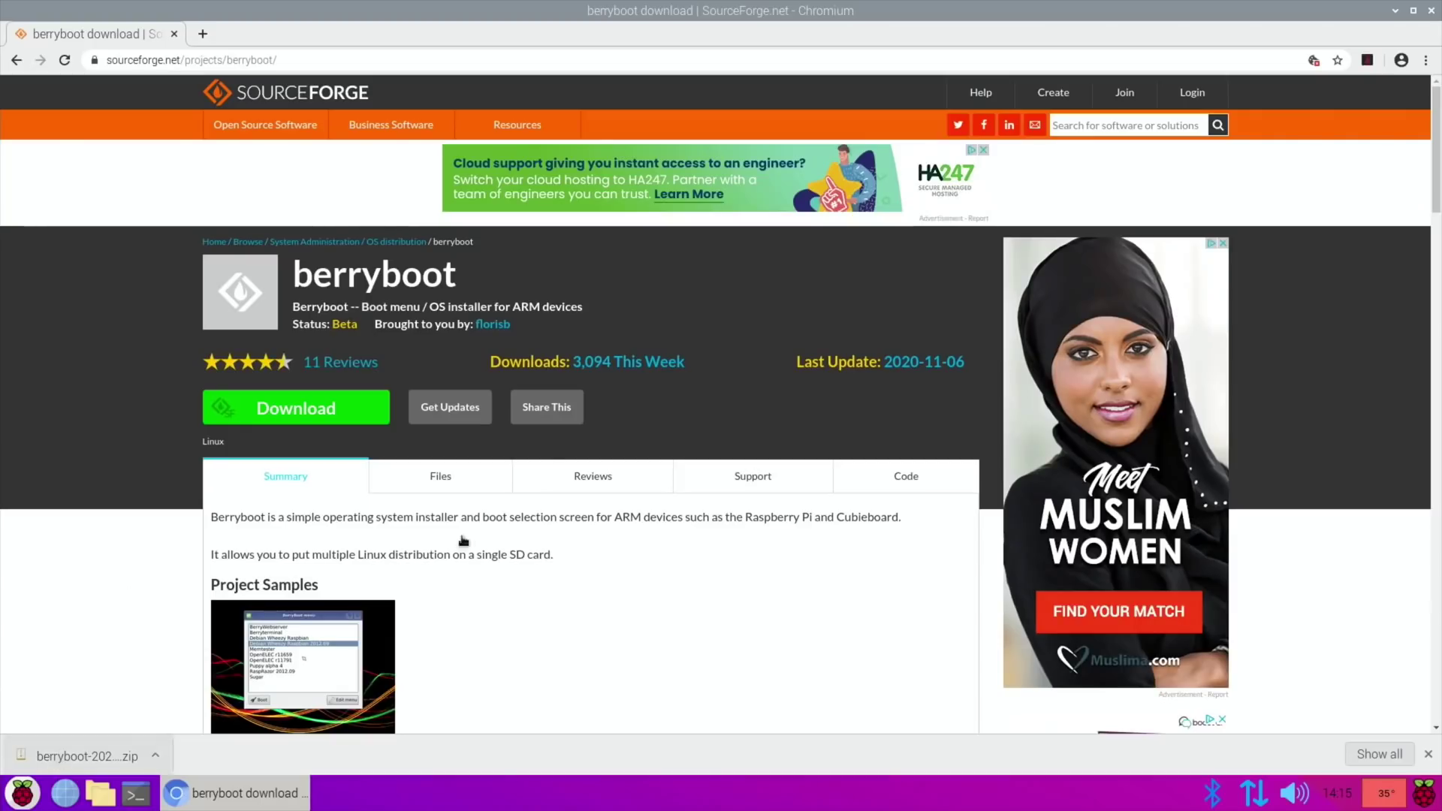
Close Chromium and dismiss the removable-medium prompt.
{"action": "left_click", "coordinate": [1432, 12]}
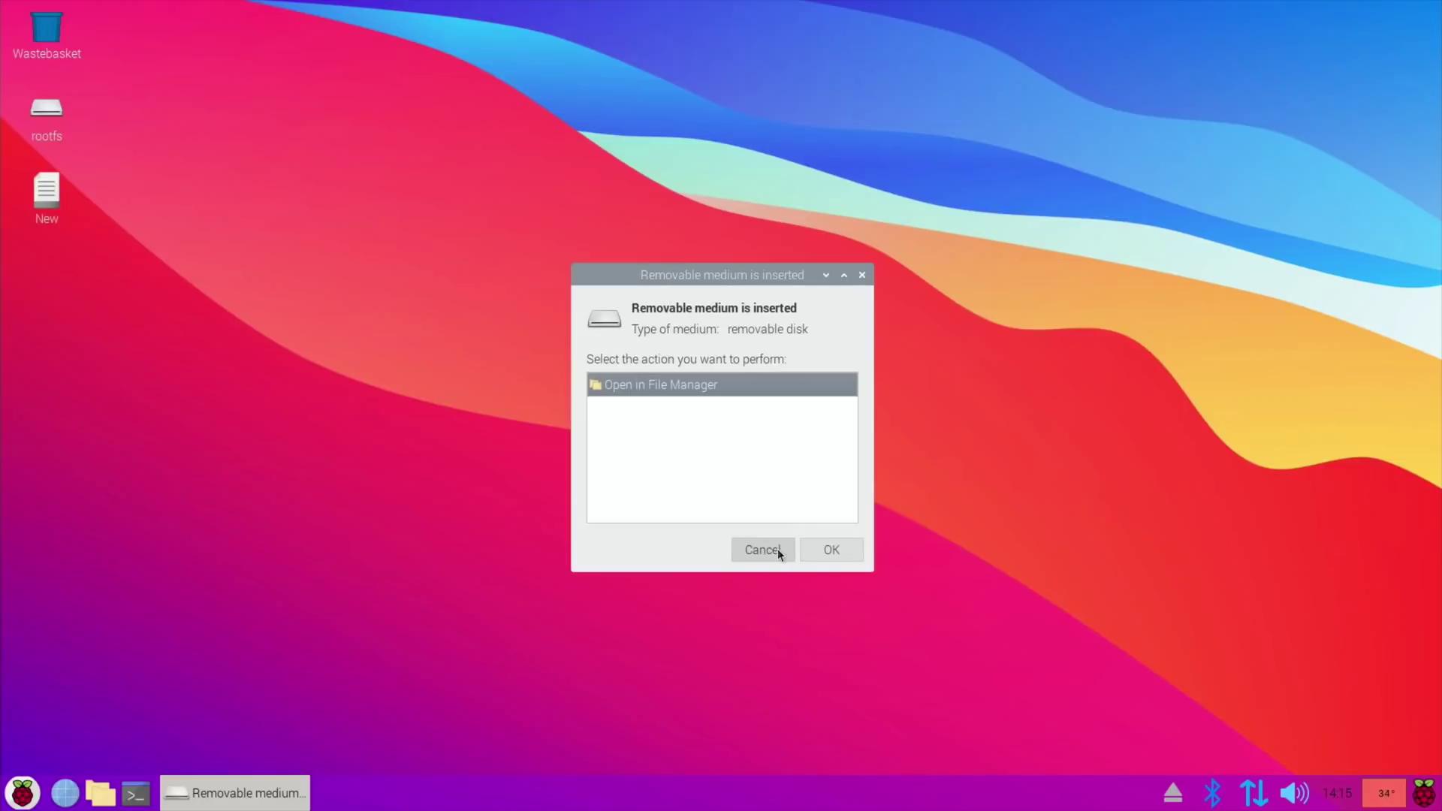
{"action": "left_click", "coordinate": [777, 548]}
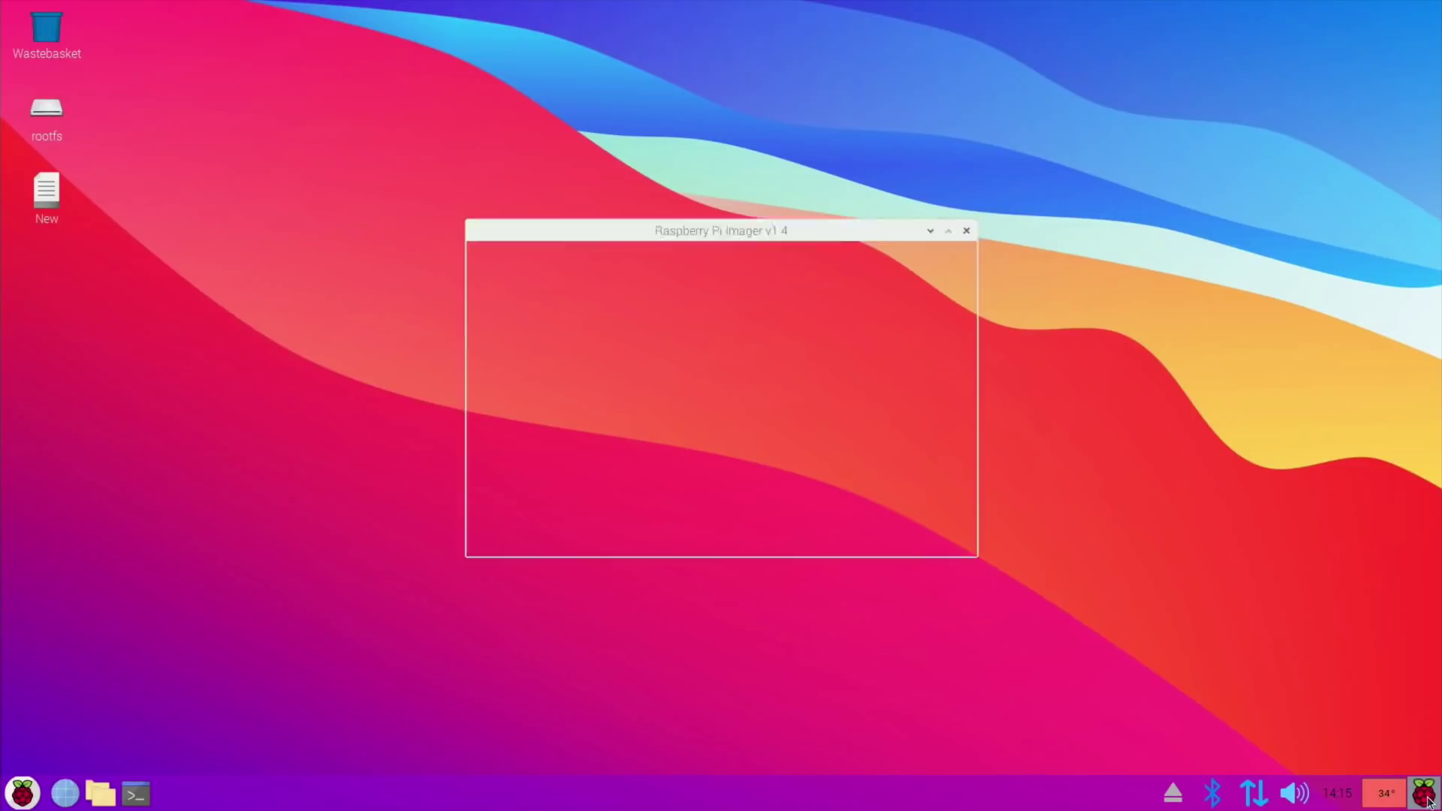
{"action": "left_click", "coordinate": [21, 794]}
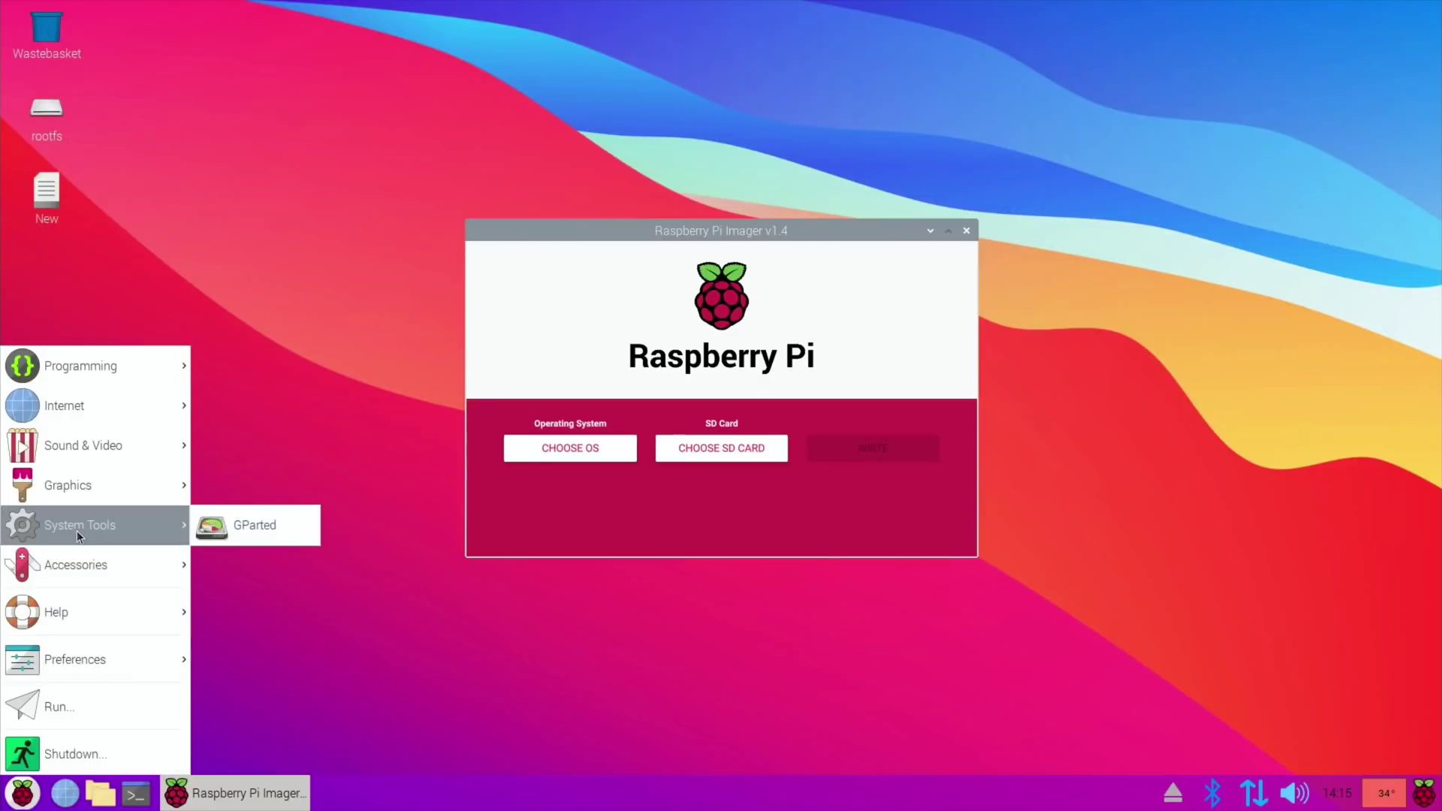
{"action": "mouse_move", "coordinate": [86, 569]}
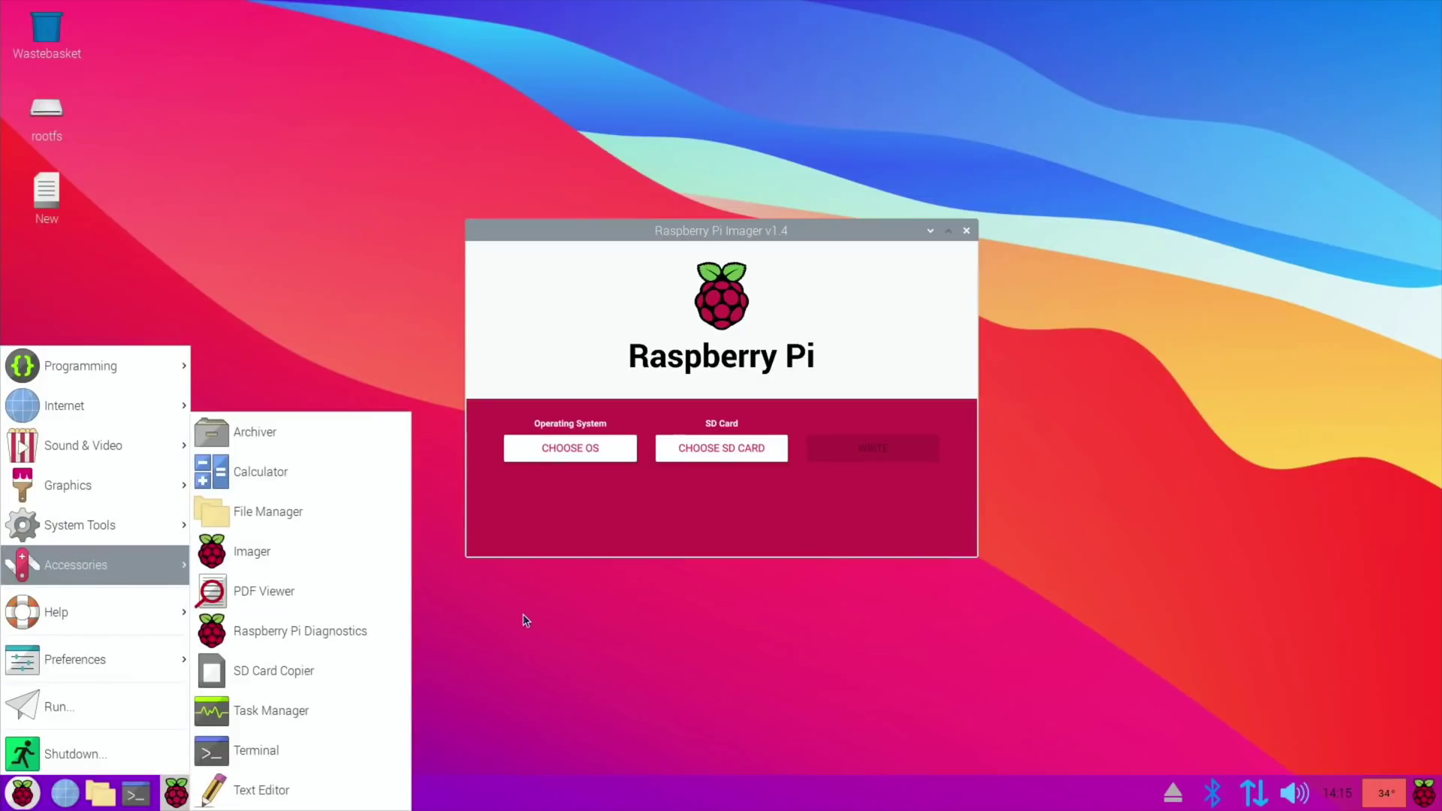
{"action": "left_click", "coordinate": [560, 455]}
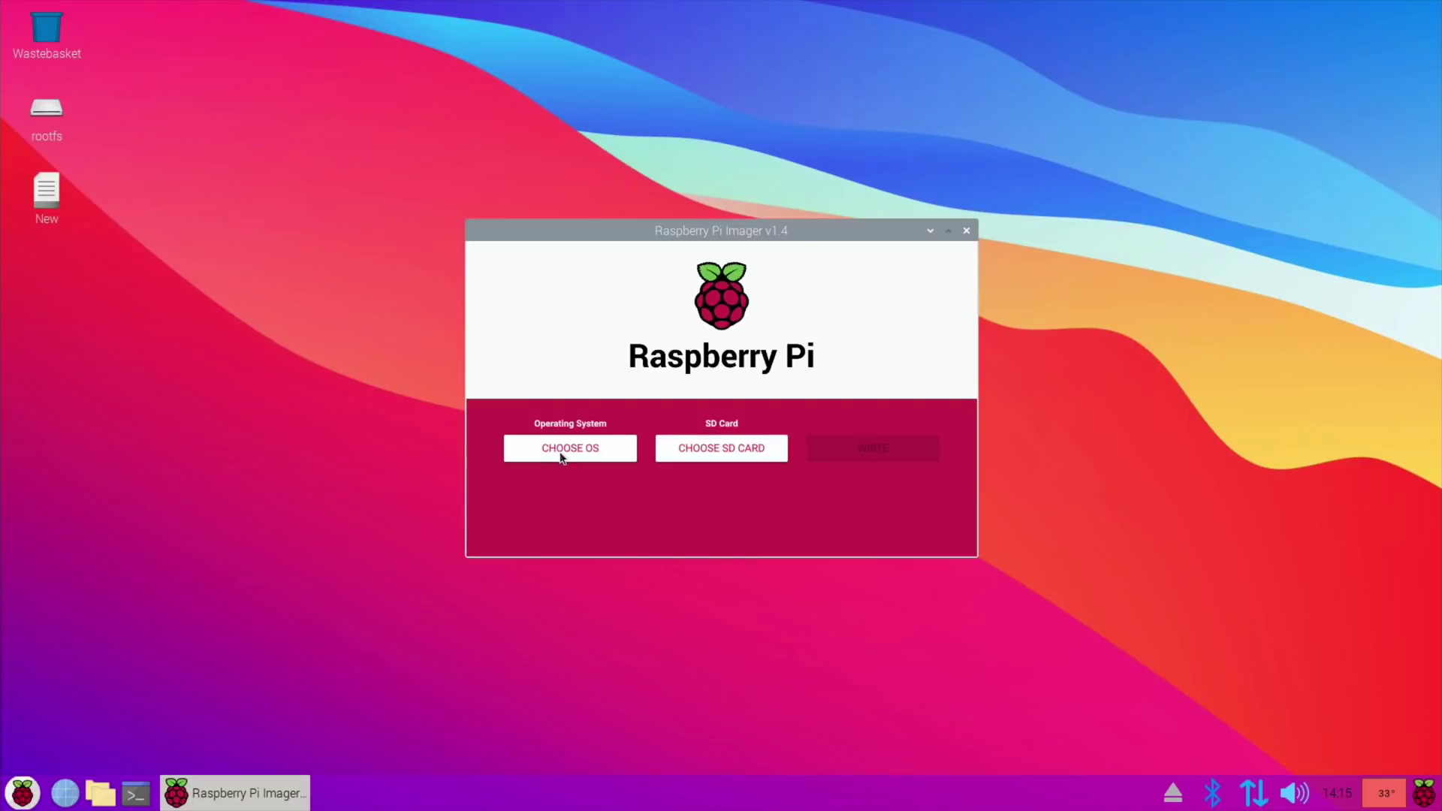
Write Erase (FAT32) to the SD_Card_Reader card in Raspberry Pi Imager, then close the imager.
{"action": "left_click", "coordinate": [560, 452]}
{"action": "scroll", "coordinate": [593, 470], "scroll_direction": "down", "scroll_amount": 5}
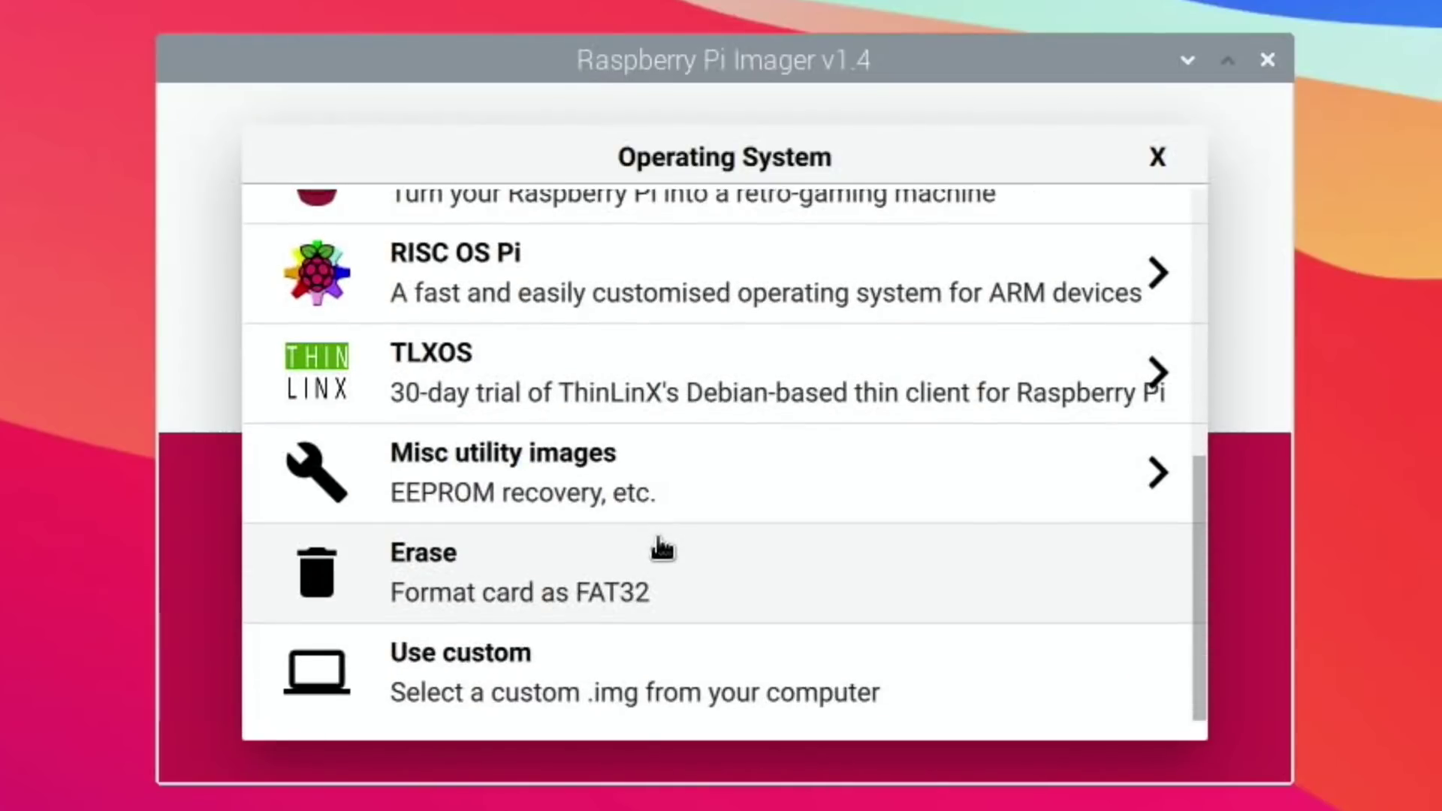
{"action": "left_click", "coordinate": [631, 592]}
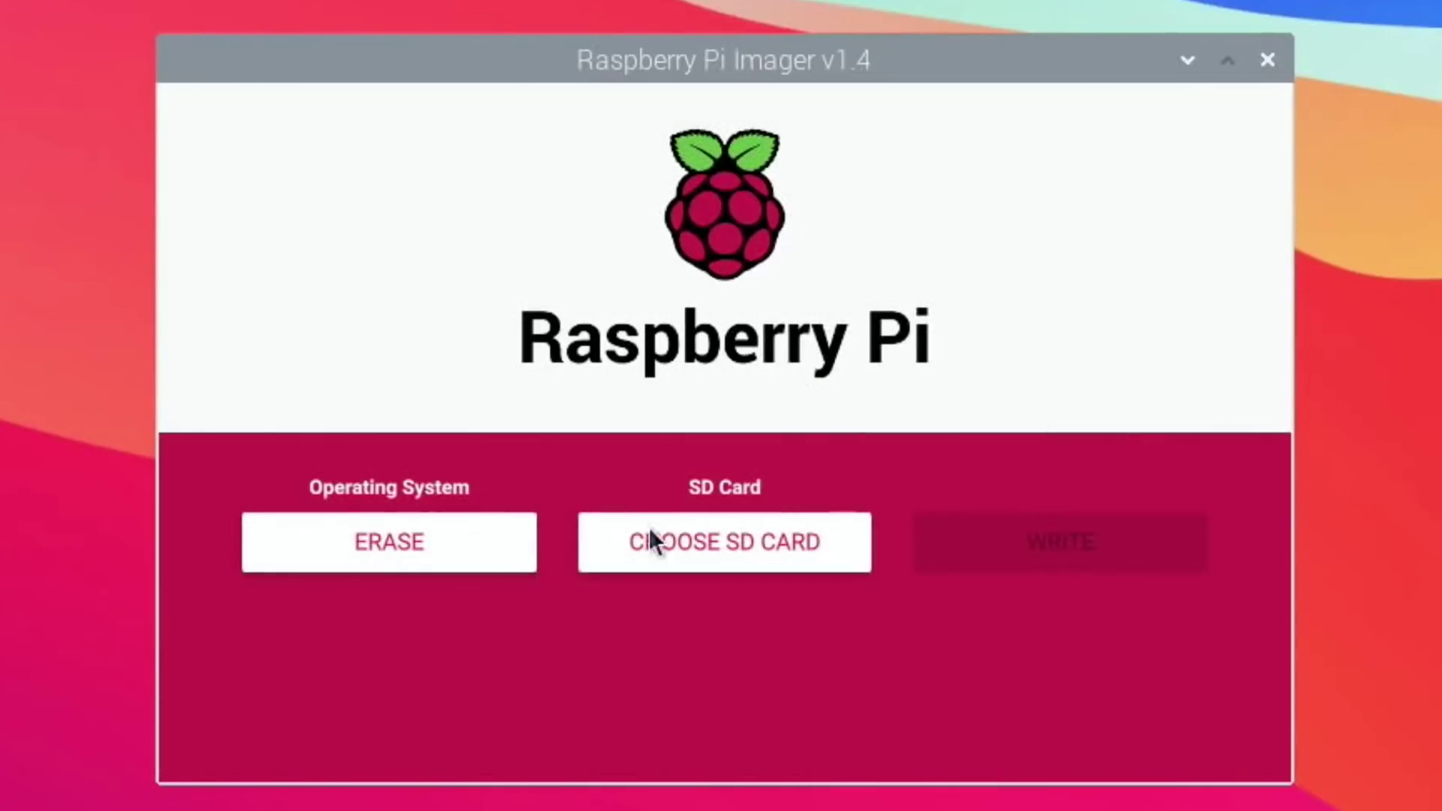
{"action": "left_click", "coordinate": [703, 539]}
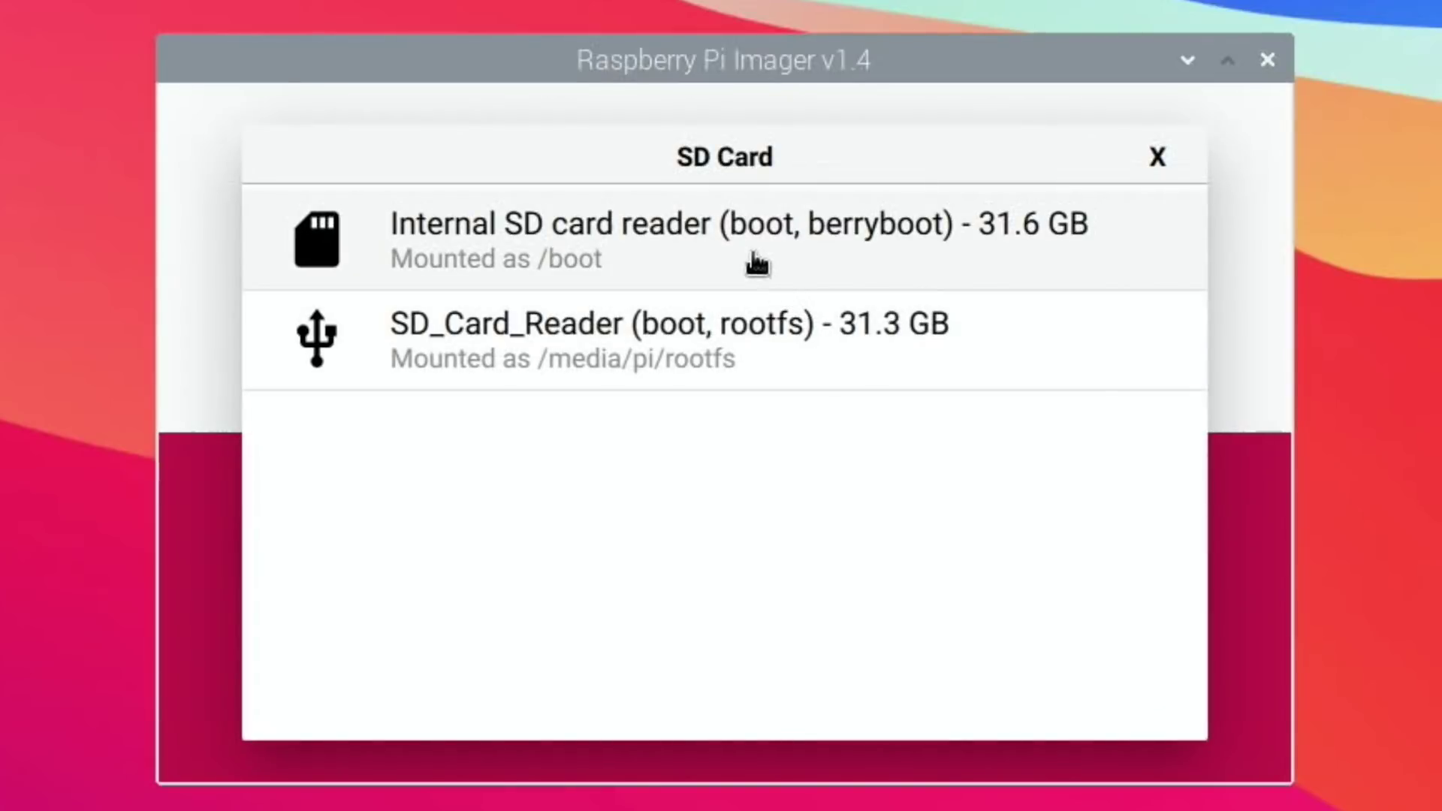
{"action": "left_click", "coordinate": [674, 360]}
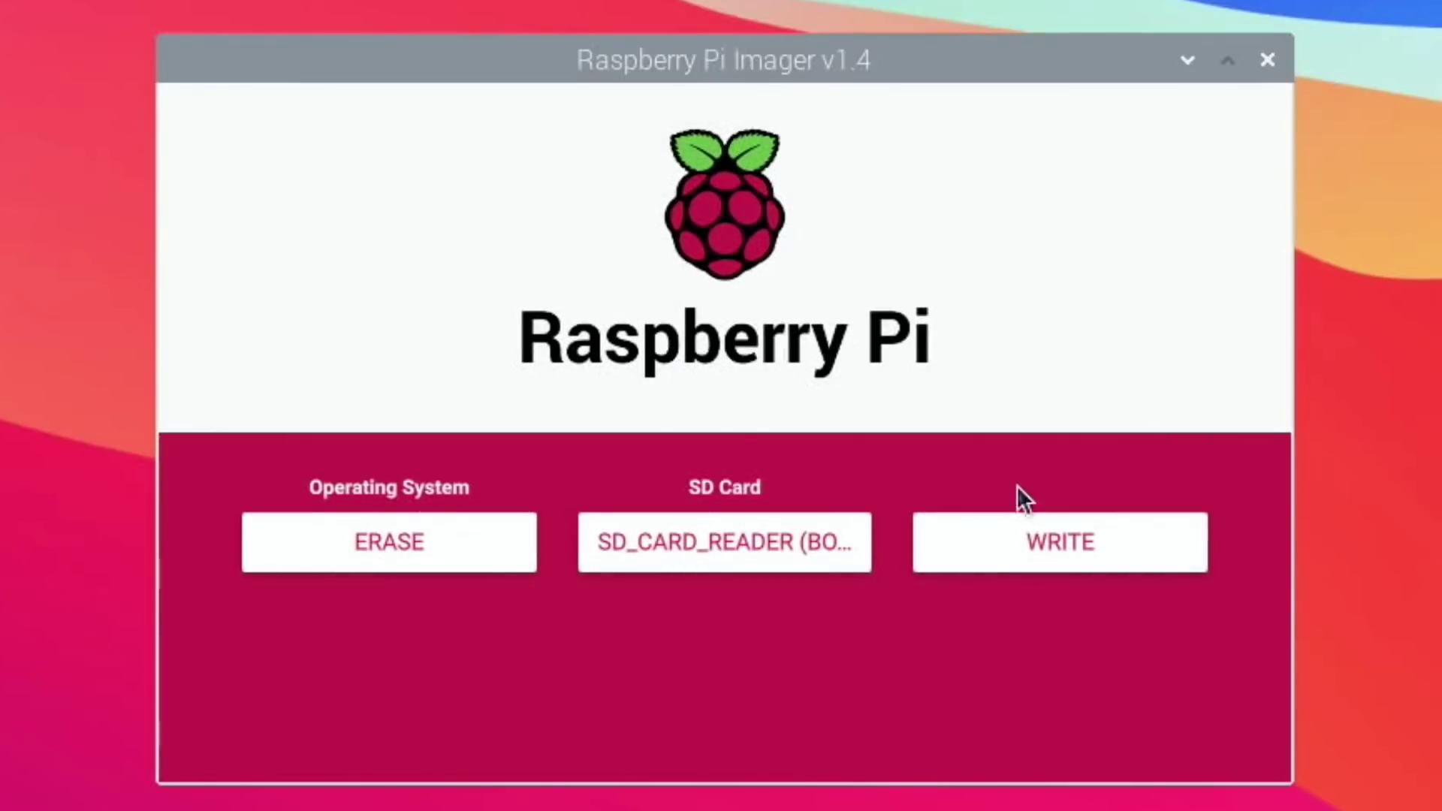
{"action": "left_click", "coordinate": [1067, 543]}
{"action": "left_click", "coordinate": [796, 523]}
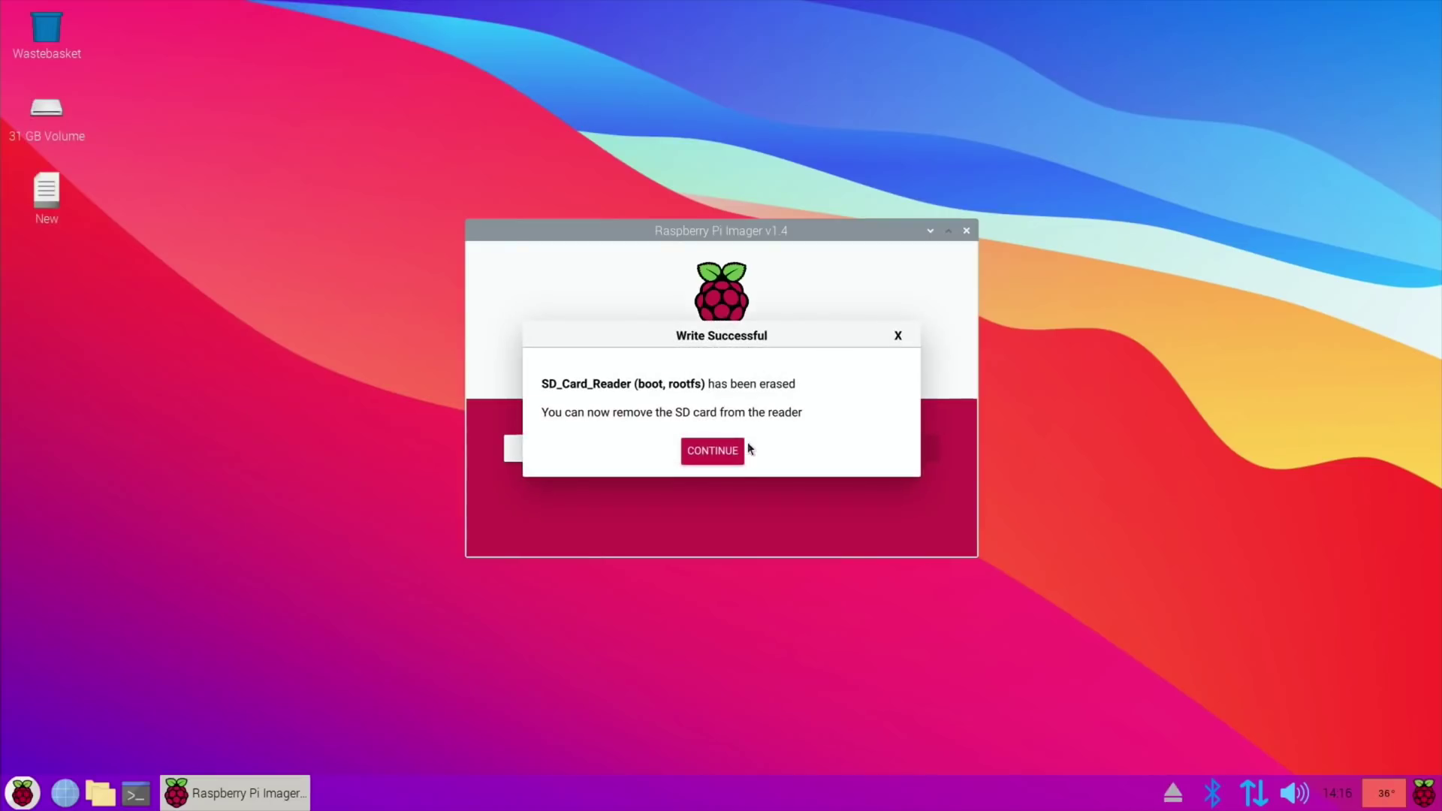
{"action": "left_click", "coordinate": [693, 447]}
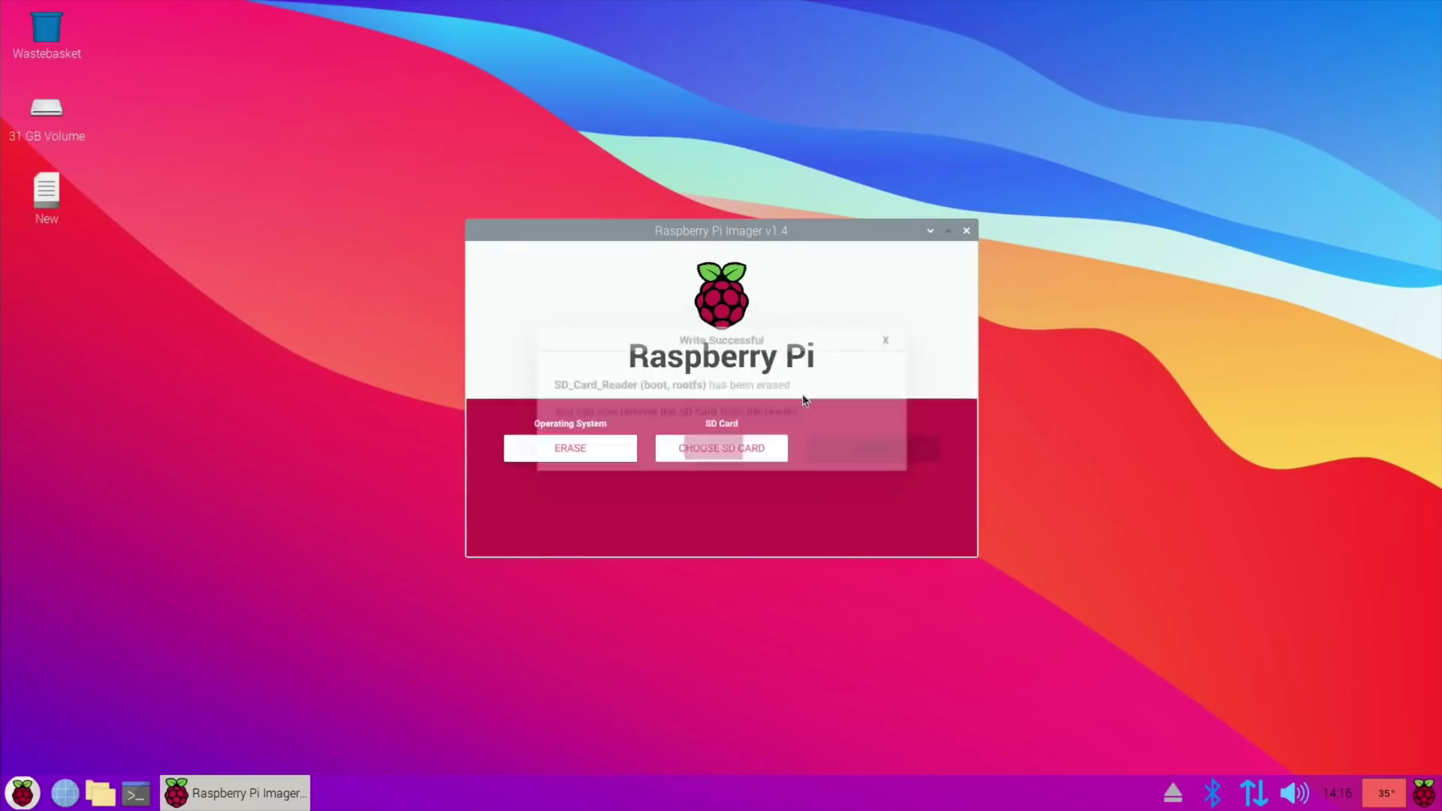
{"action": "left_click", "coordinate": [966, 231]}
Open the 31 GB Volume and, in a second file manager window, the Downloads folder.
{"action": "left_click", "coordinate": [100, 793]}
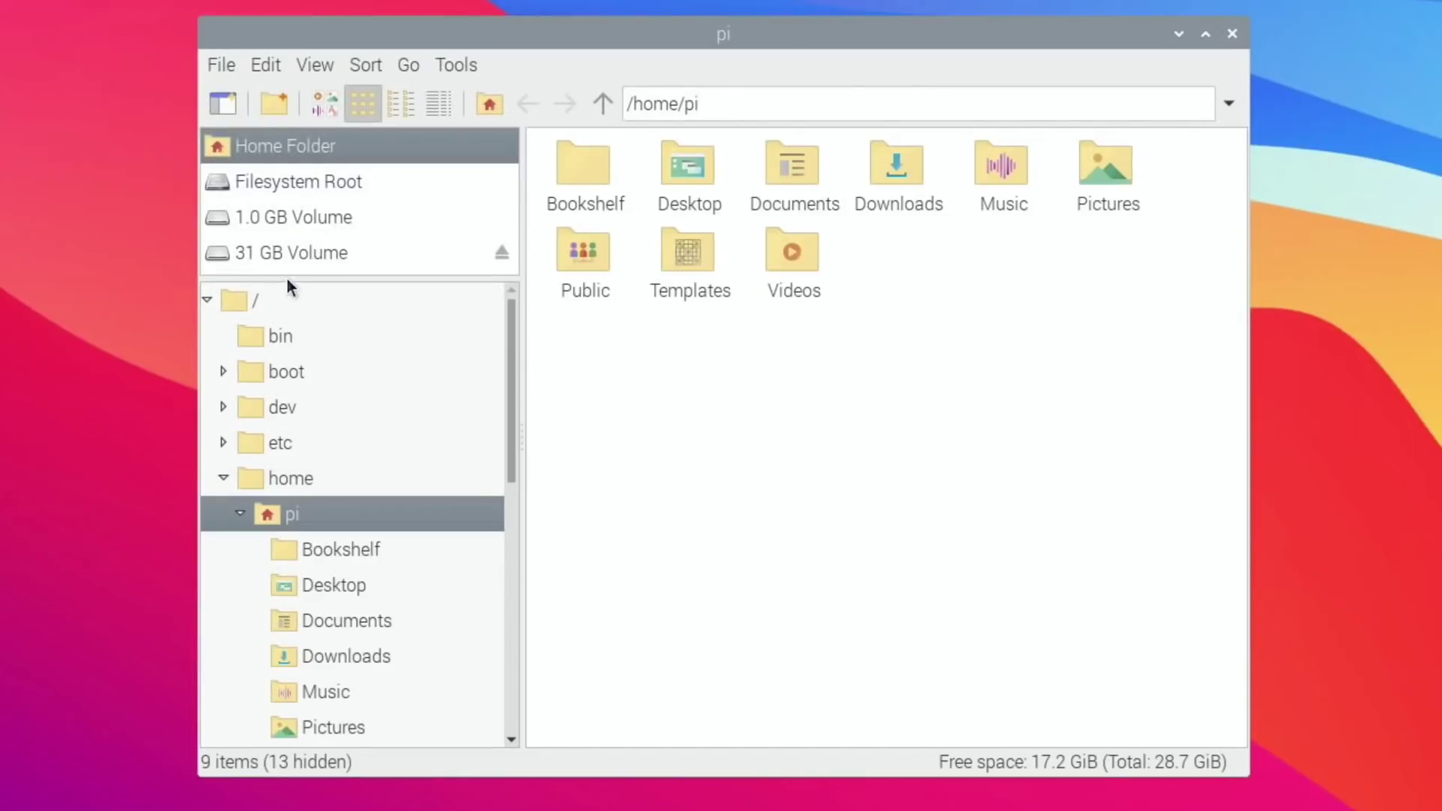
{"action": "left_click", "coordinate": [241, 252]}
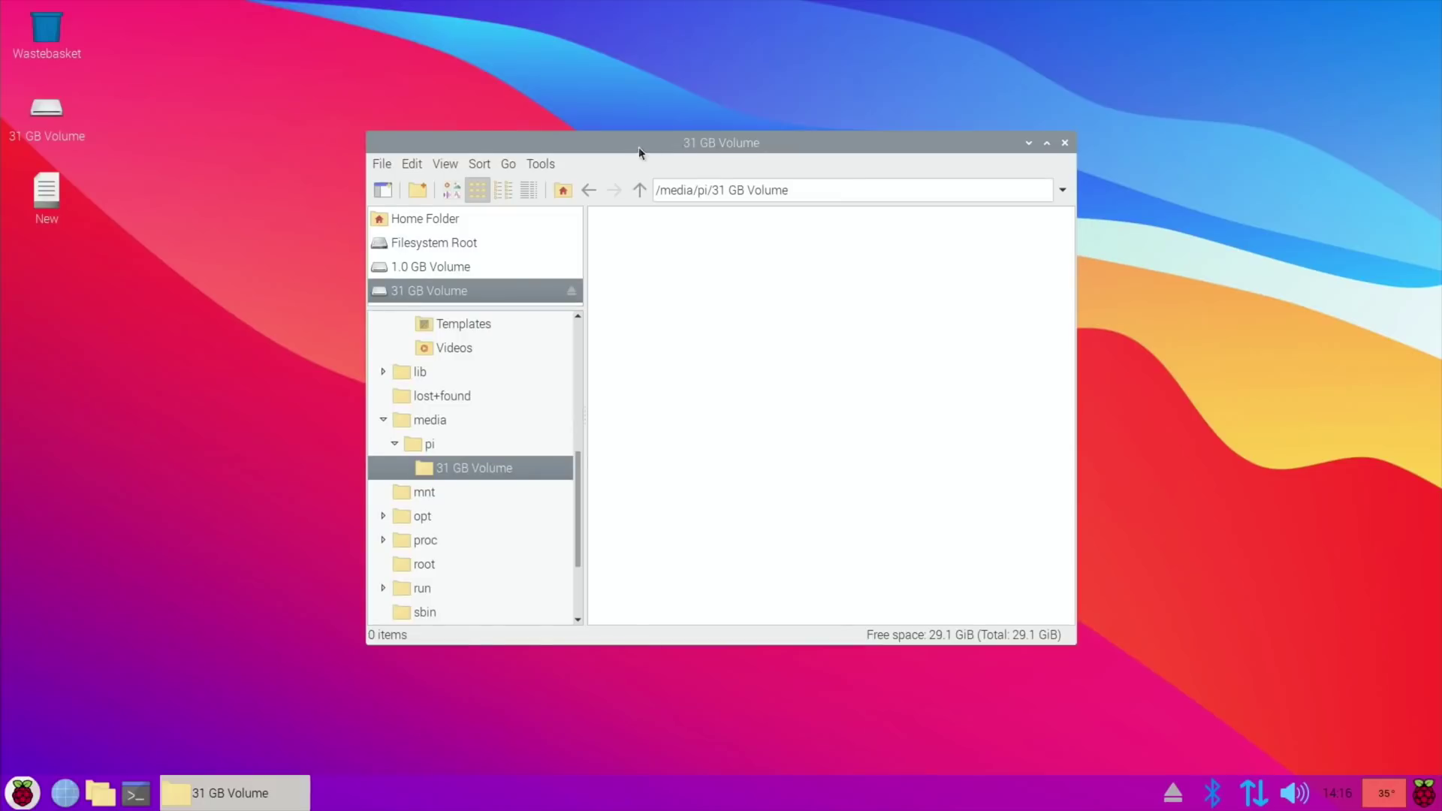
{"action": "left_click_drag", "start_coordinate": [651, 153], "coordinate": [972, 139]}
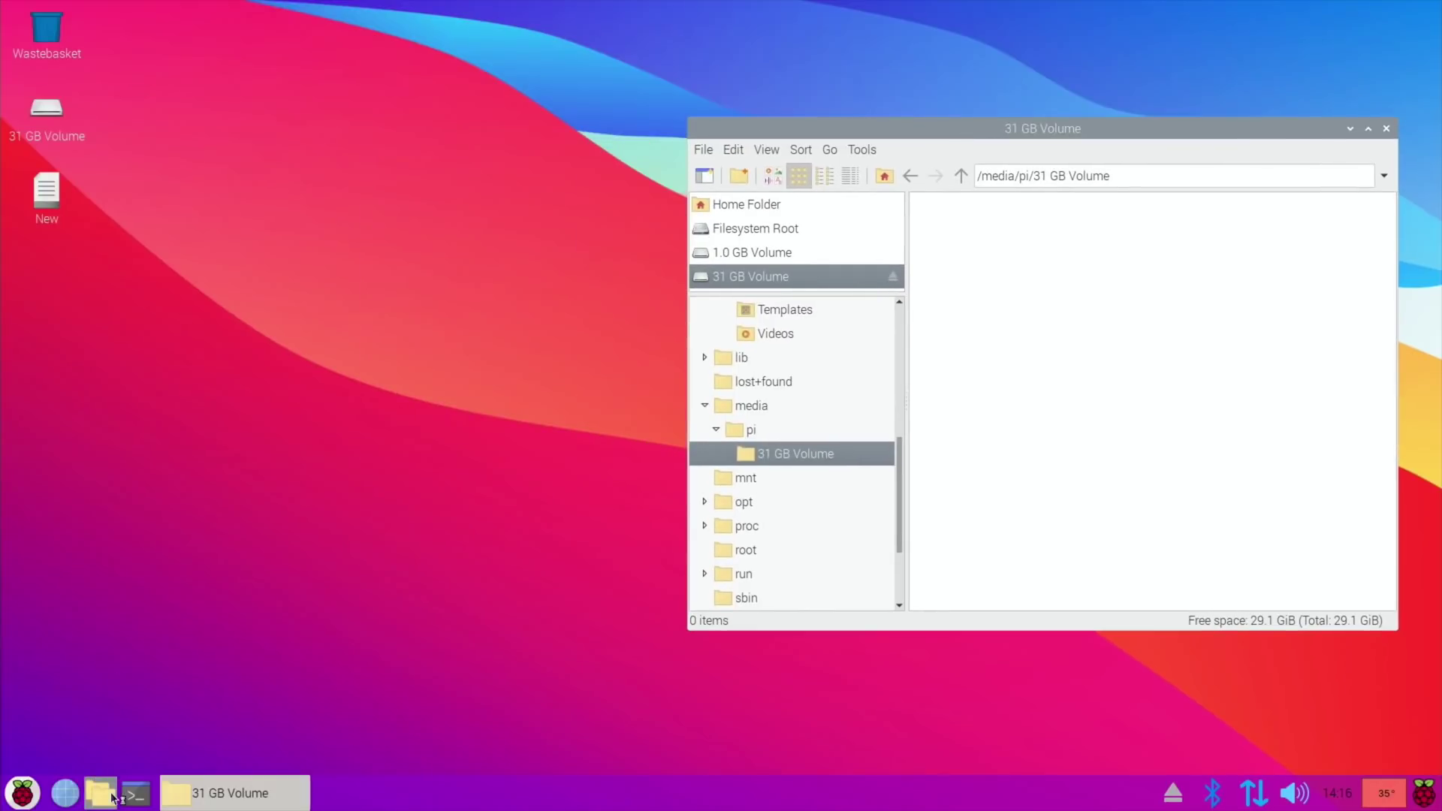
{"action": "left_click", "coordinate": [100, 793]}
{"action": "left_click", "coordinate": [458, 369]}
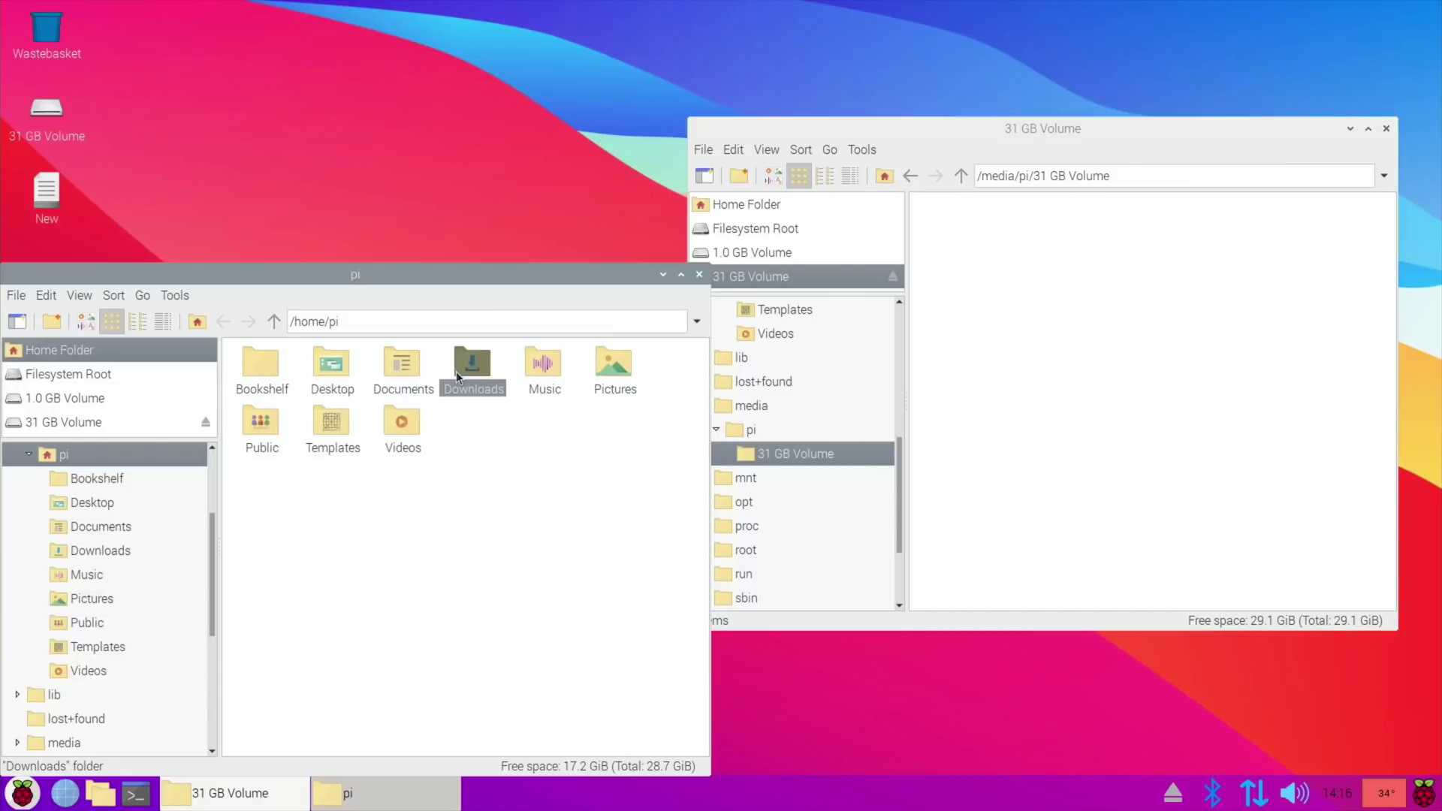
{"action": "double_click", "coordinate": [462, 368]}
Extract the berryboot zip into Downloads, then move the zip to the Wastebasket.
{"action": "left_click", "coordinate": [262, 370]}
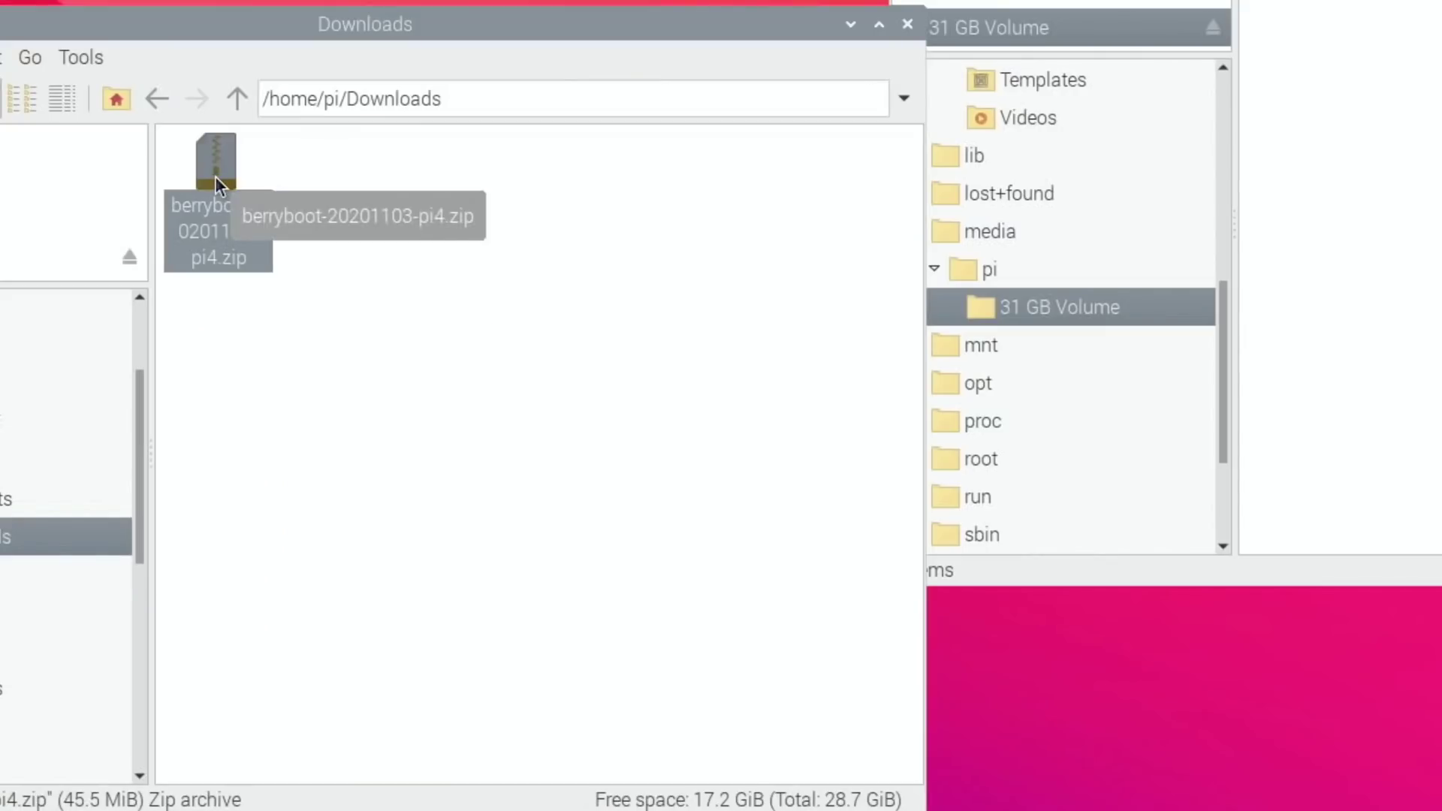
{"action": "right_click", "coordinate": [215, 175]}
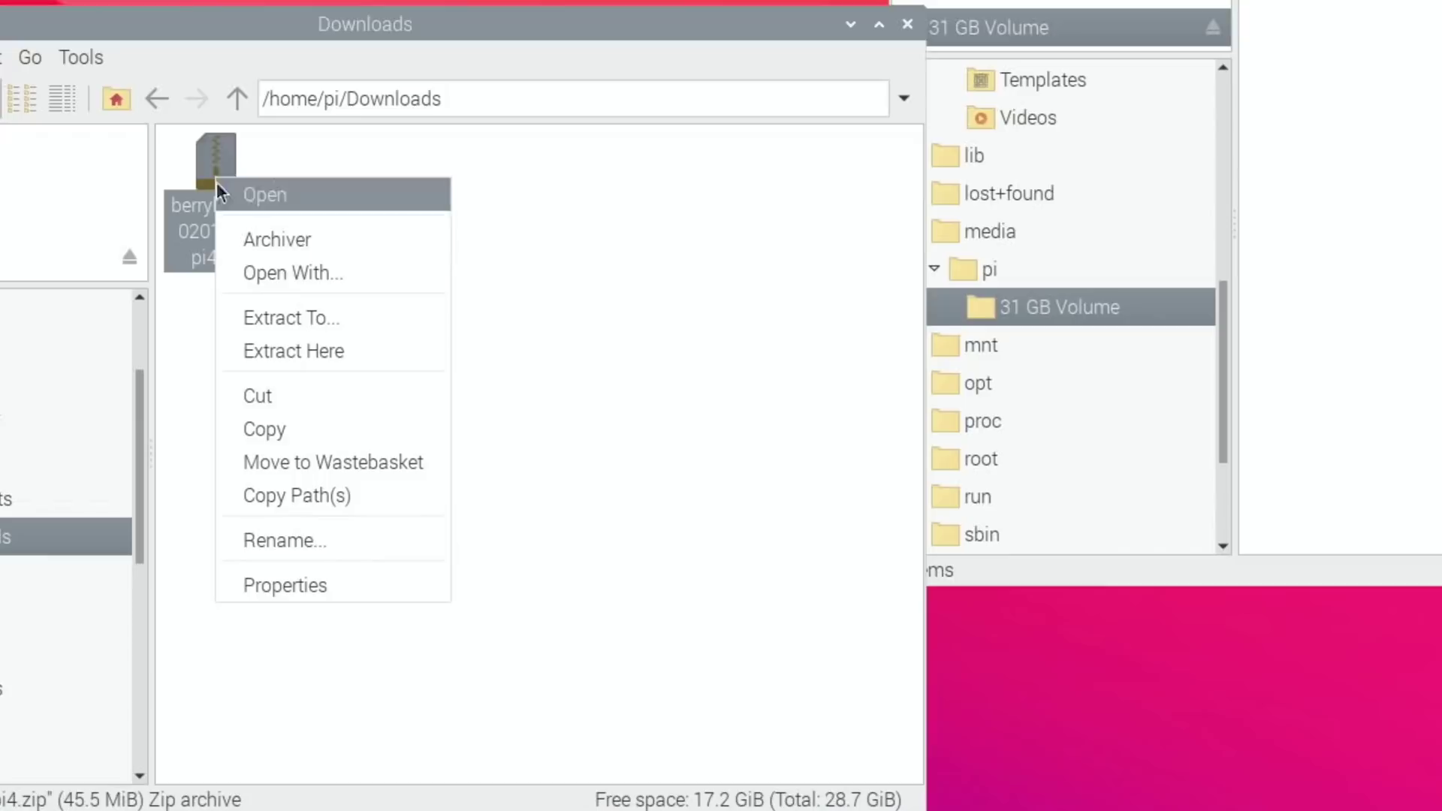
{"action": "left_click", "coordinate": [276, 345]}
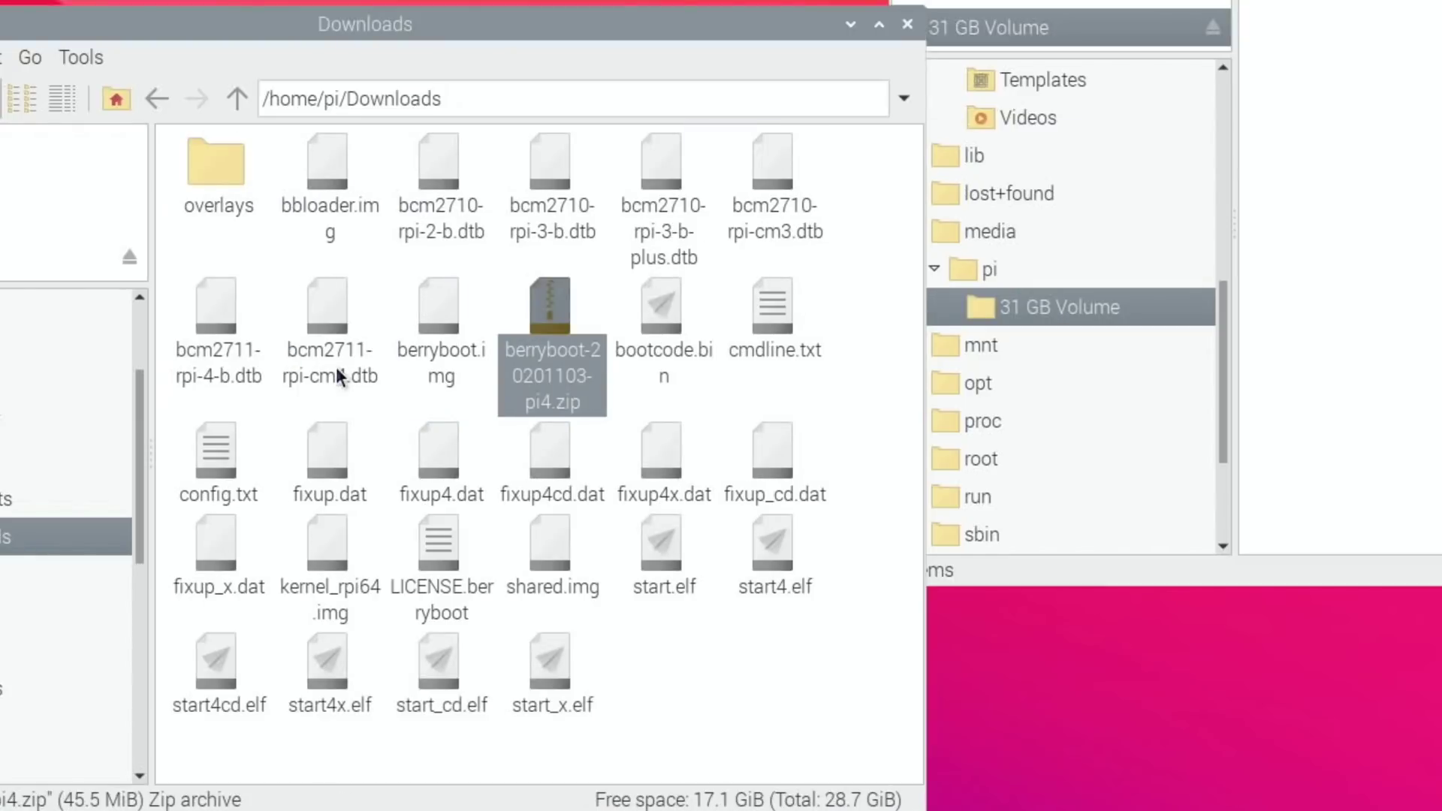
{"action": "right_click", "coordinate": [551, 304]}
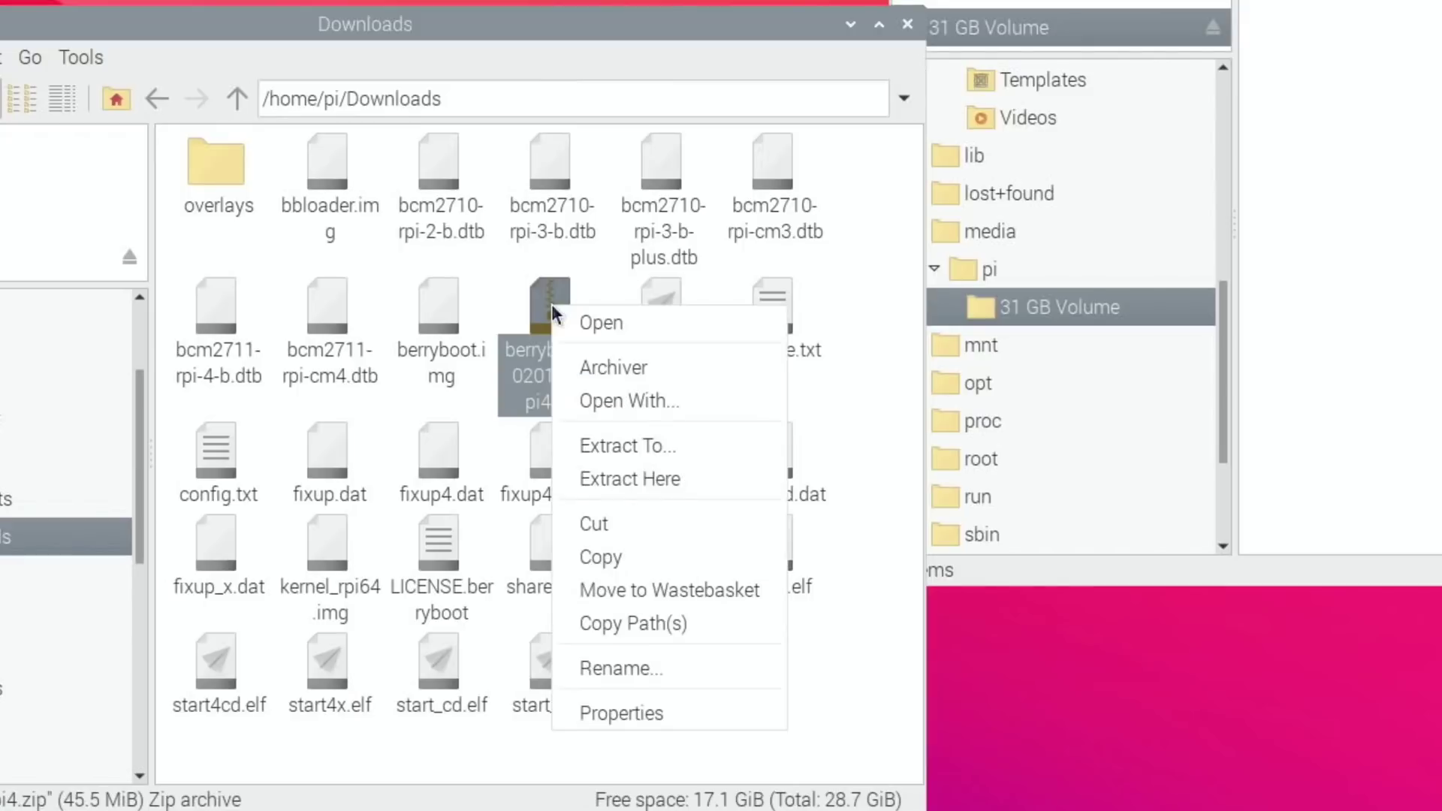
{"action": "left_click", "coordinate": [629, 592]}
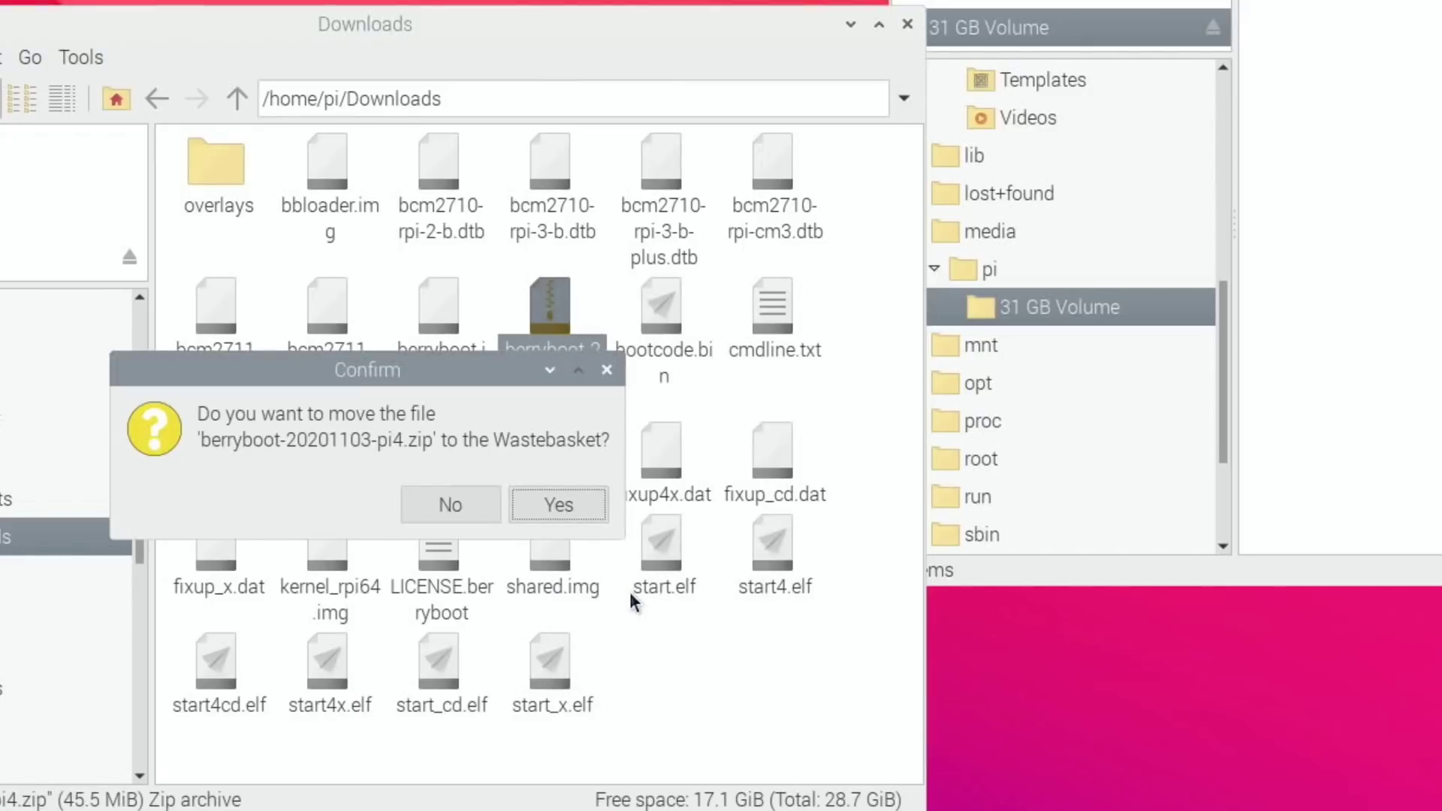
{"action": "left_click", "coordinate": [566, 511]}
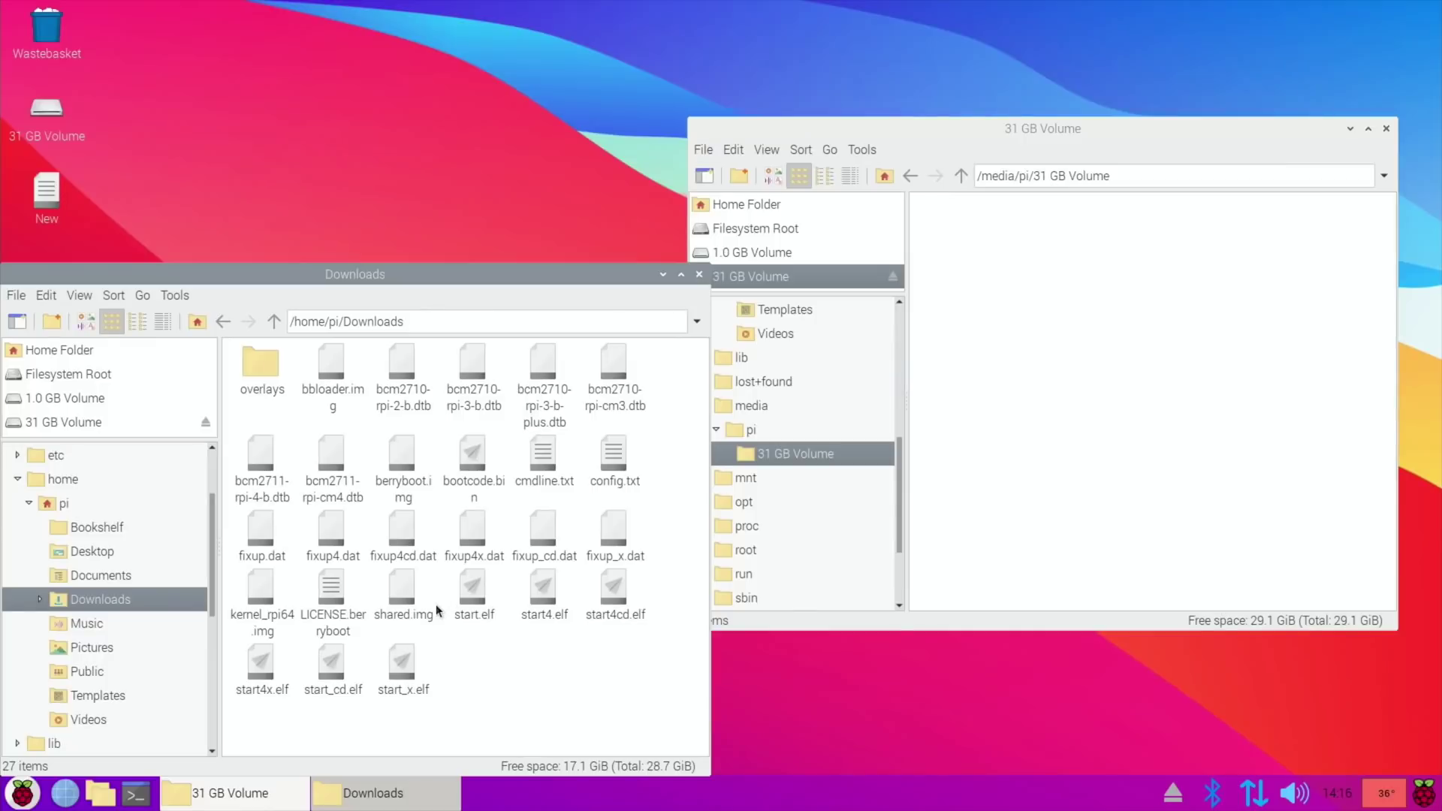
Copy all 27 extracted files onto the 31 GB Volume and close the Downloads window.
{"action": "key", "text": "ctrl+a"}
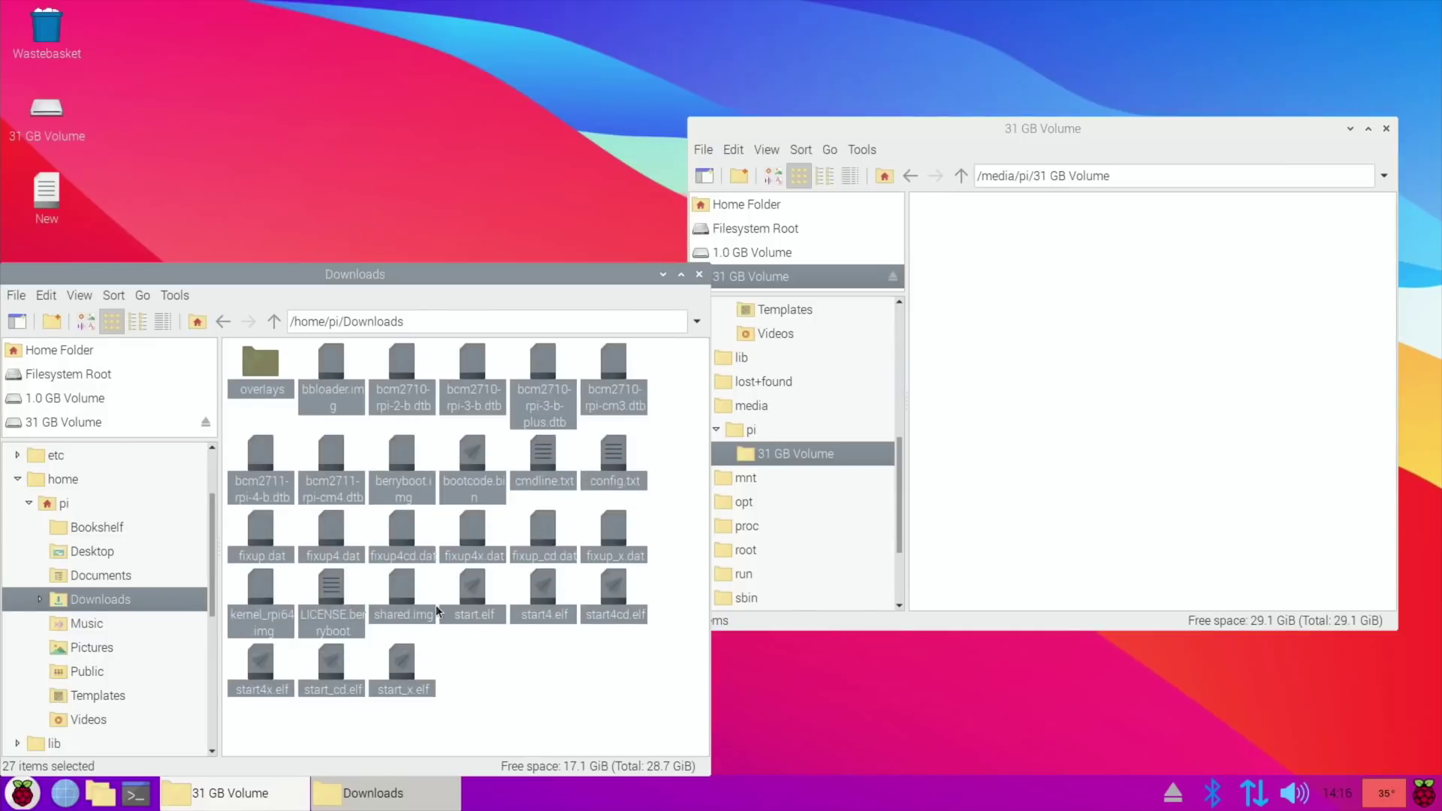
{"action": "left_click_drag", "start_coordinate": [470, 369], "coordinate": [1100, 338]}
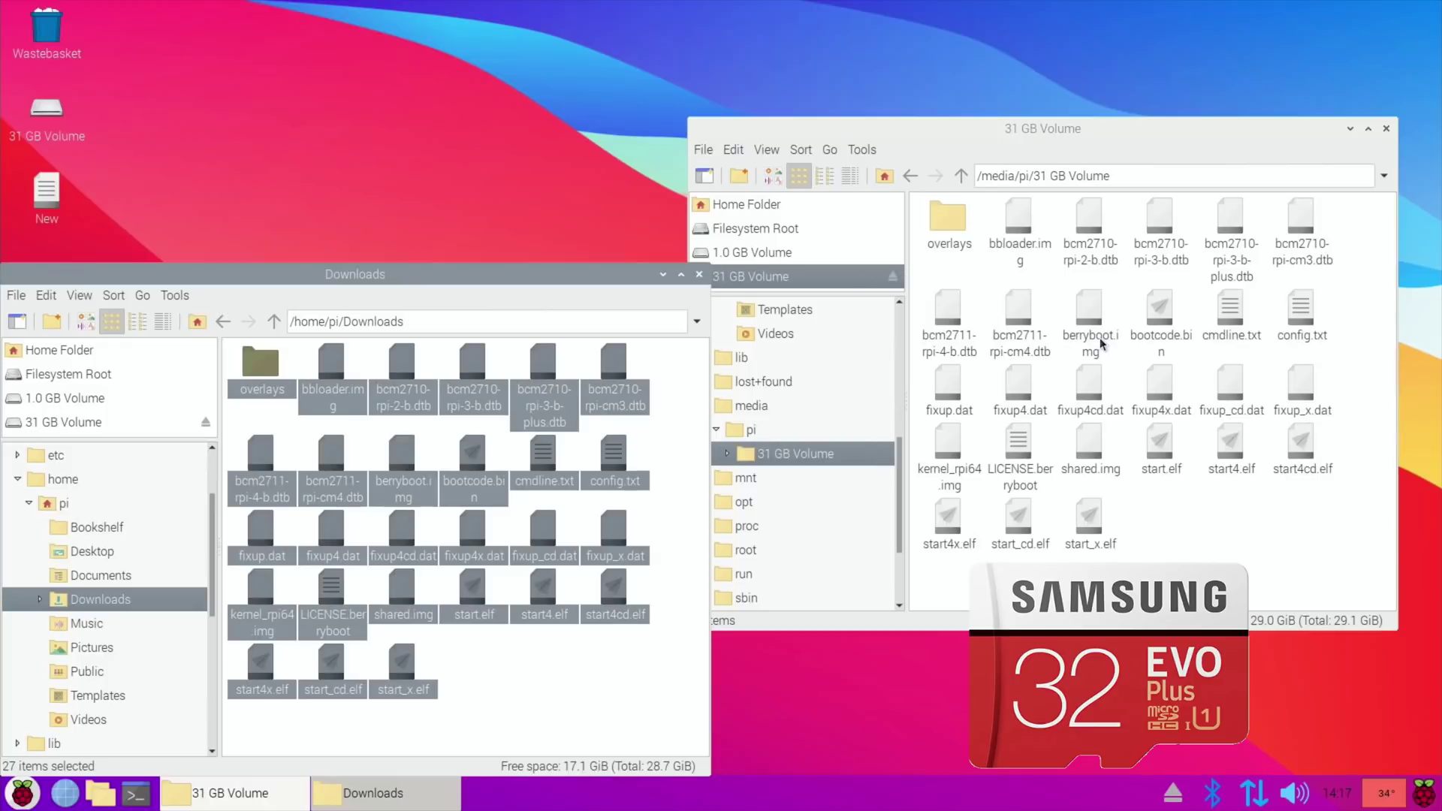
{"action": "left_click", "coordinate": [705, 272]}
{"action": "left_click_drag", "start_coordinate": [925, 129], "coordinate": [687, 111]}
Close the volume window, try the keyboard field, and accept BerryBoot's welcome settings with Wired network.
{"action": "left_click", "coordinate": [1149, 111]}
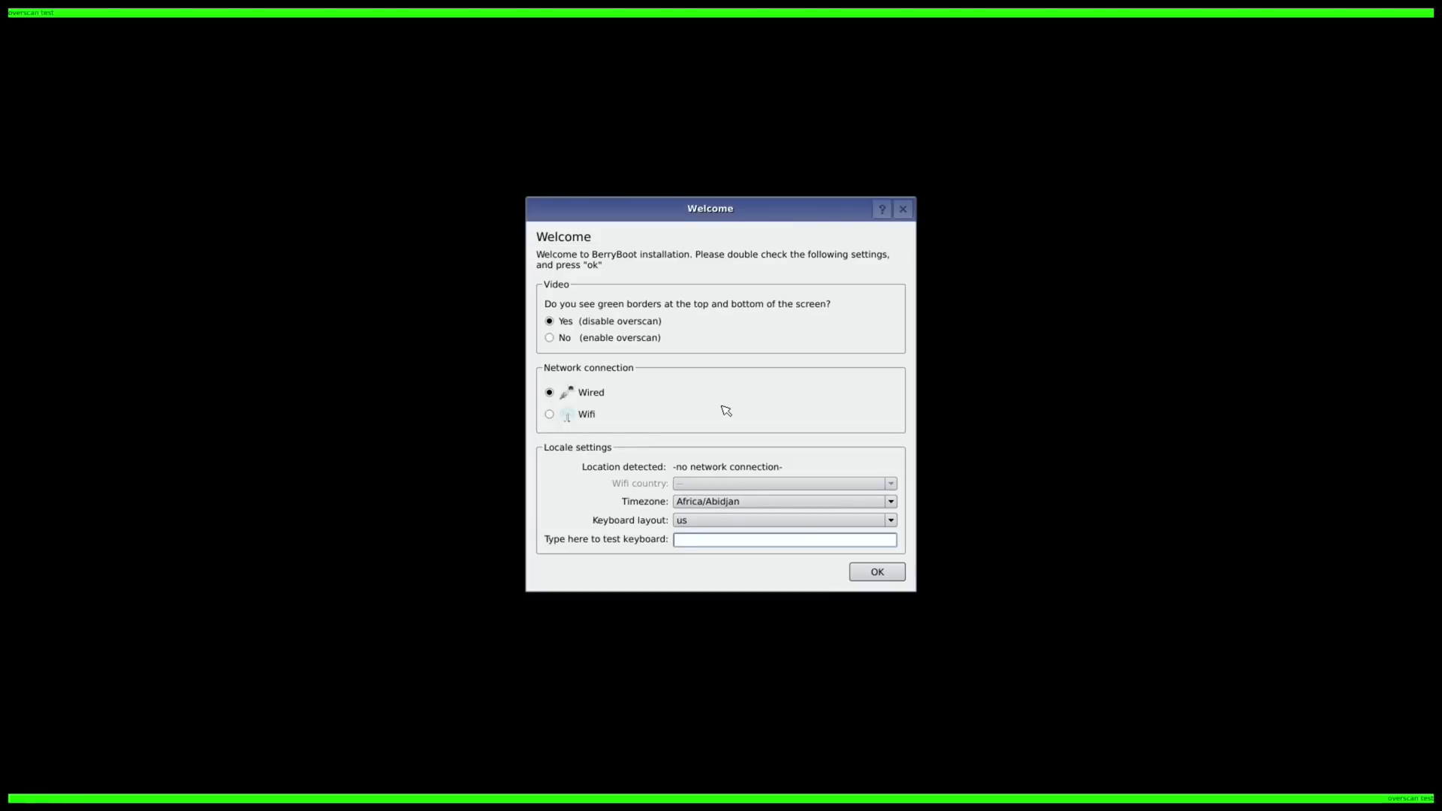
{"action": "type", "text": "faasasdasd"}
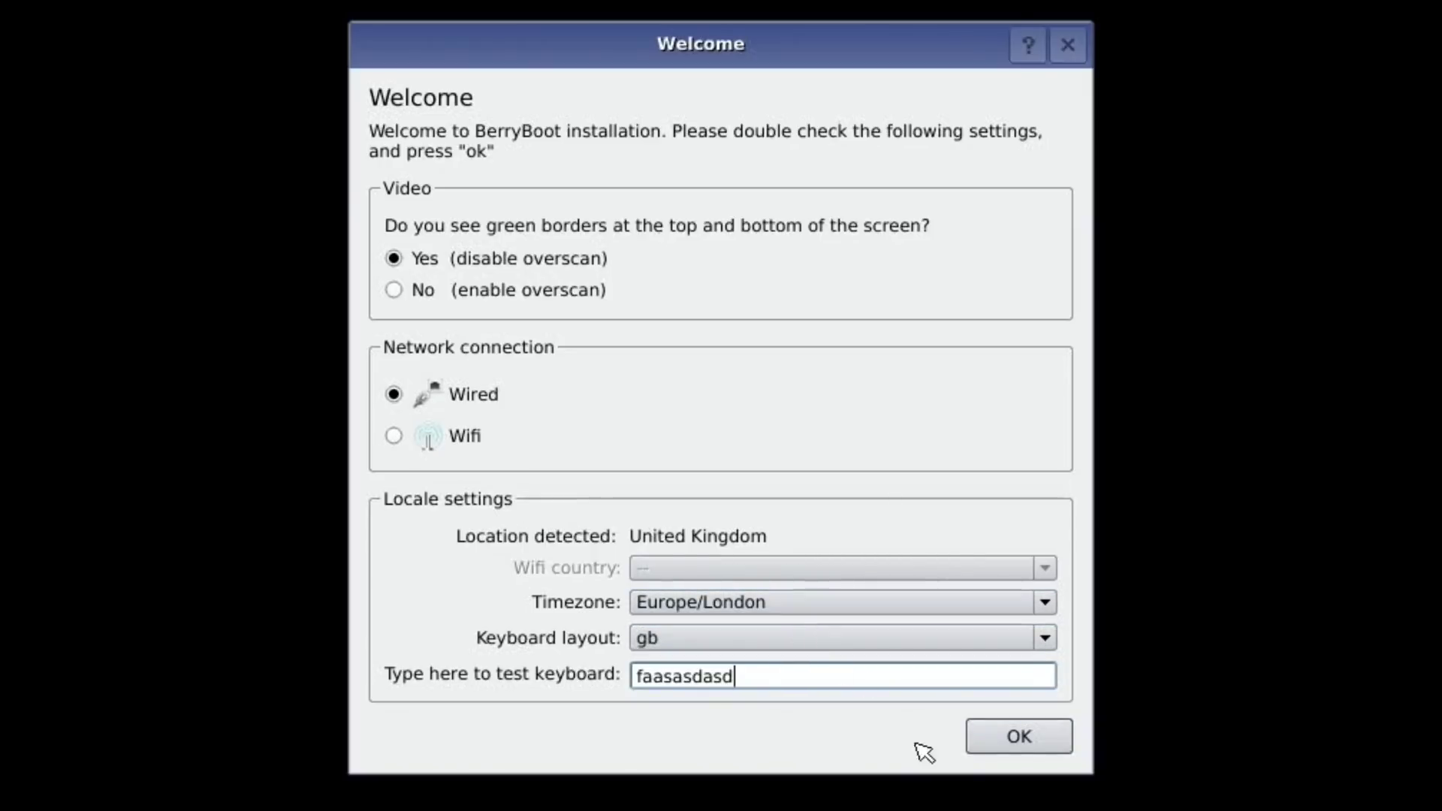
{"action": "left_click", "coordinate": [1027, 737]}
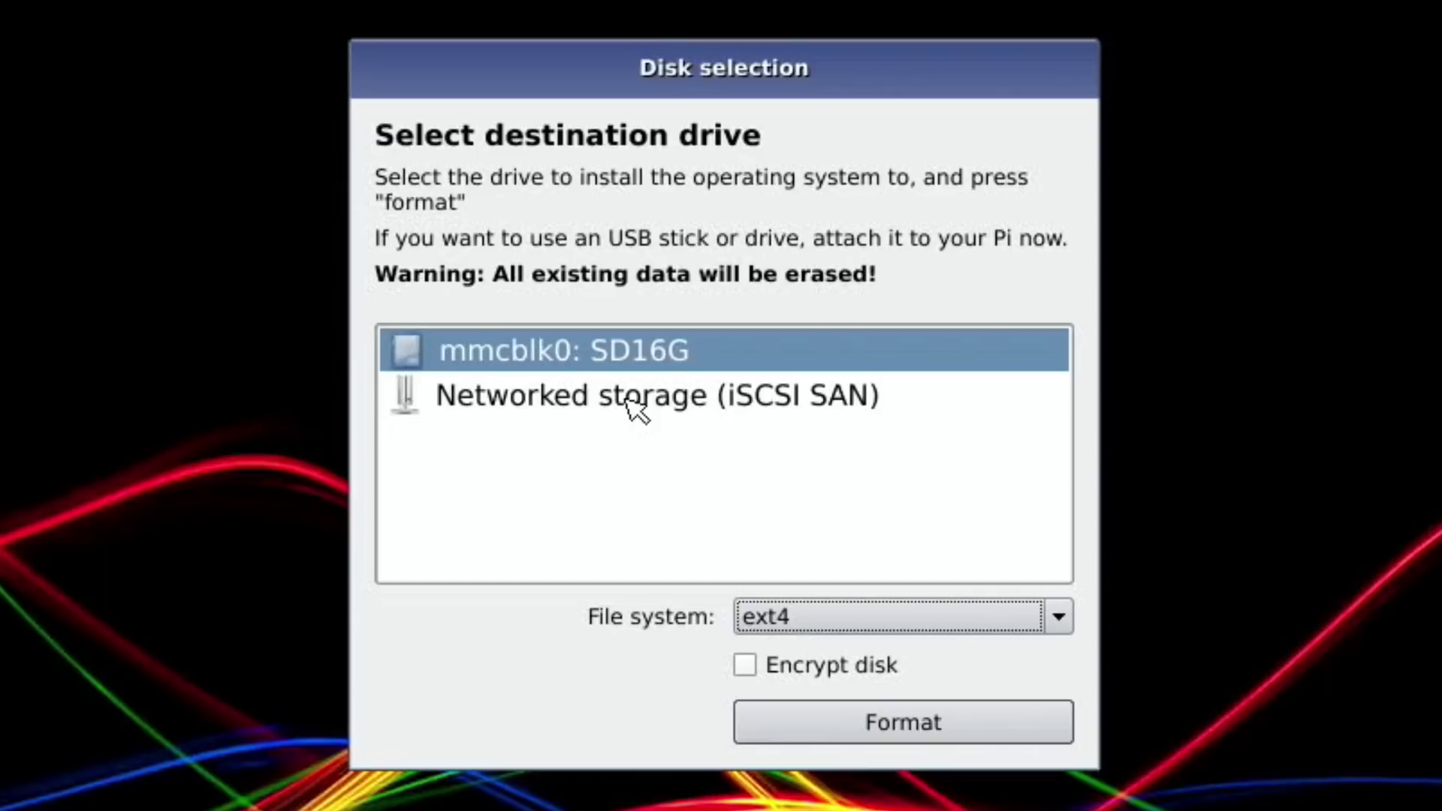
Format the mmcblk0: SD16G drive as ext4.
{"action": "left_click", "coordinate": [849, 732]}
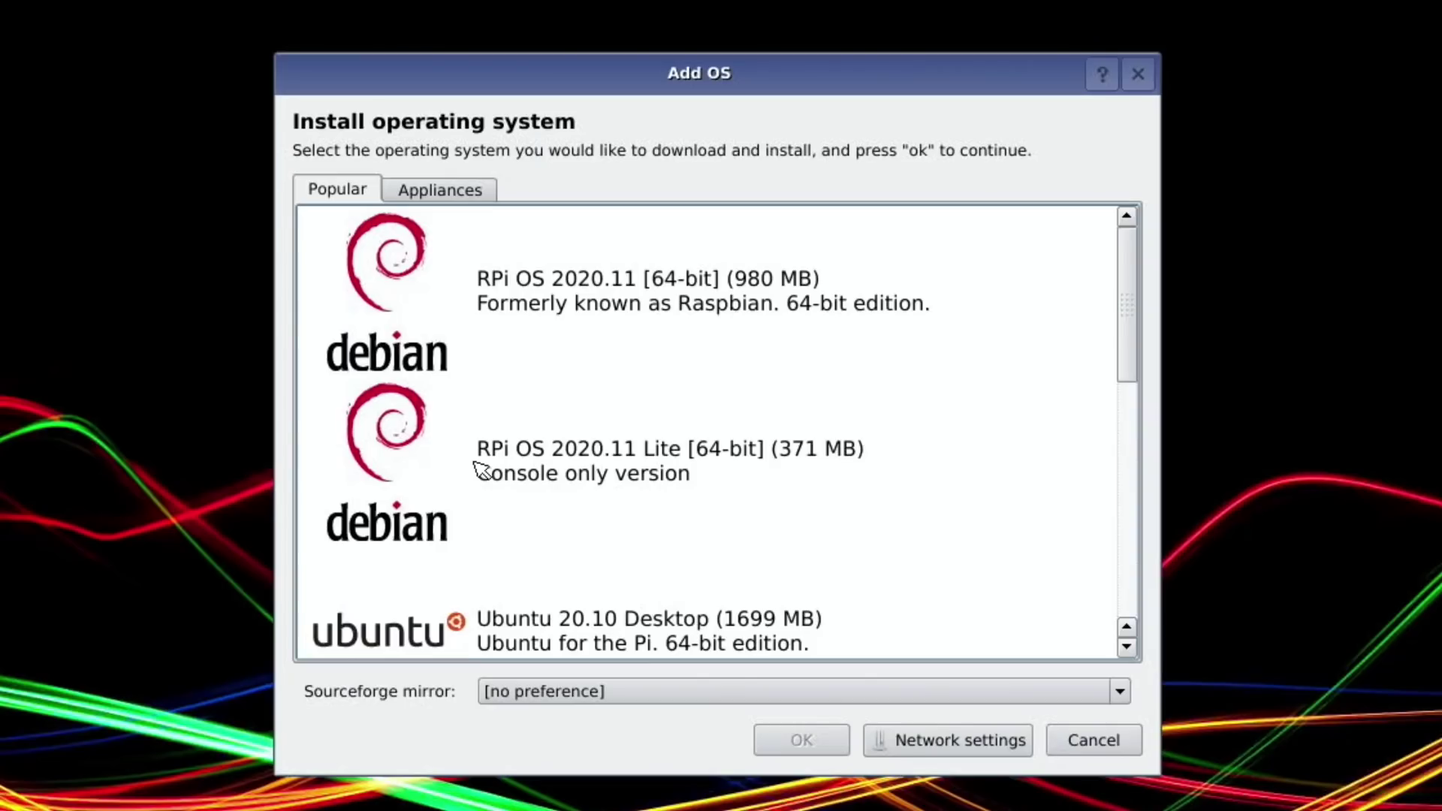
Select Ubuntu 20.10 Desktop from the Popular list and confirm its installation.
{"action": "scroll", "coordinate": [646, 454], "scroll_direction": "down", "scroll_amount": 2}
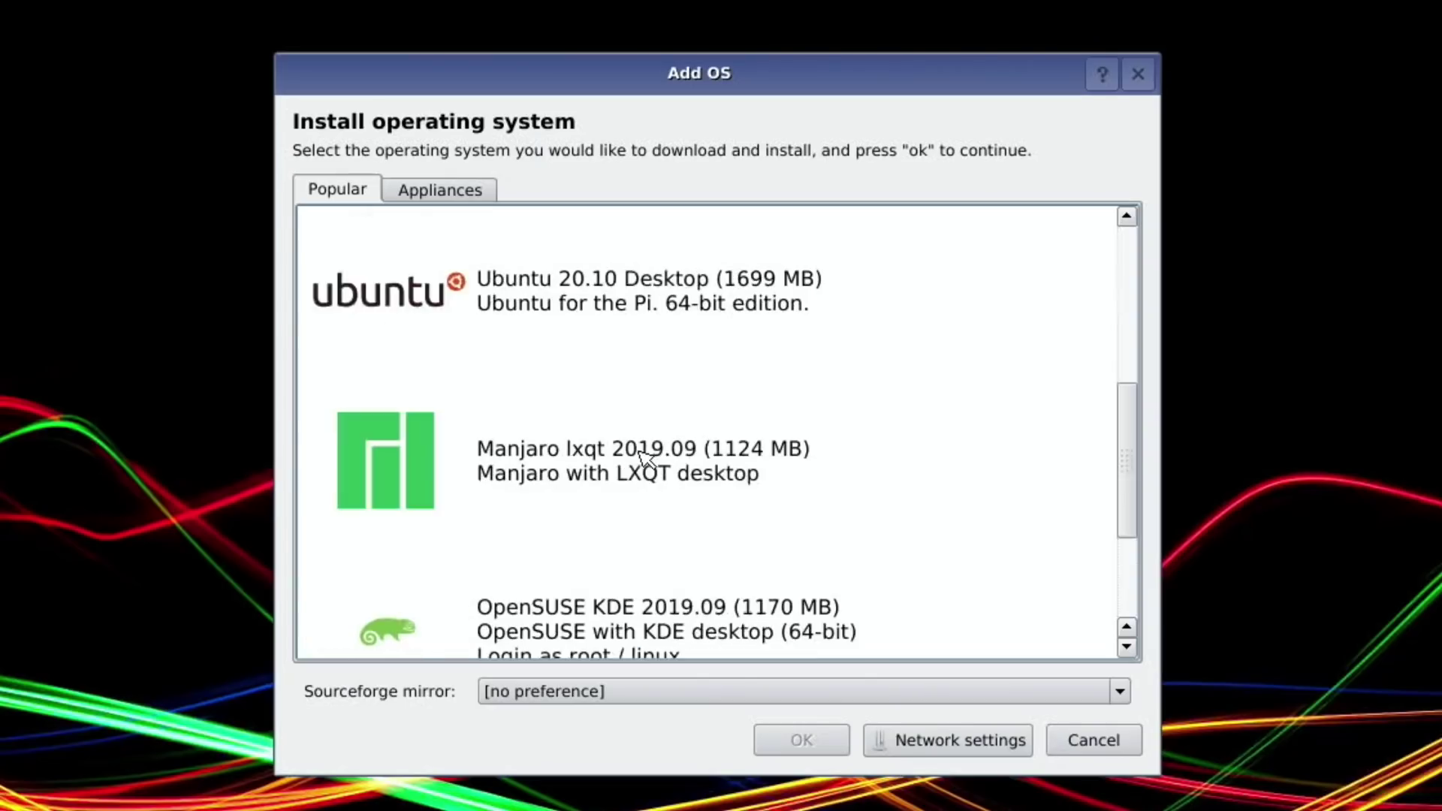
{"action": "scroll", "coordinate": [683, 450], "scroll_direction": "up", "scroll_amount": 2}
{"action": "scroll", "coordinate": [670, 451], "scroll_direction": "down", "scroll_amount": 2}
{"action": "left_click", "coordinate": [469, 285]}
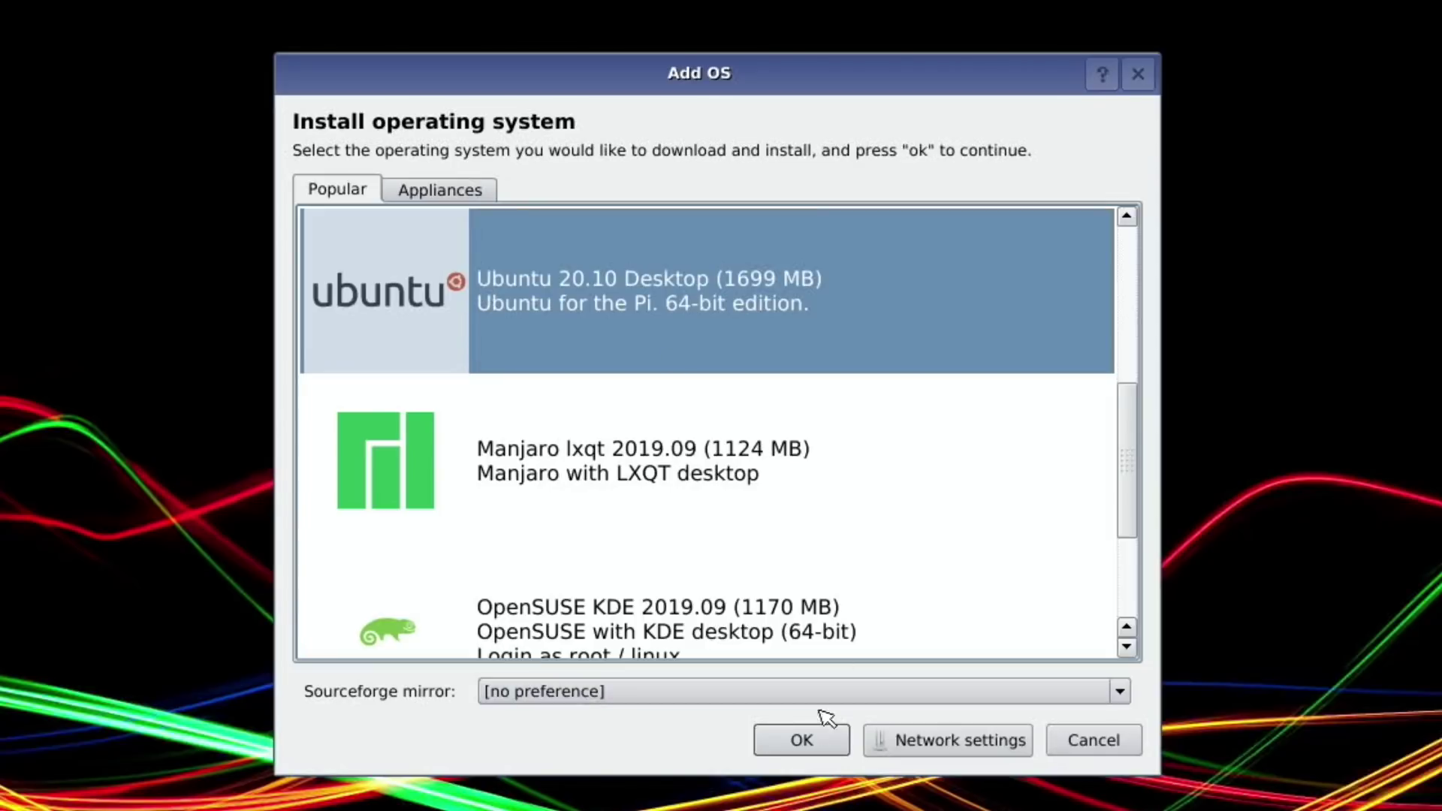
{"action": "left_click", "coordinate": [817, 745]}
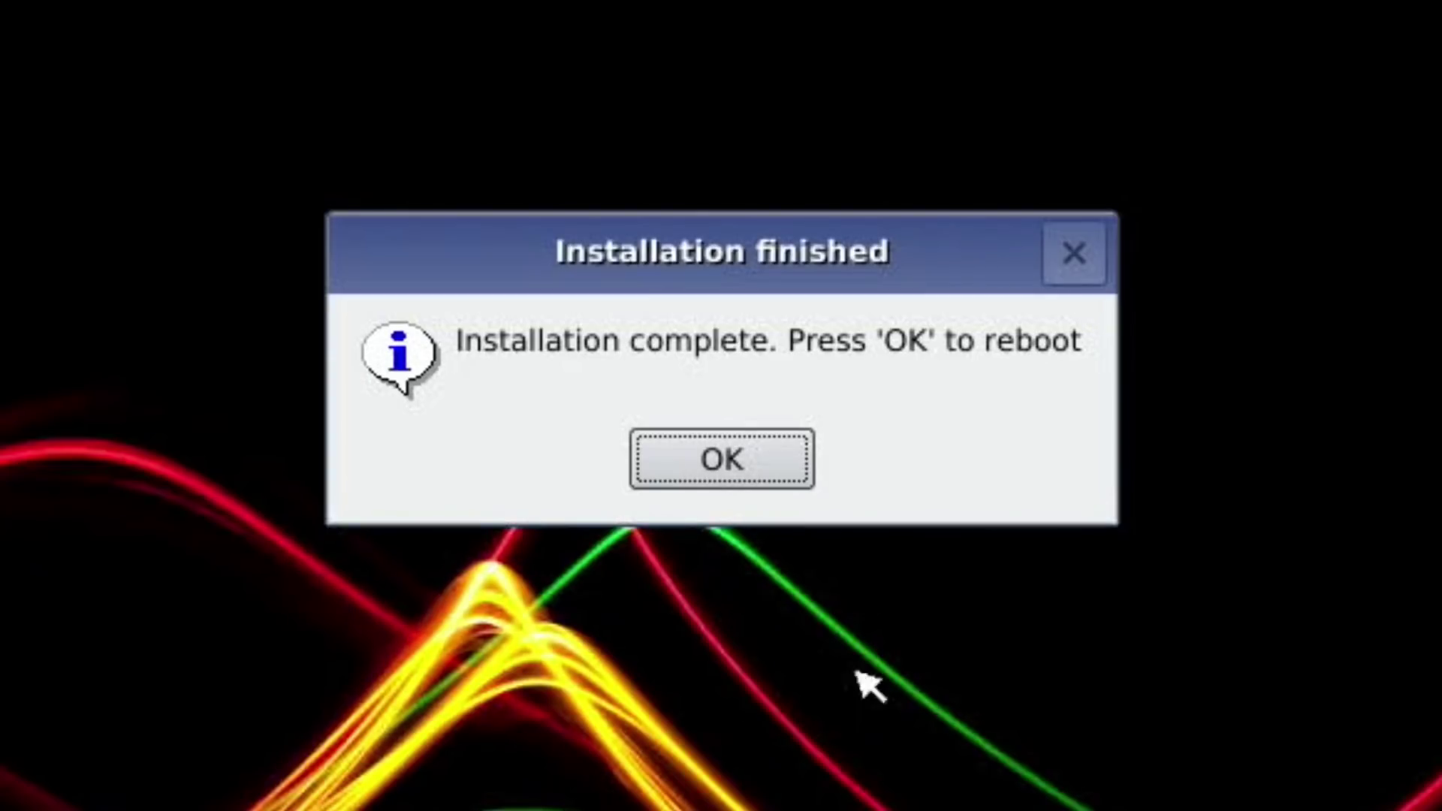
Reboot, choose English as the language, and submit the new user account details.
{"action": "left_click", "coordinate": [767, 452]}
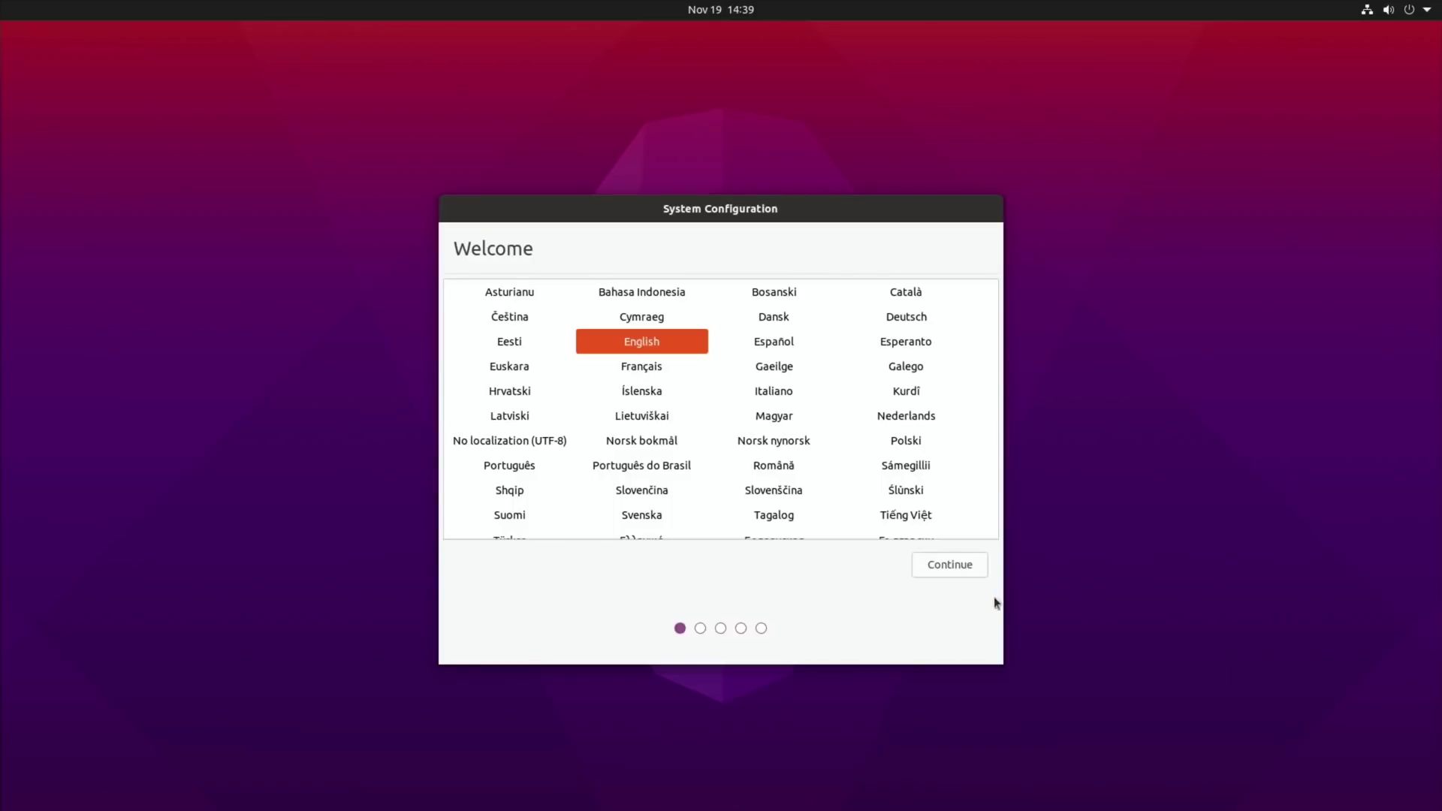
{"action": "left_click", "coordinate": [958, 571]}
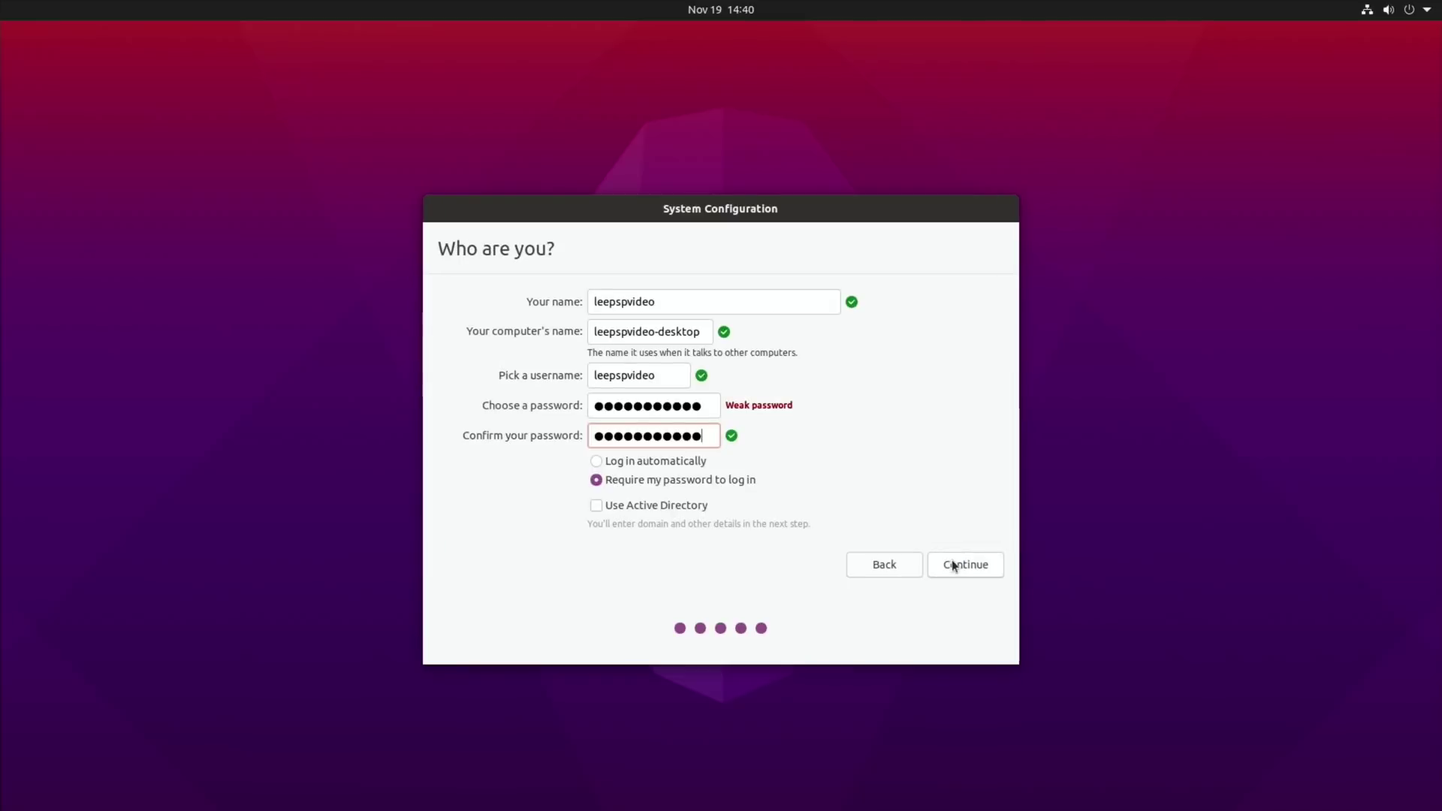
{"action": "left_click", "coordinate": [956, 563]}
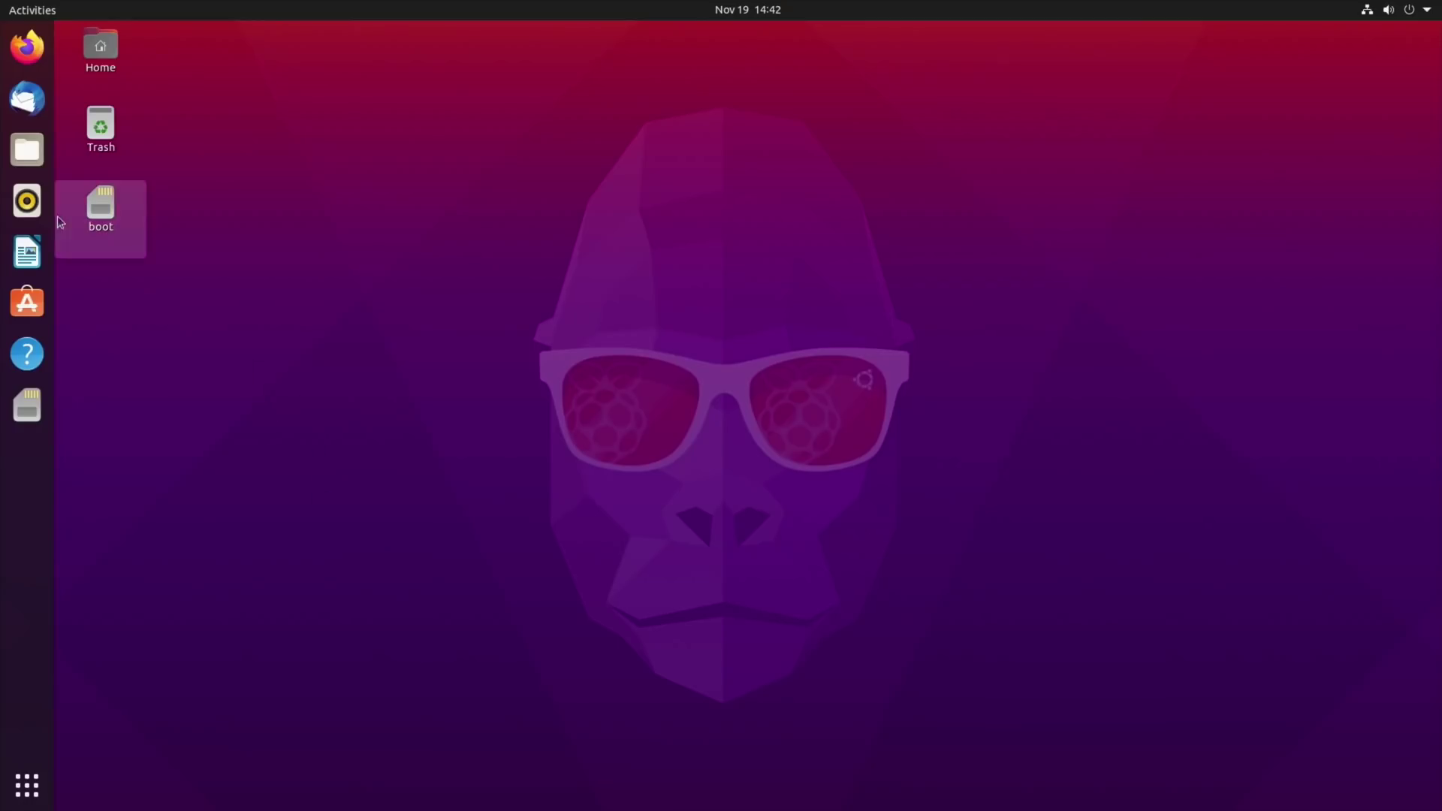
Search Google for 'berryboot images' and open the BerryBoot OS images download page.
{"action": "left_click", "coordinate": [27, 47]}
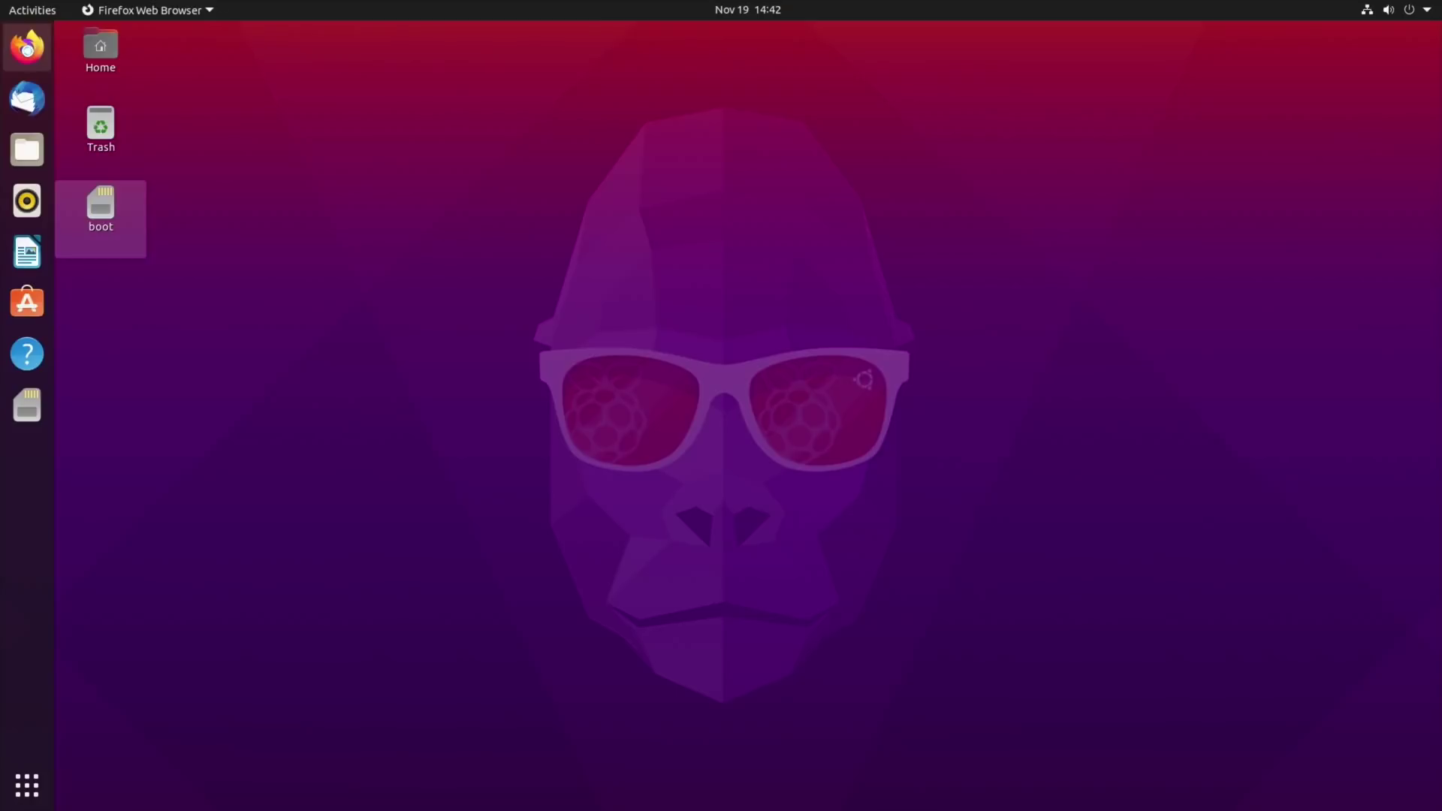
{"action": "type", "text": "berryboot image"}
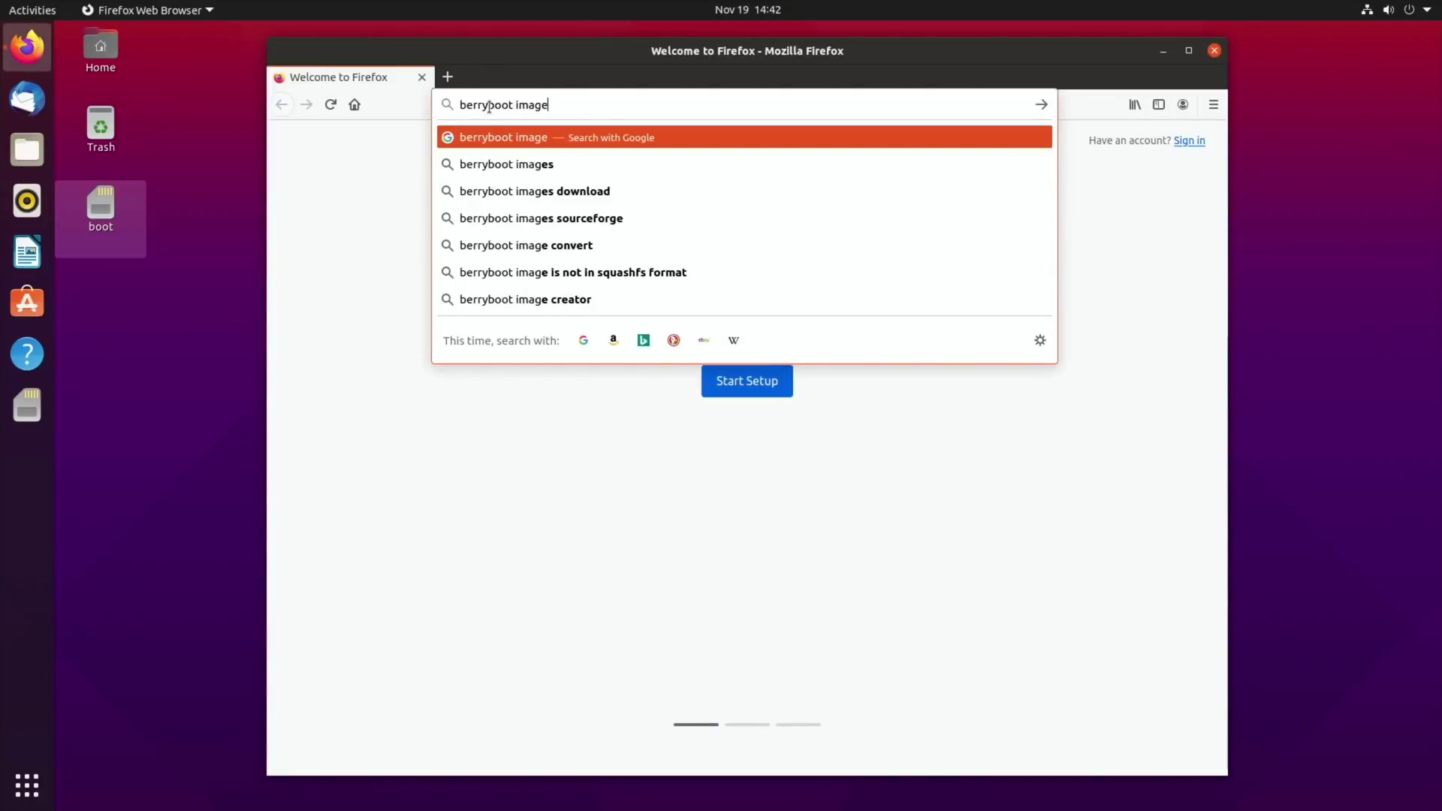
{"action": "type", "text": "s"}
{"action": "key", "text": "Return"}
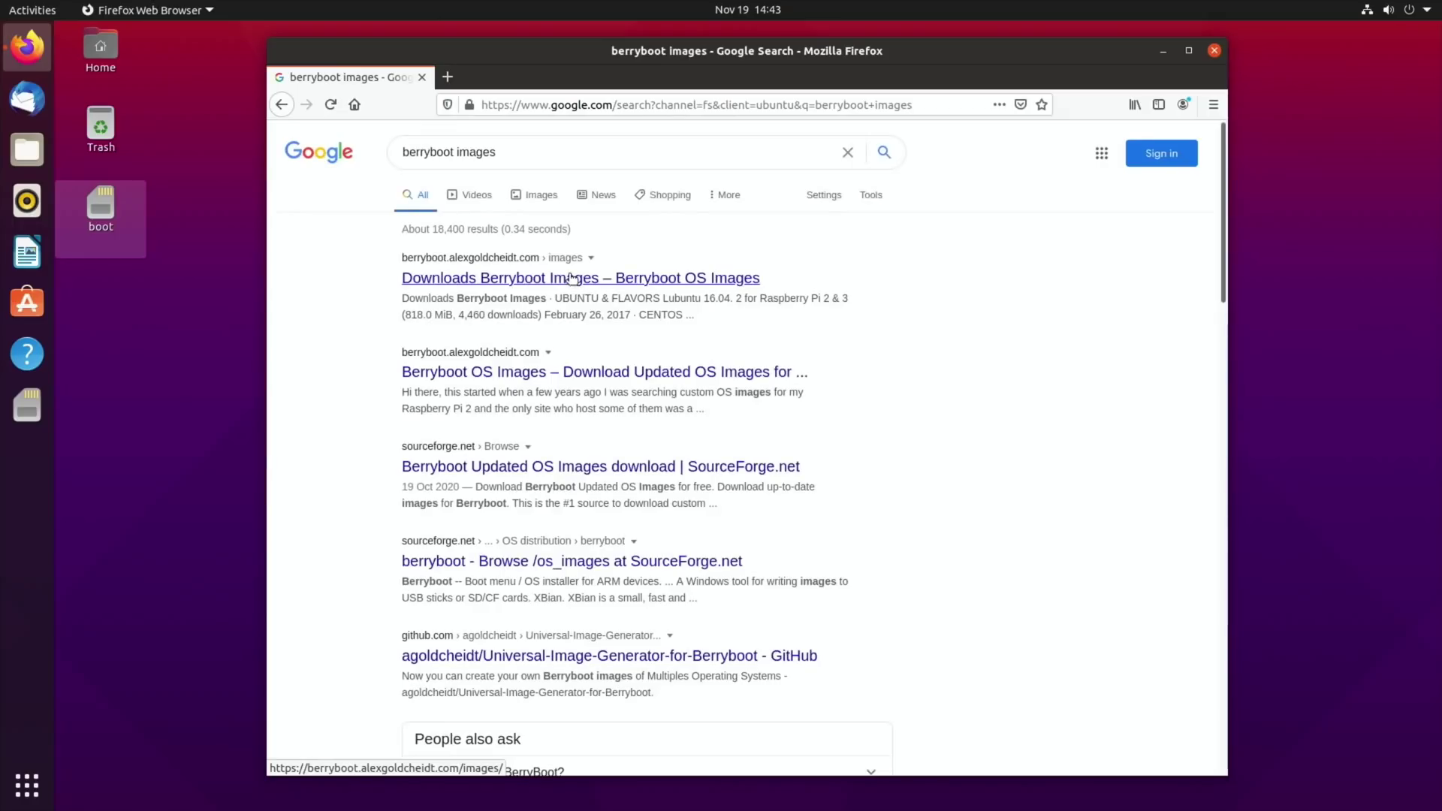
{"action": "left_click", "coordinate": [572, 279]}
Download and save the Twister OS v1.7.0 BerryBoot image, then show all downloads in the Library.
{"action": "scroll", "coordinate": [563, 441], "scroll_direction": "down", "scroll_amount": 3}
{"action": "scroll", "coordinate": [561, 440], "scroll_direction": "down", "scroll_amount": 3}
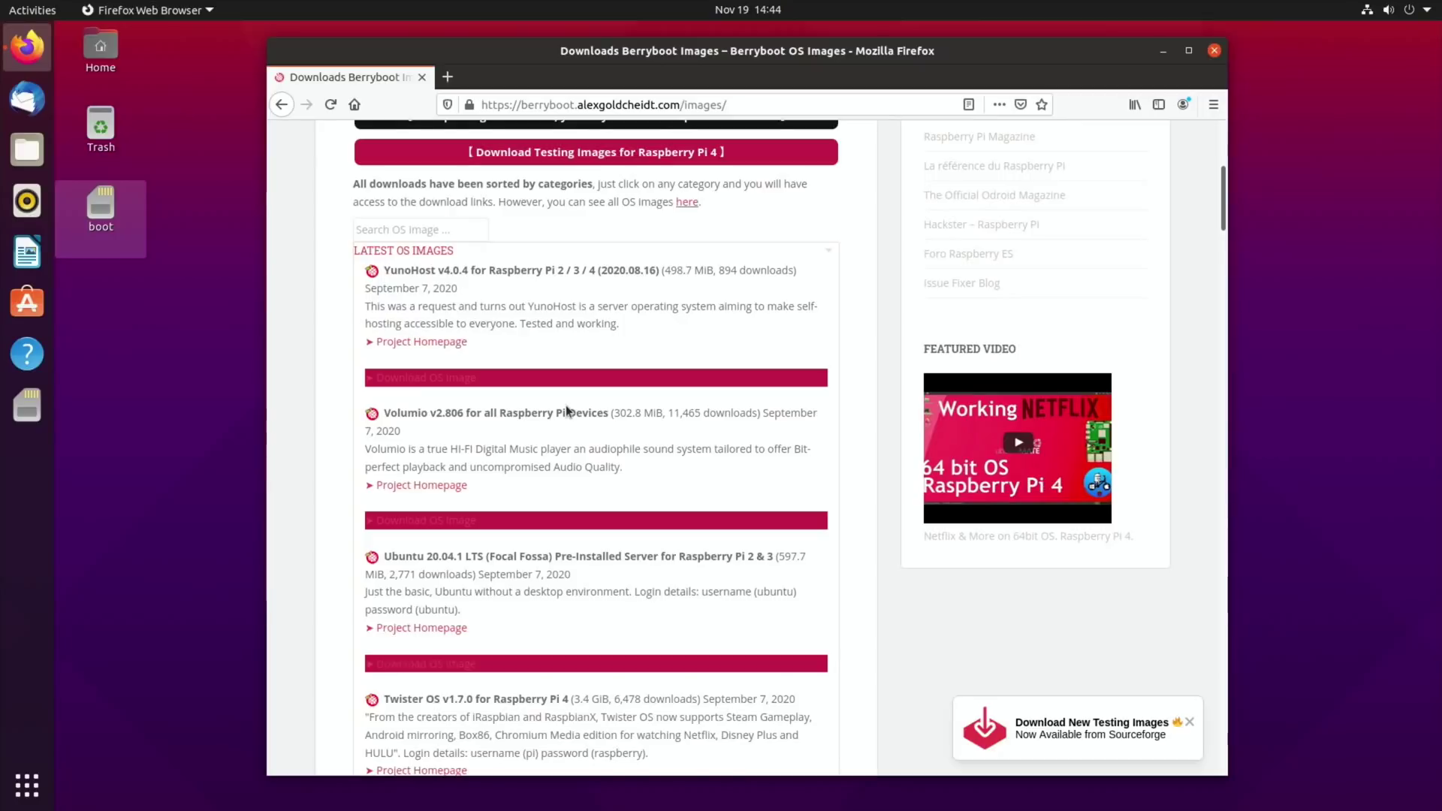
{"action": "scroll", "coordinate": [567, 410], "scroll_direction": "down", "scroll_amount": 2}
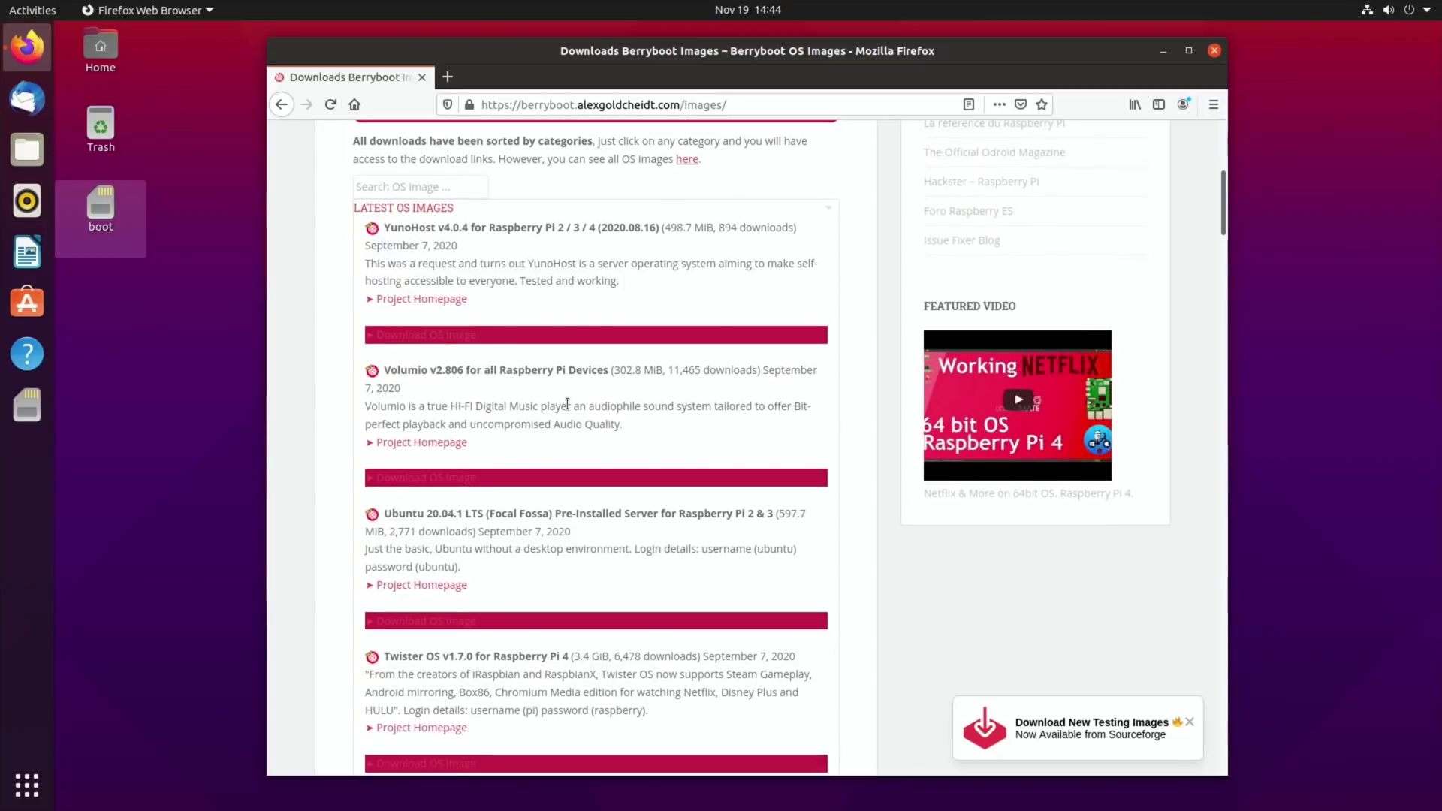
{"action": "scroll", "coordinate": [569, 409], "scroll_direction": "down", "scroll_amount": 3}
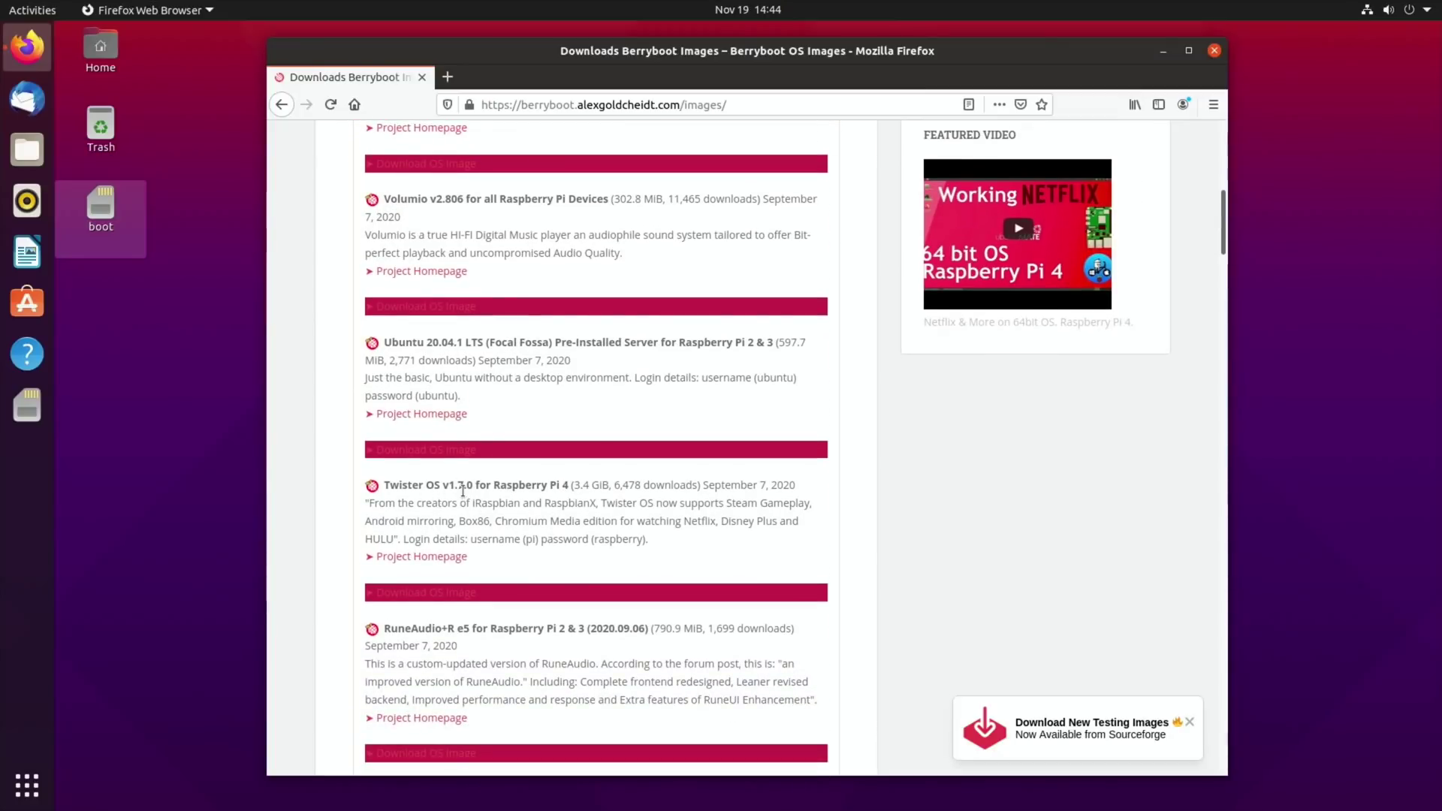
{"action": "left_click", "coordinate": [409, 595]}
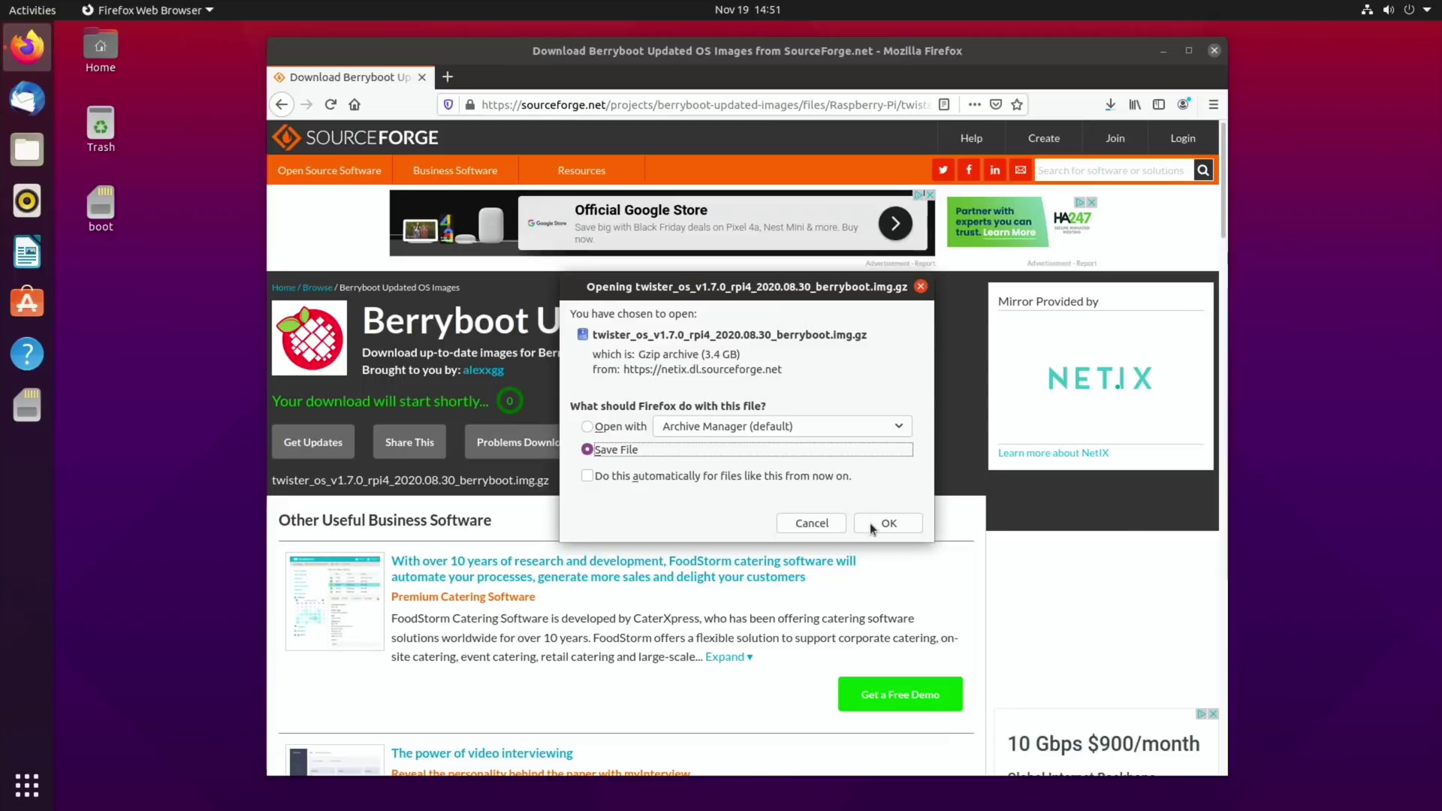
{"action": "left_click", "coordinate": [871, 526]}
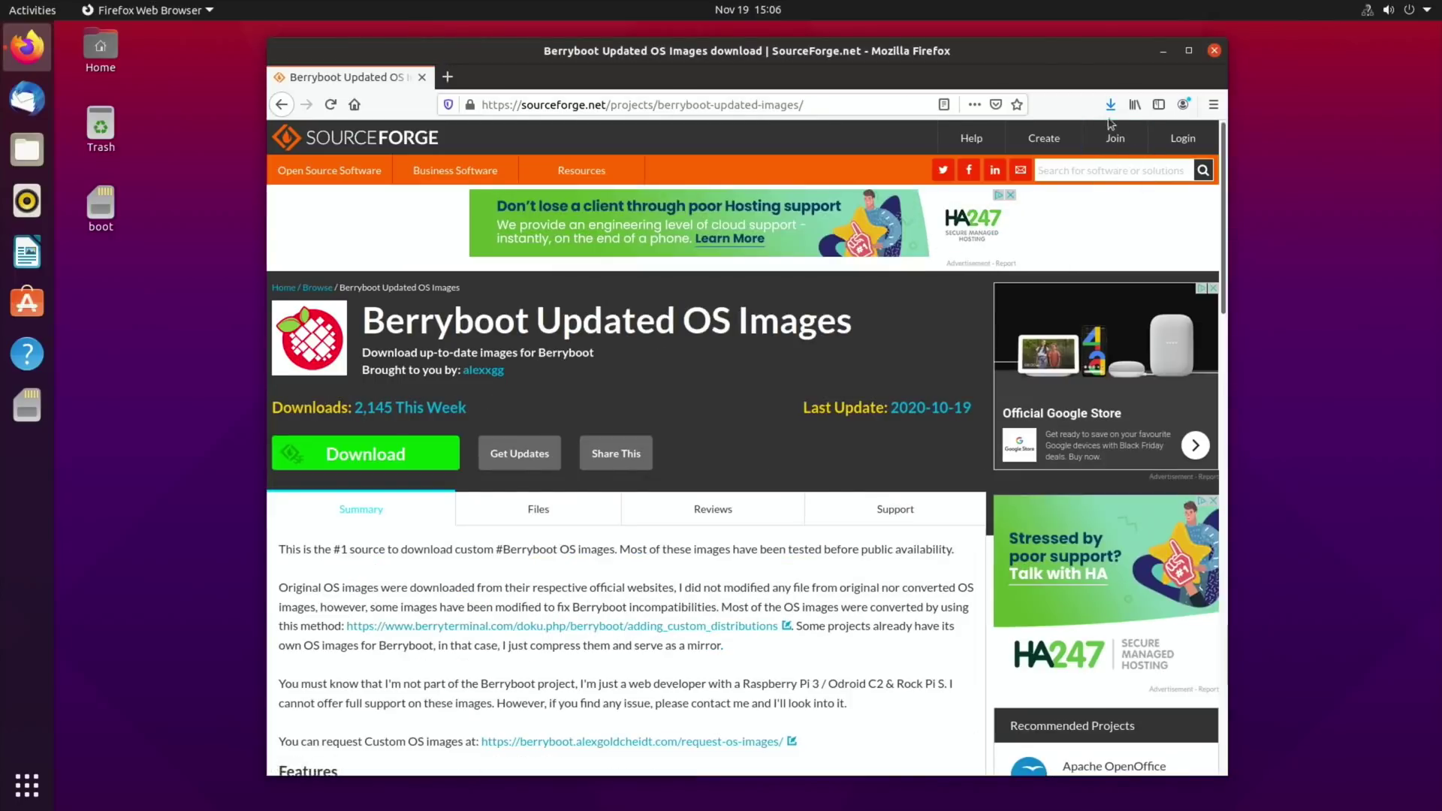
{"action": "left_click", "coordinate": [1109, 106]}
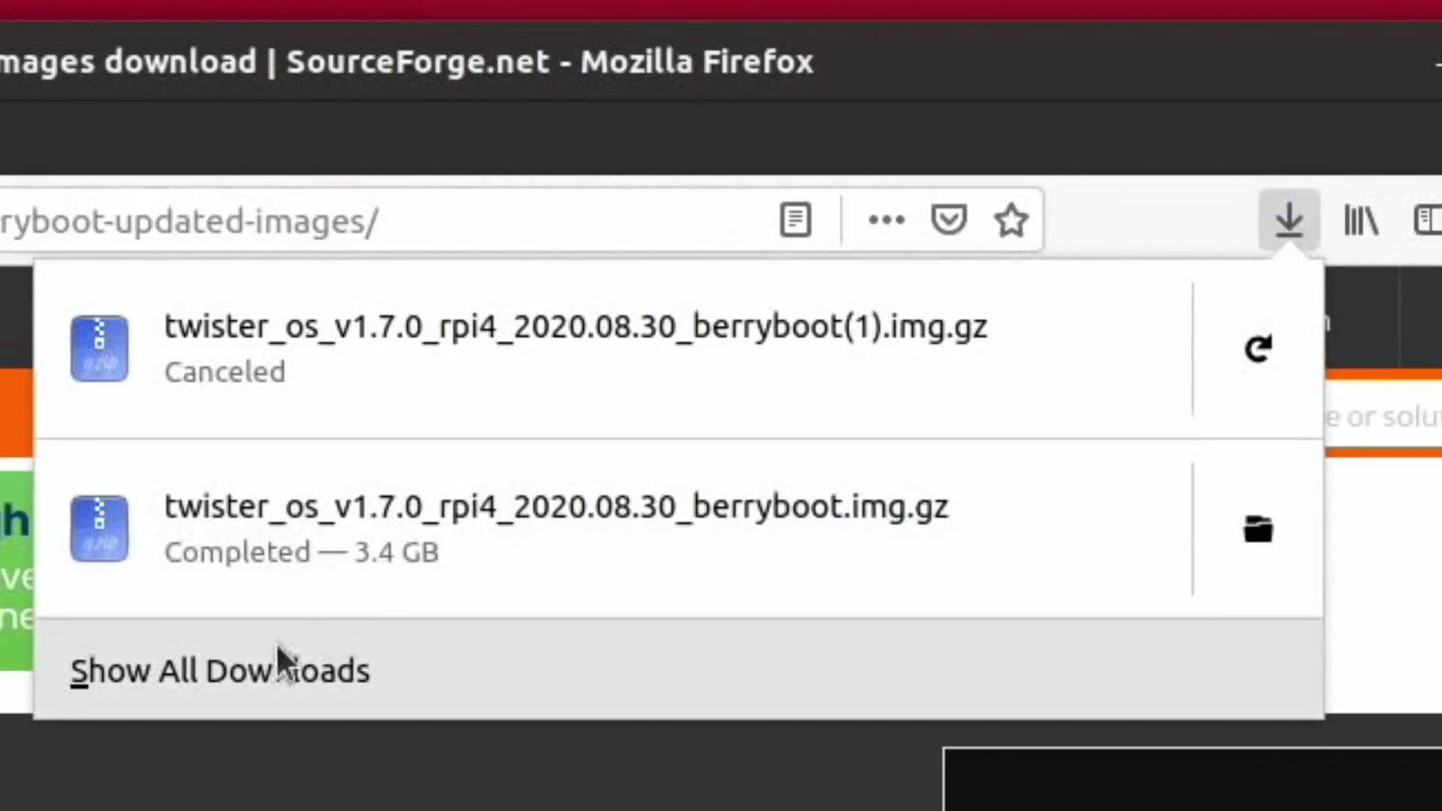
{"action": "left_click", "coordinate": [247, 668]}
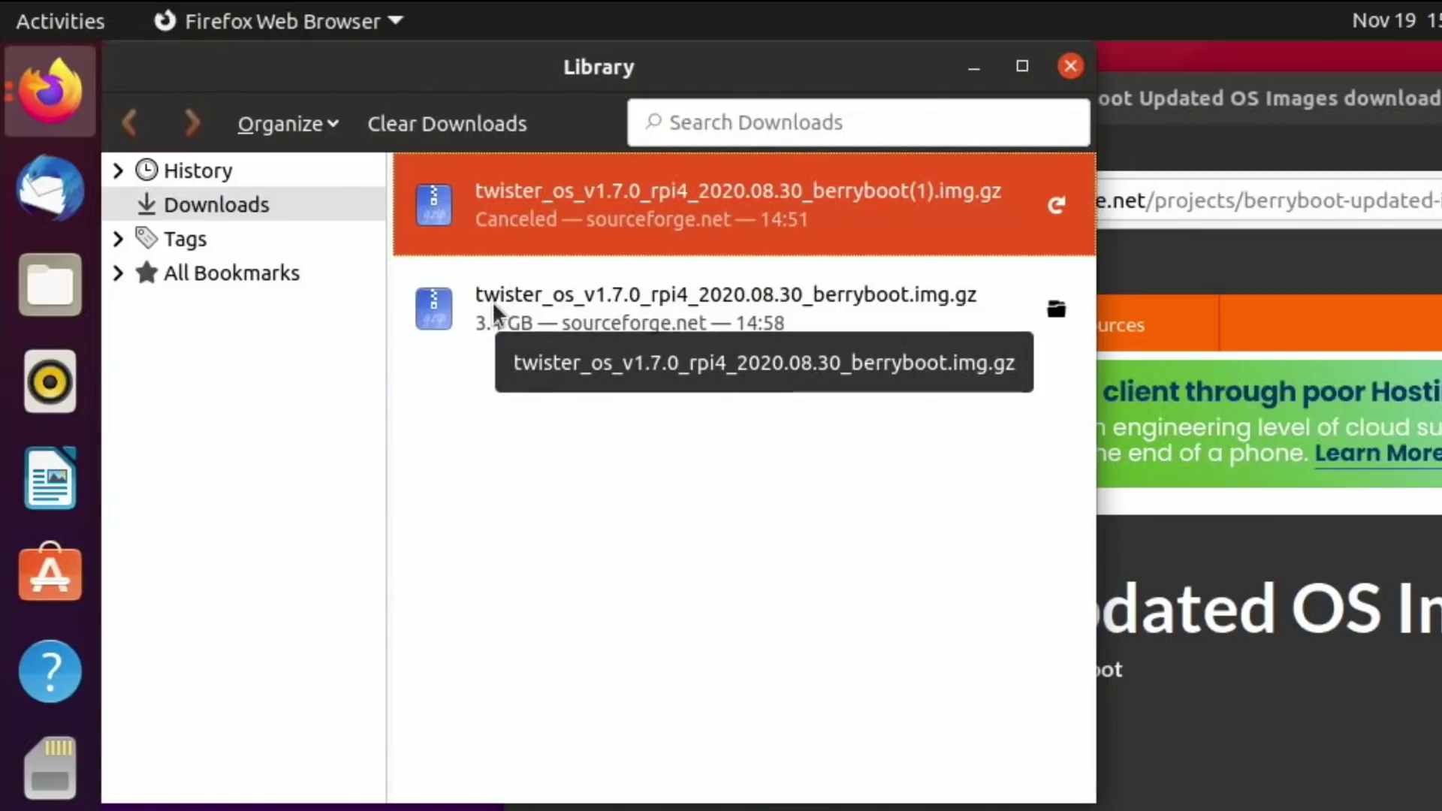
Open the Downloads folder and extract twister_os_v1.7.0_rpi4_2020.08.30_berryboot.img from its .img.gz archive.
{"action": "right_click", "coordinate": [492, 301]}
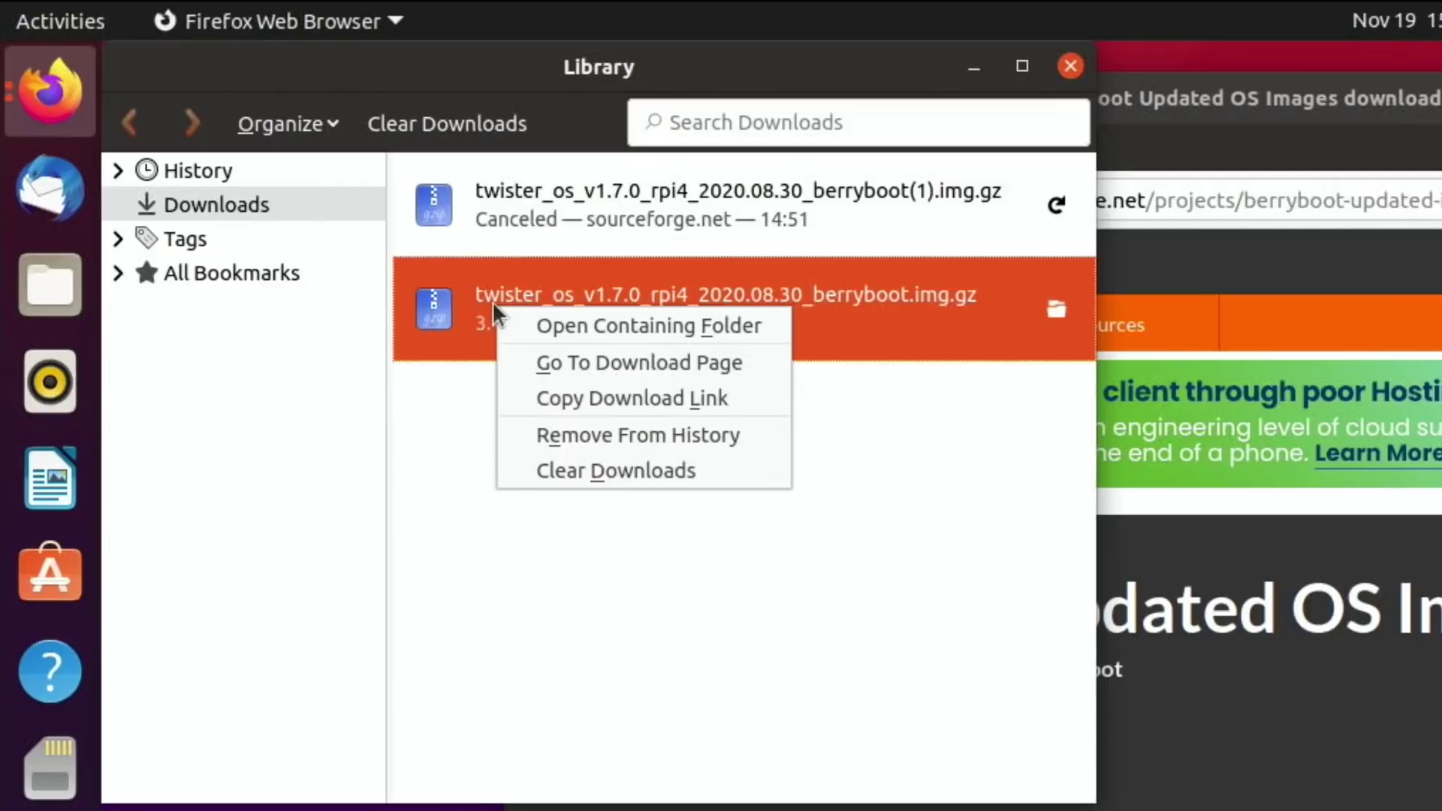
{"action": "left_click", "coordinate": [570, 327]}
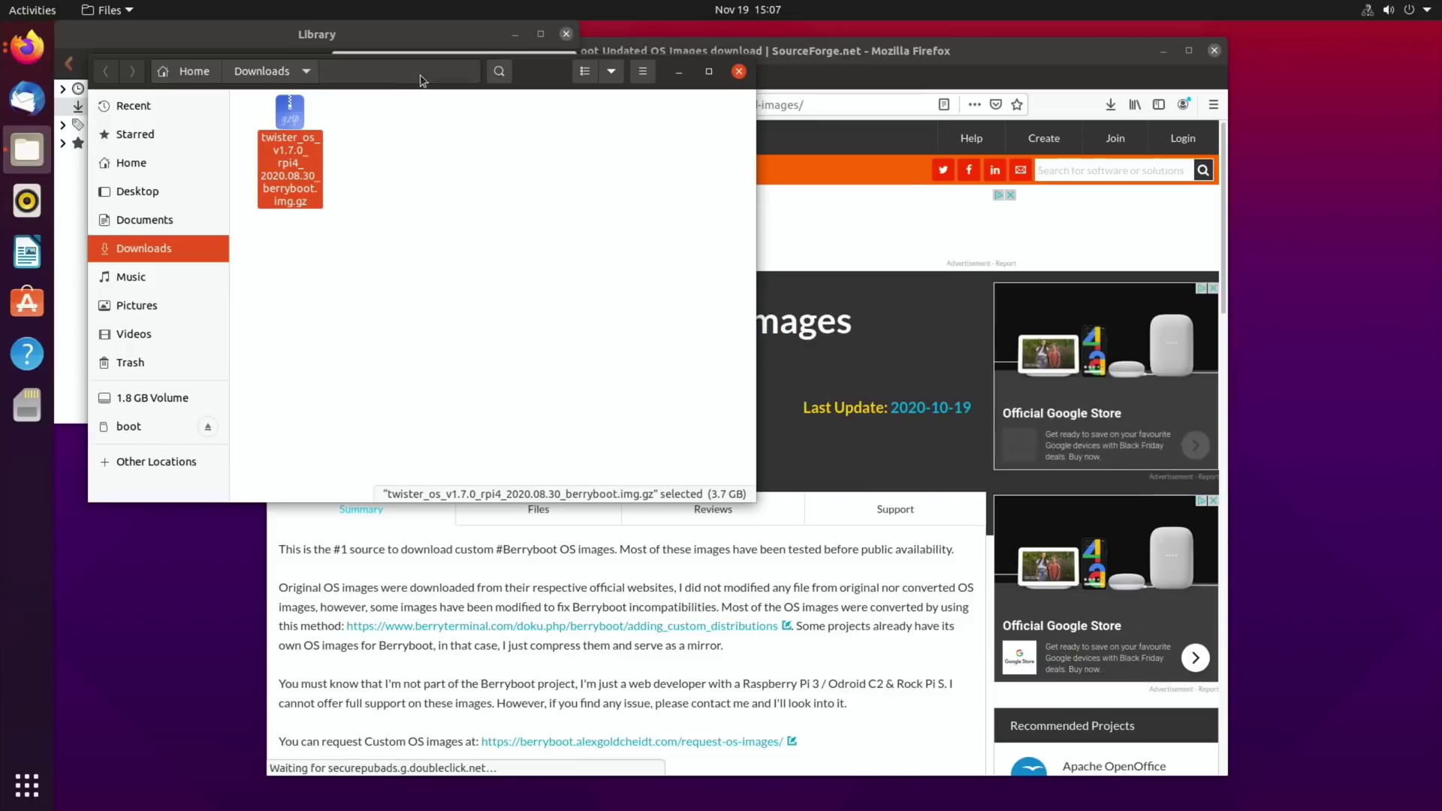
{"action": "left_click_drag", "start_coordinate": [421, 79], "coordinate": [655, 261]}
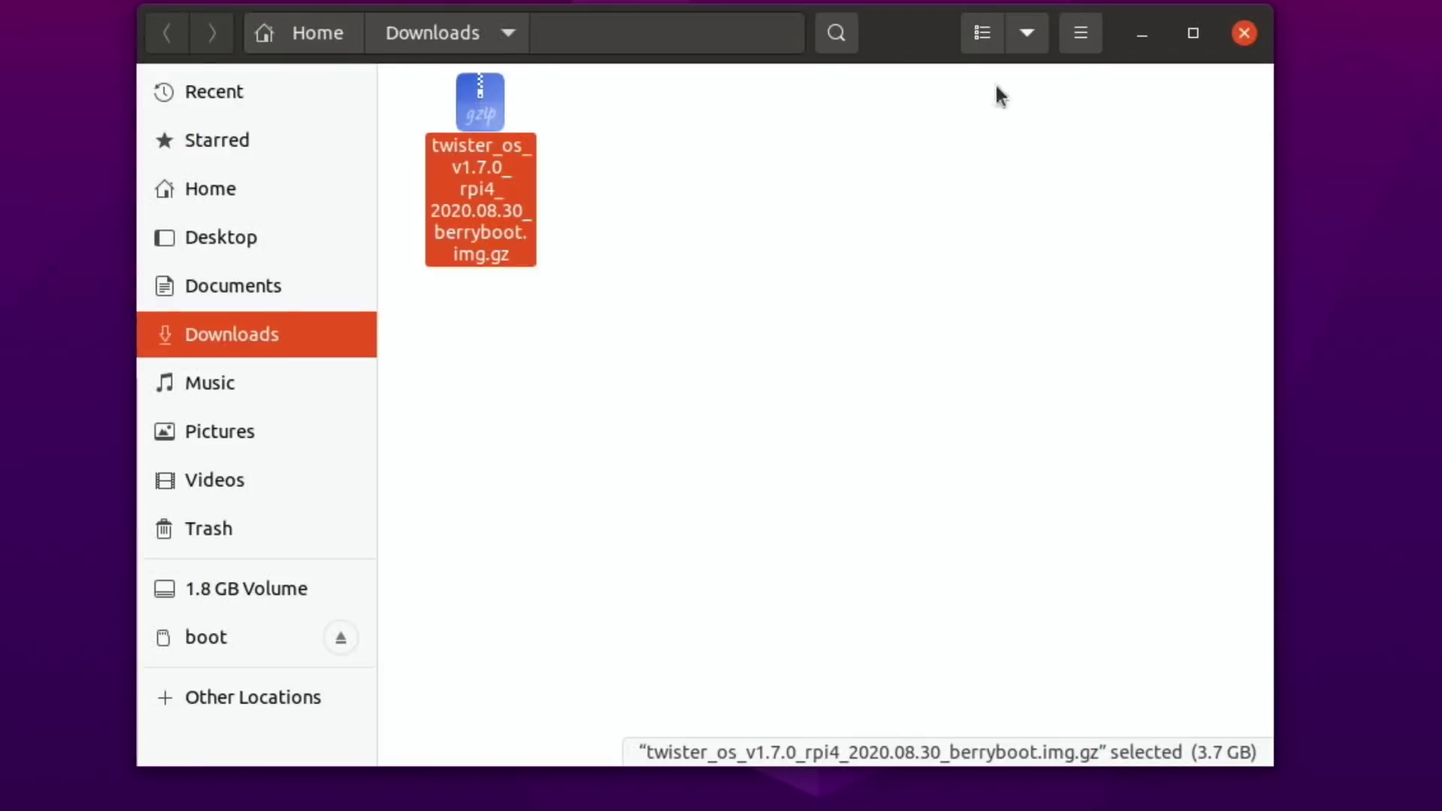
{"action": "right_click", "coordinate": [473, 94]}
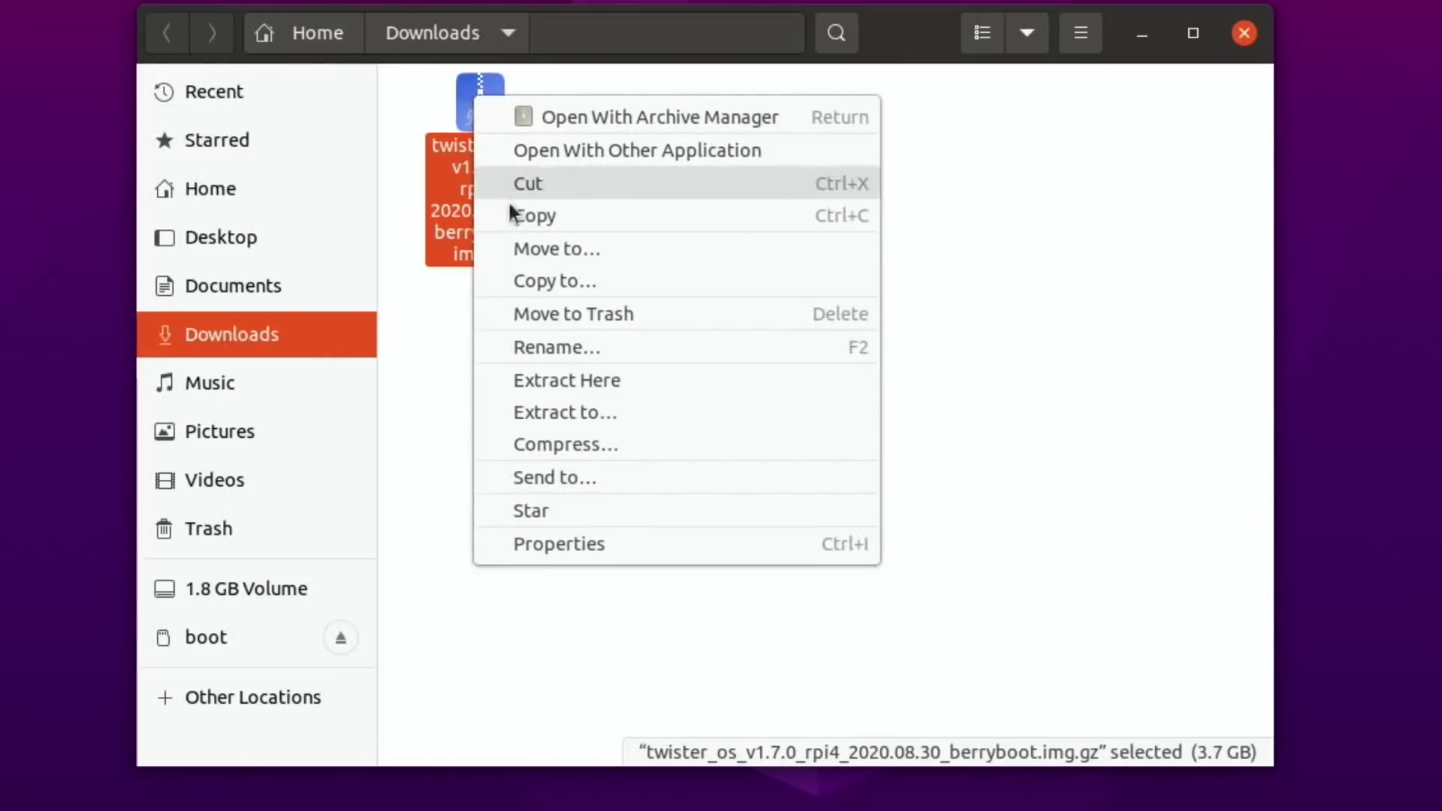
{"action": "left_click", "coordinate": [541, 380]}
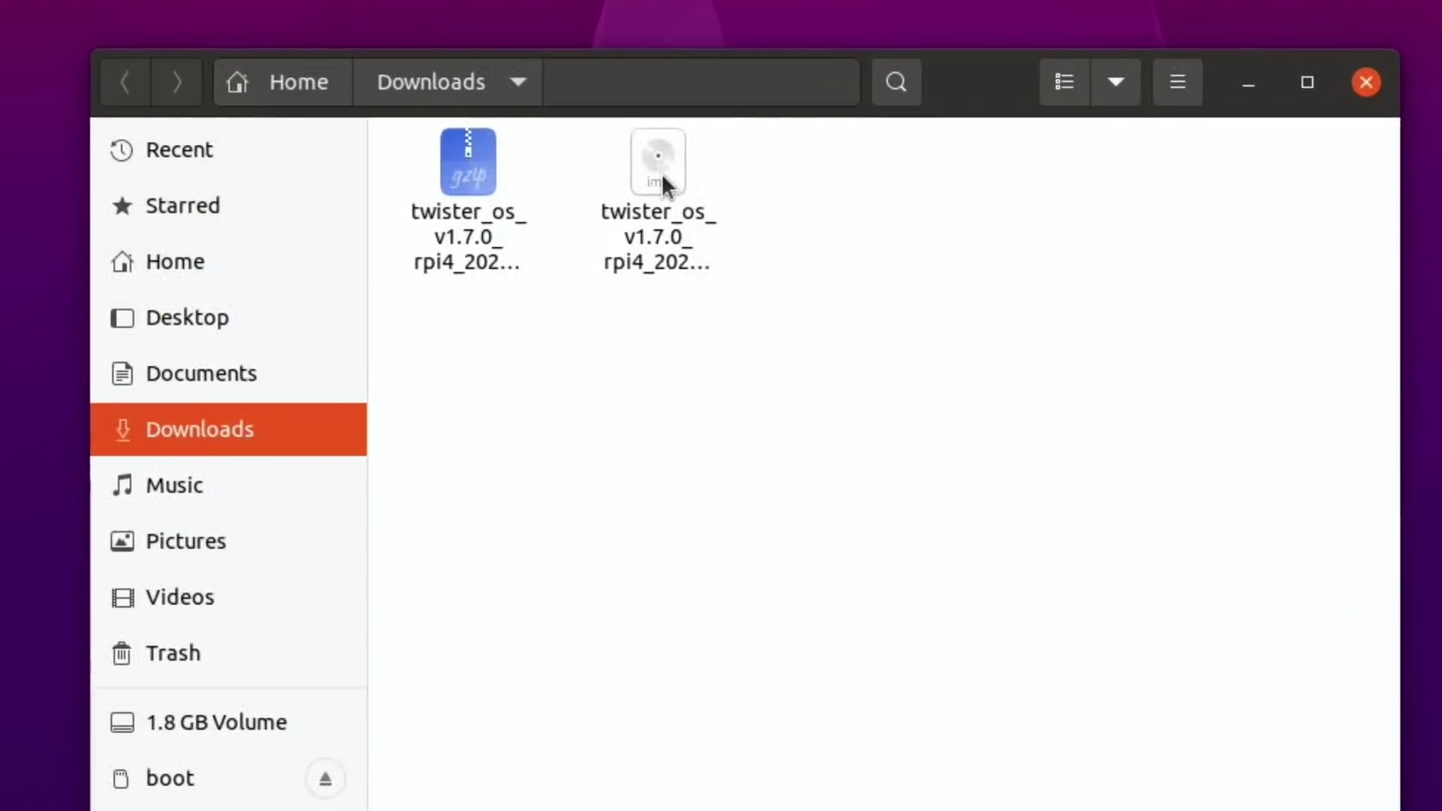
{"action": "left_click", "coordinate": [661, 172]}
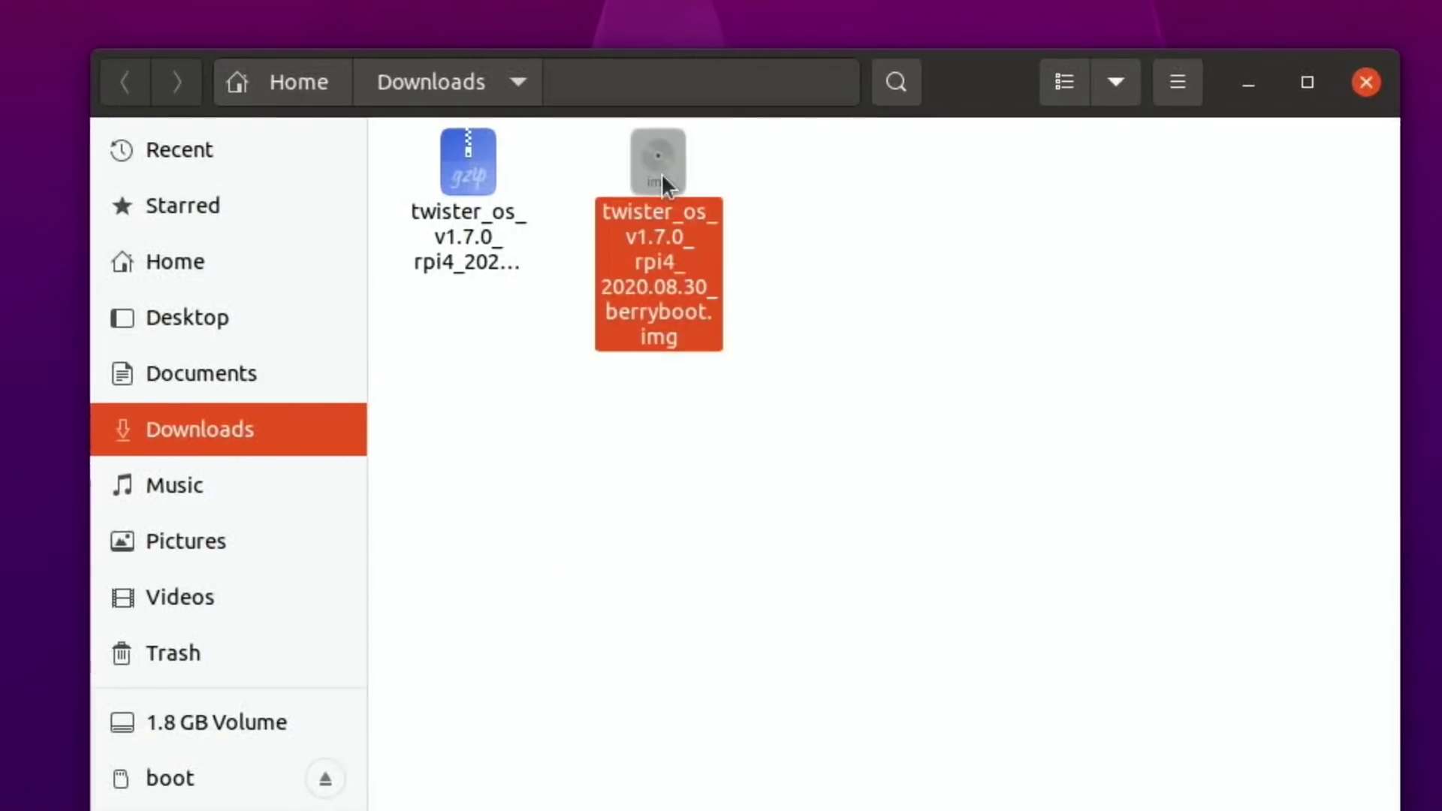
{"action": "right_click", "coordinate": [660, 173]}
Check the 3.9 GB image's properties, copy it onto the 128 USB drive, and close Downloads.
{"action": "left_click", "coordinate": [749, 620]}
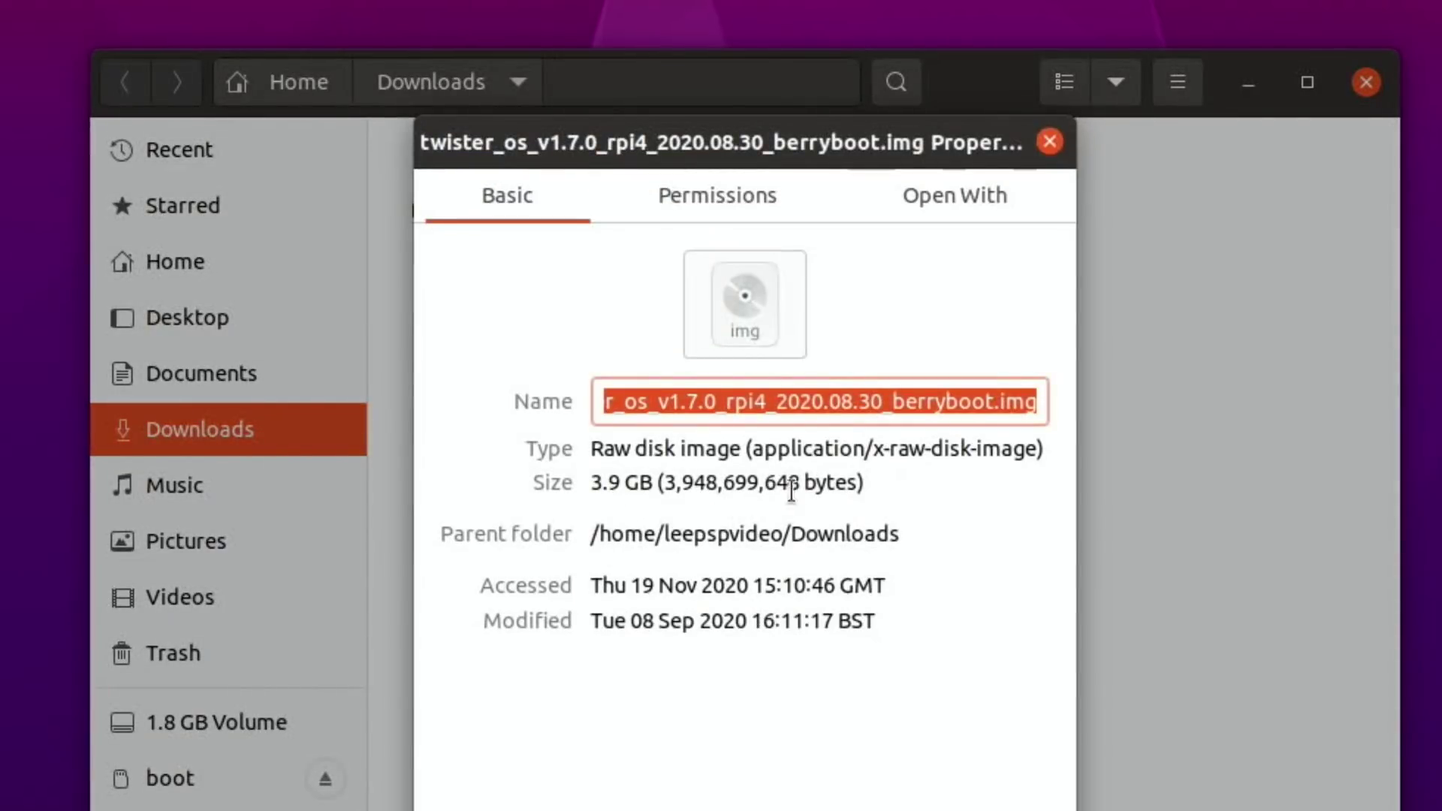
{"action": "left_click", "coordinate": [1048, 142]}
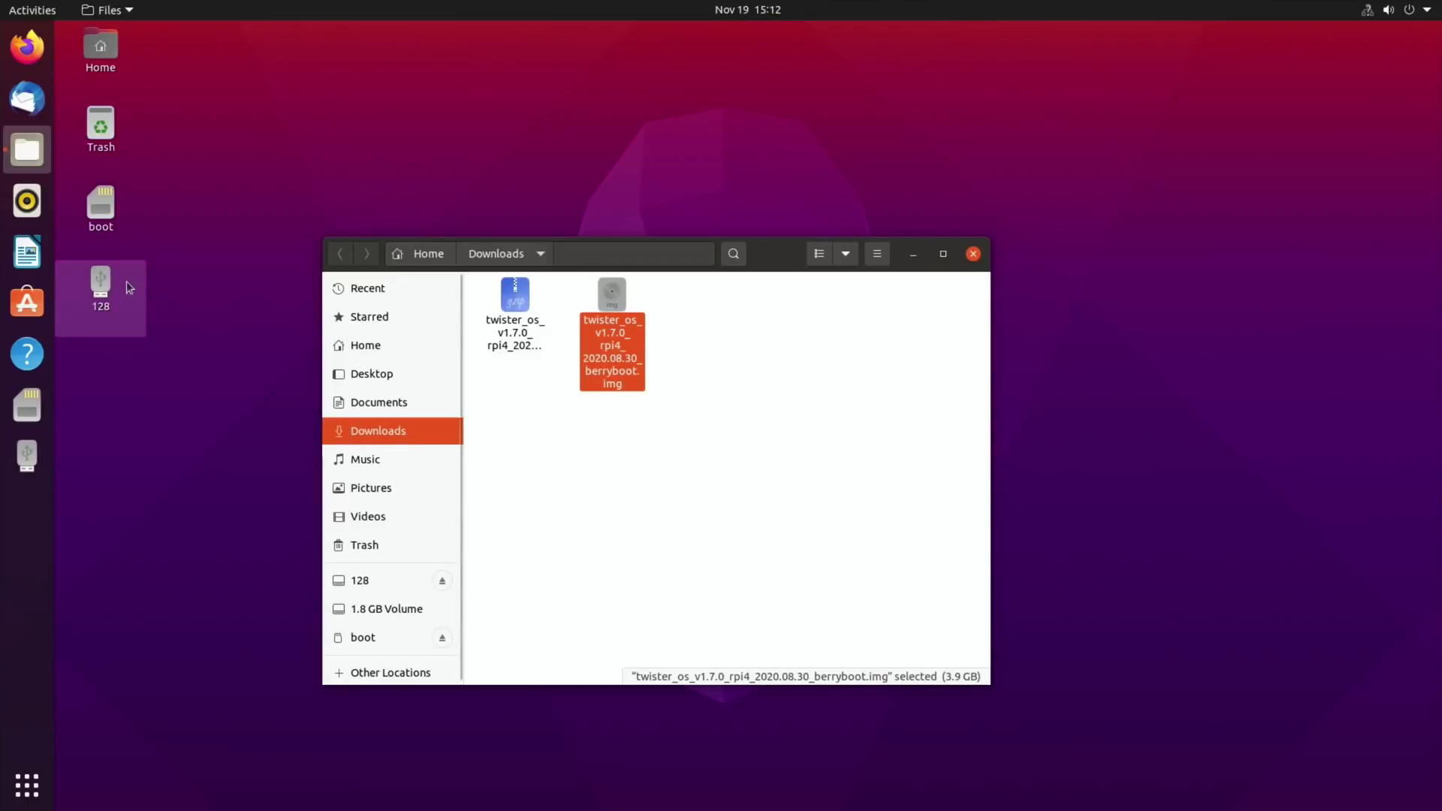
{"action": "double_click", "coordinate": [106, 278]}
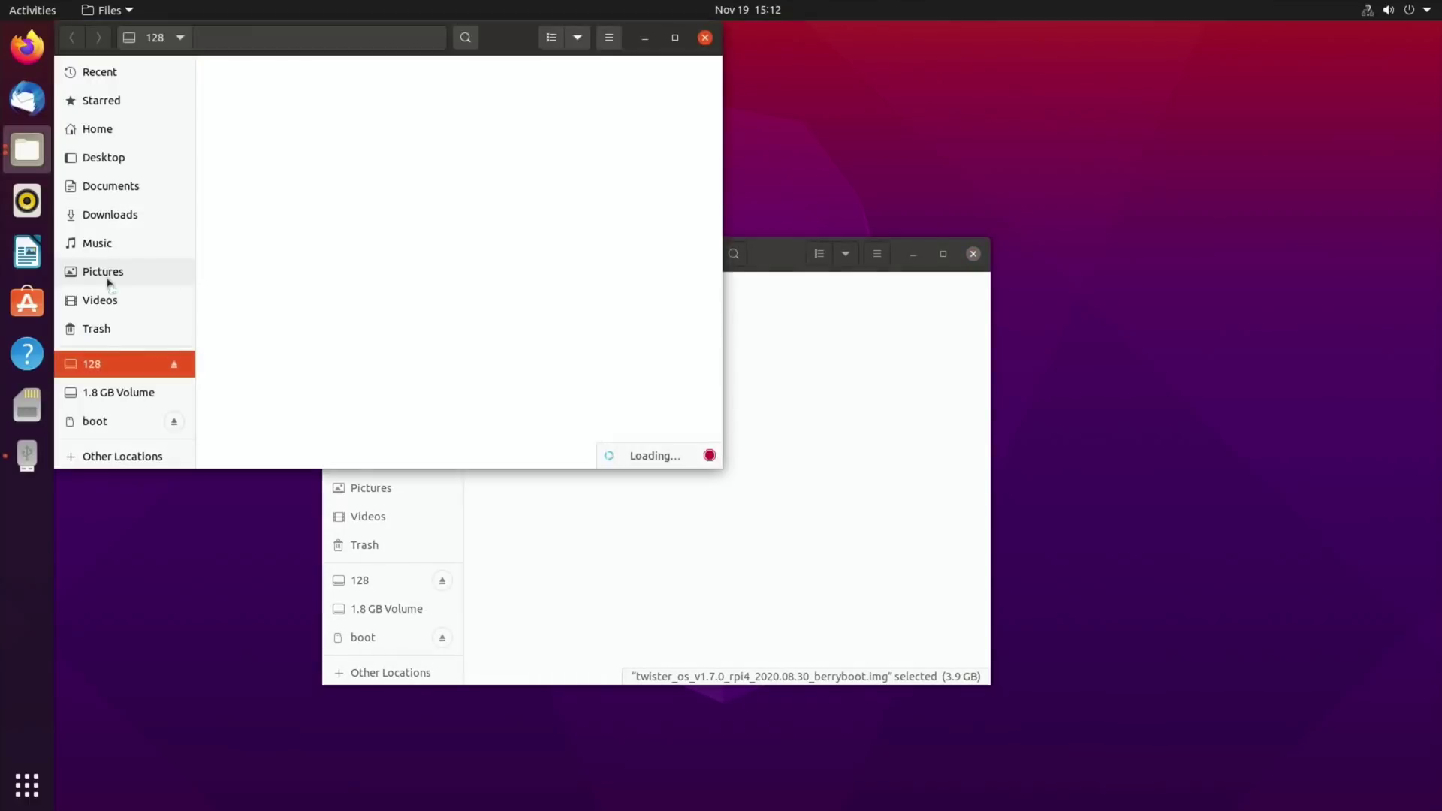
{"action": "left_click_drag", "start_coordinate": [496, 52], "coordinate": [948, 474]}
{"action": "left_click_drag", "start_coordinate": [602, 308], "coordinate": [1042, 545]}
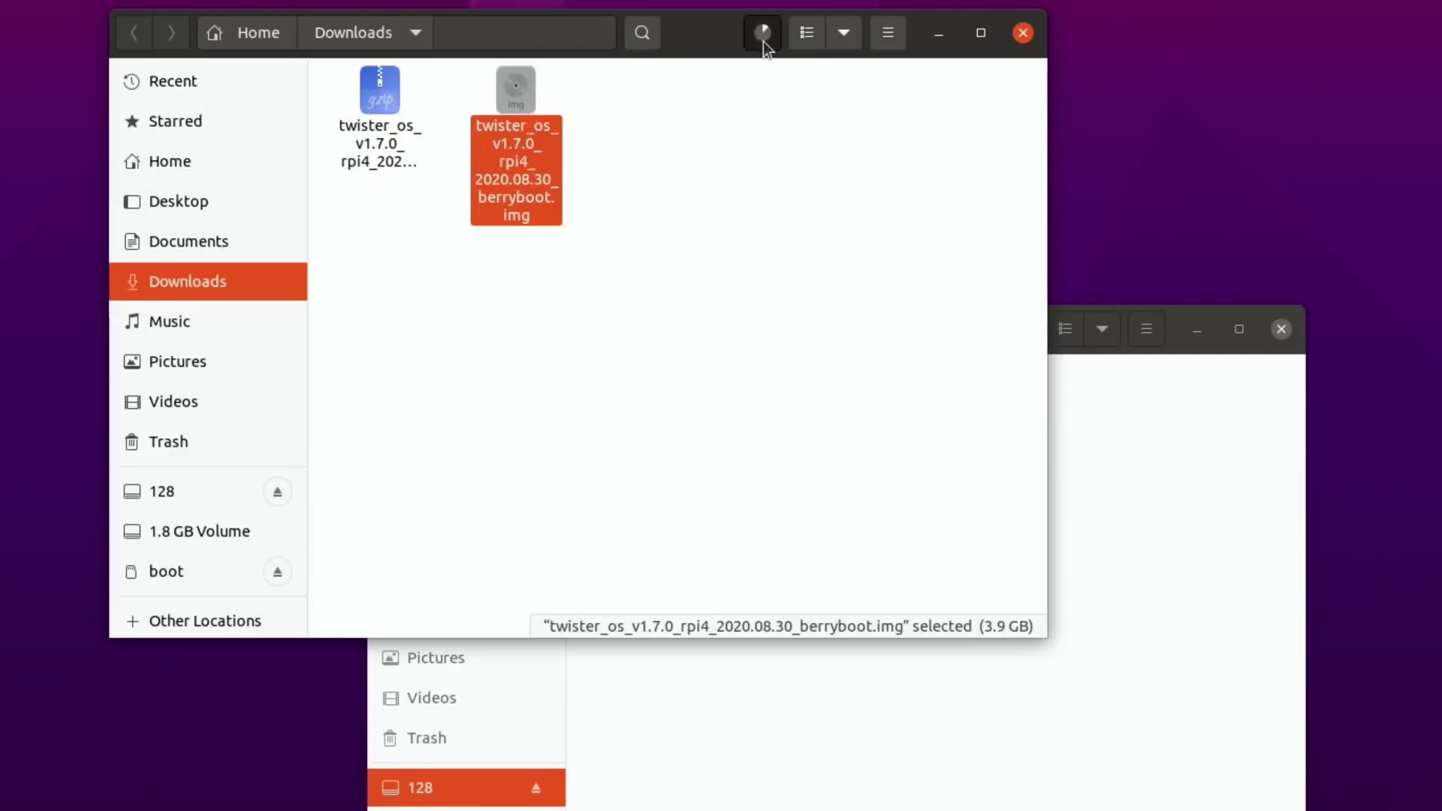
{"action": "left_click", "coordinate": [763, 33]}
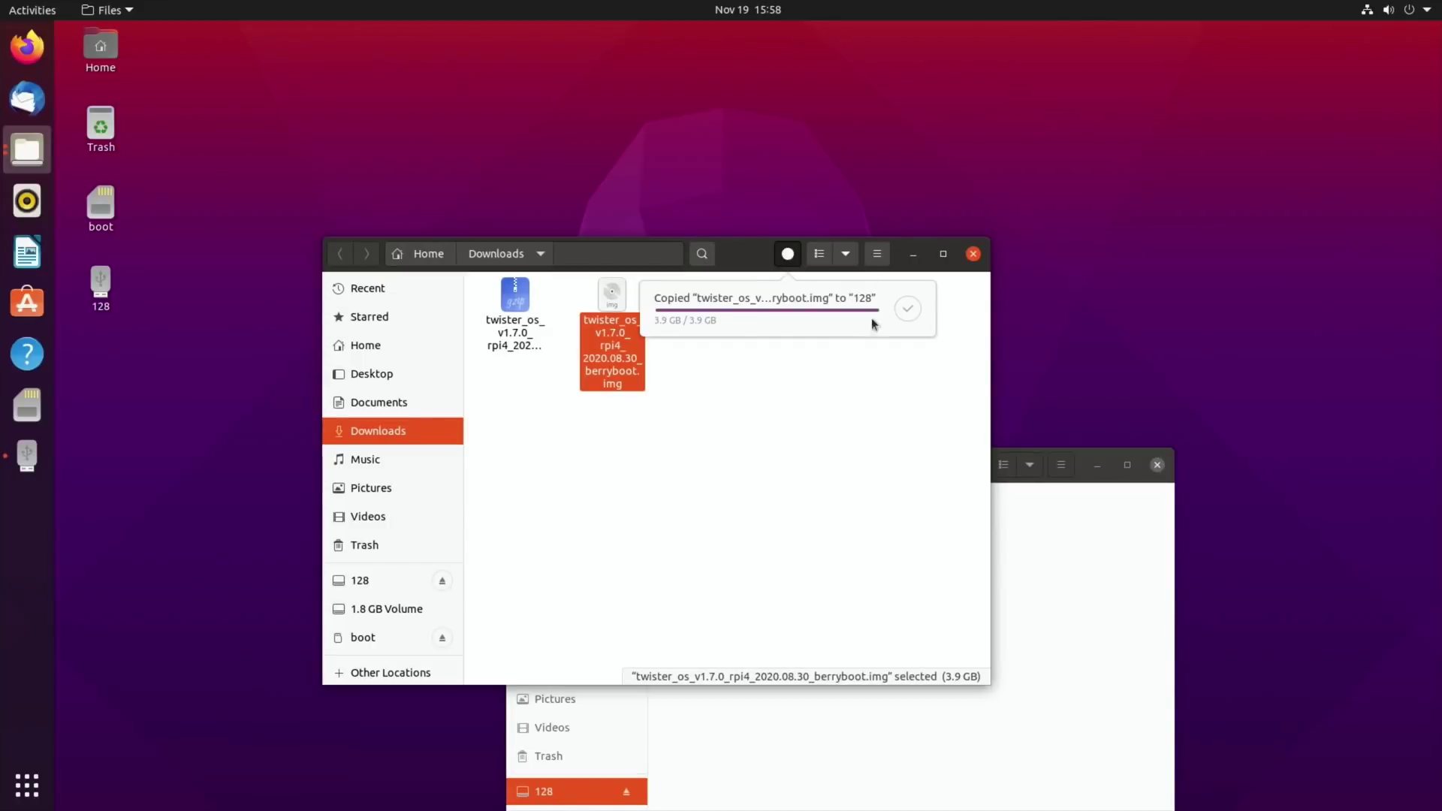
{"action": "left_click", "coordinate": [973, 254]}
{"action": "left_click_drag", "start_coordinate": [919, 471], "coordinate": [657, 238]}
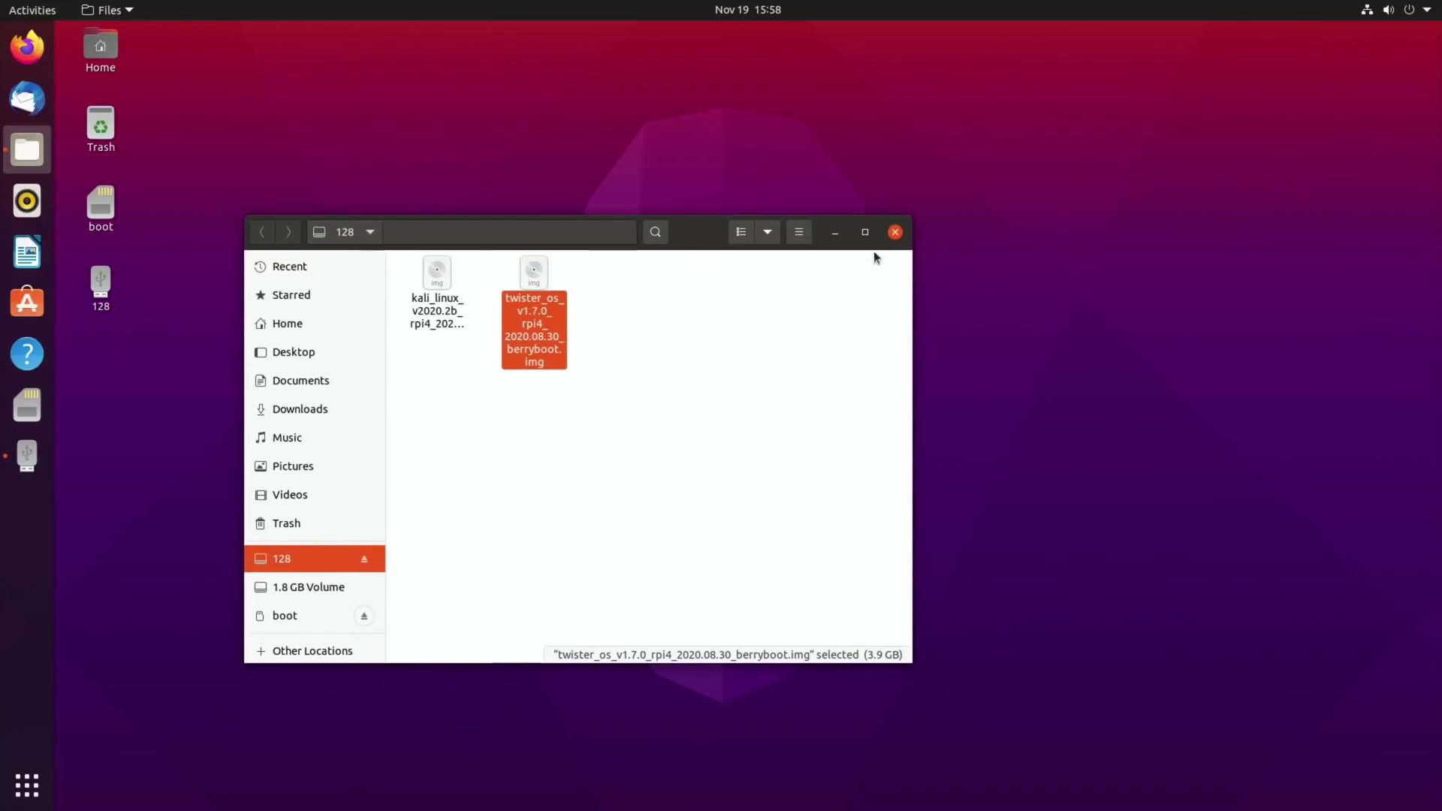
Close the 128 drive window, restart Ubuntu, and enter BerryBoot's Edit menu.
{"action": "left_click", "coordinate": [894, 232]}
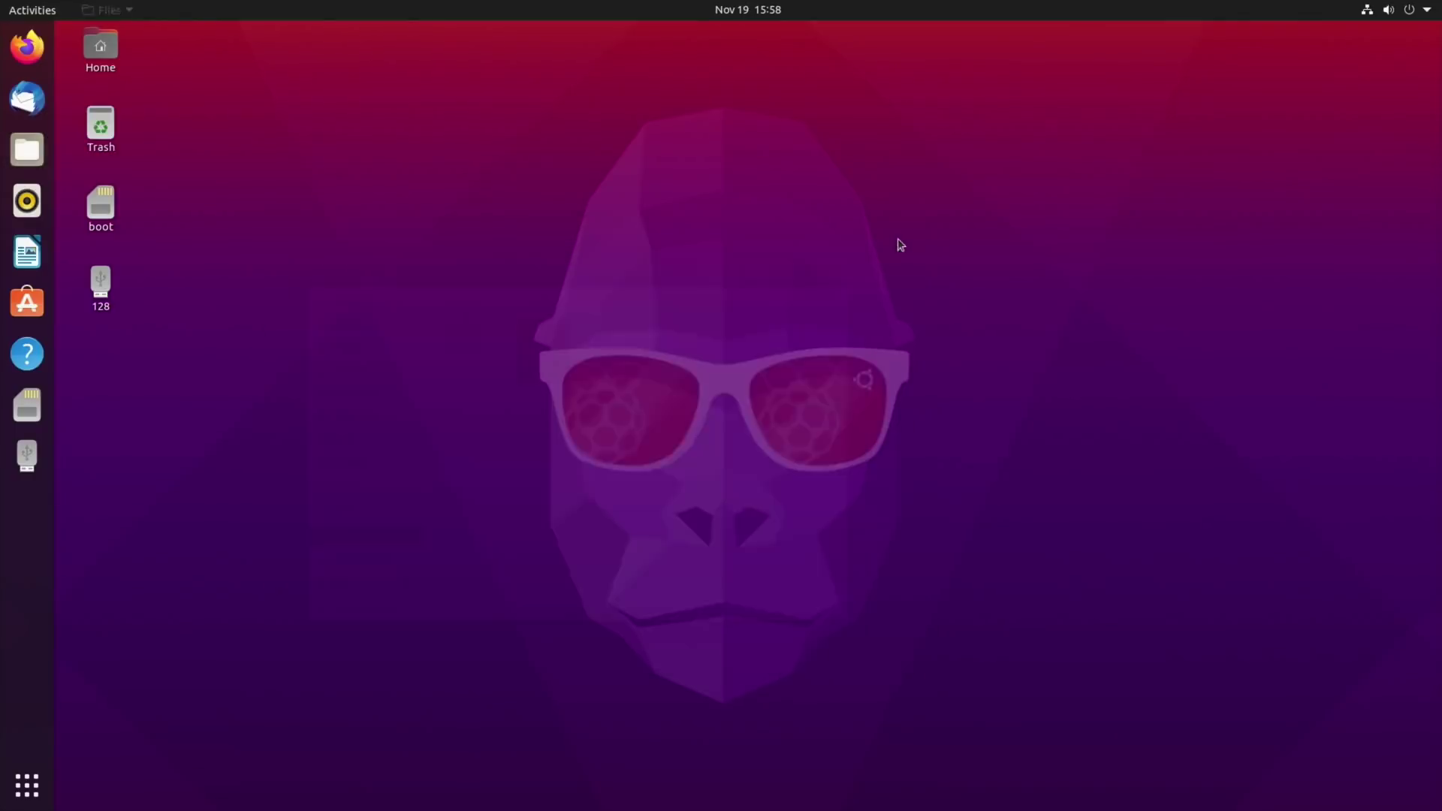
{"action": "left_click", "coordinate": [1407, 12]}
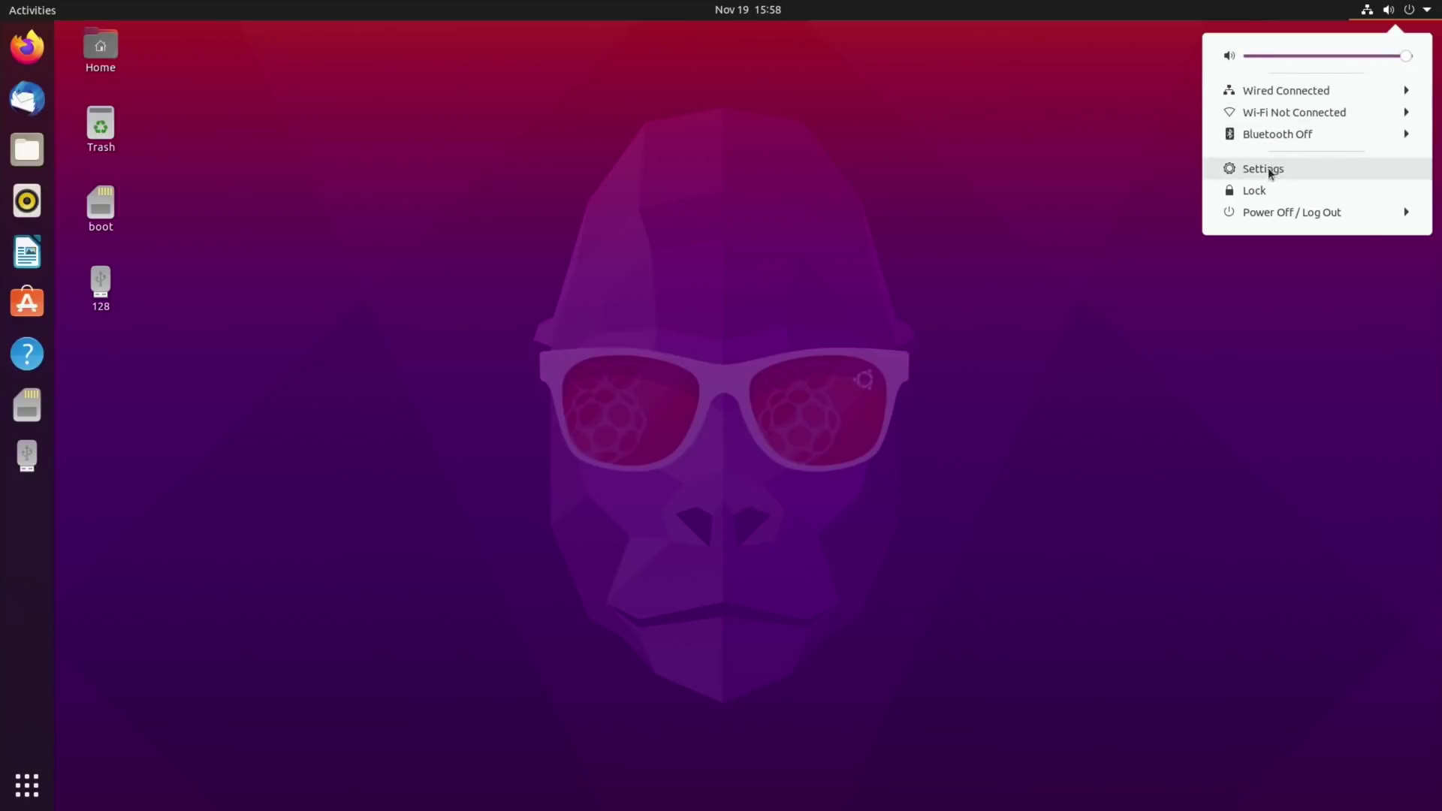
{"action": "left_click", "coordinate": [1267, 213]}
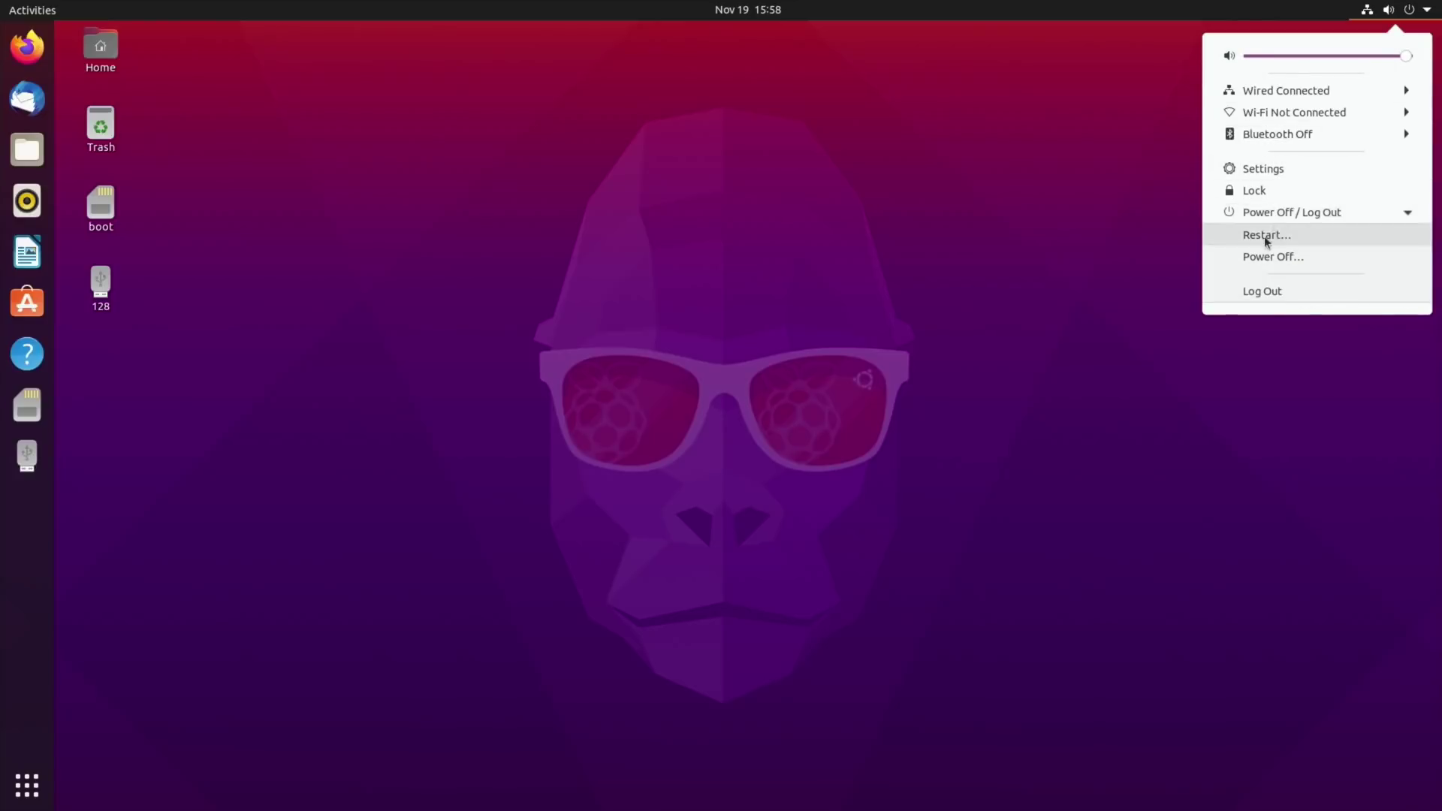
{"action": "left_click", "coordinate": [1266, 236]}
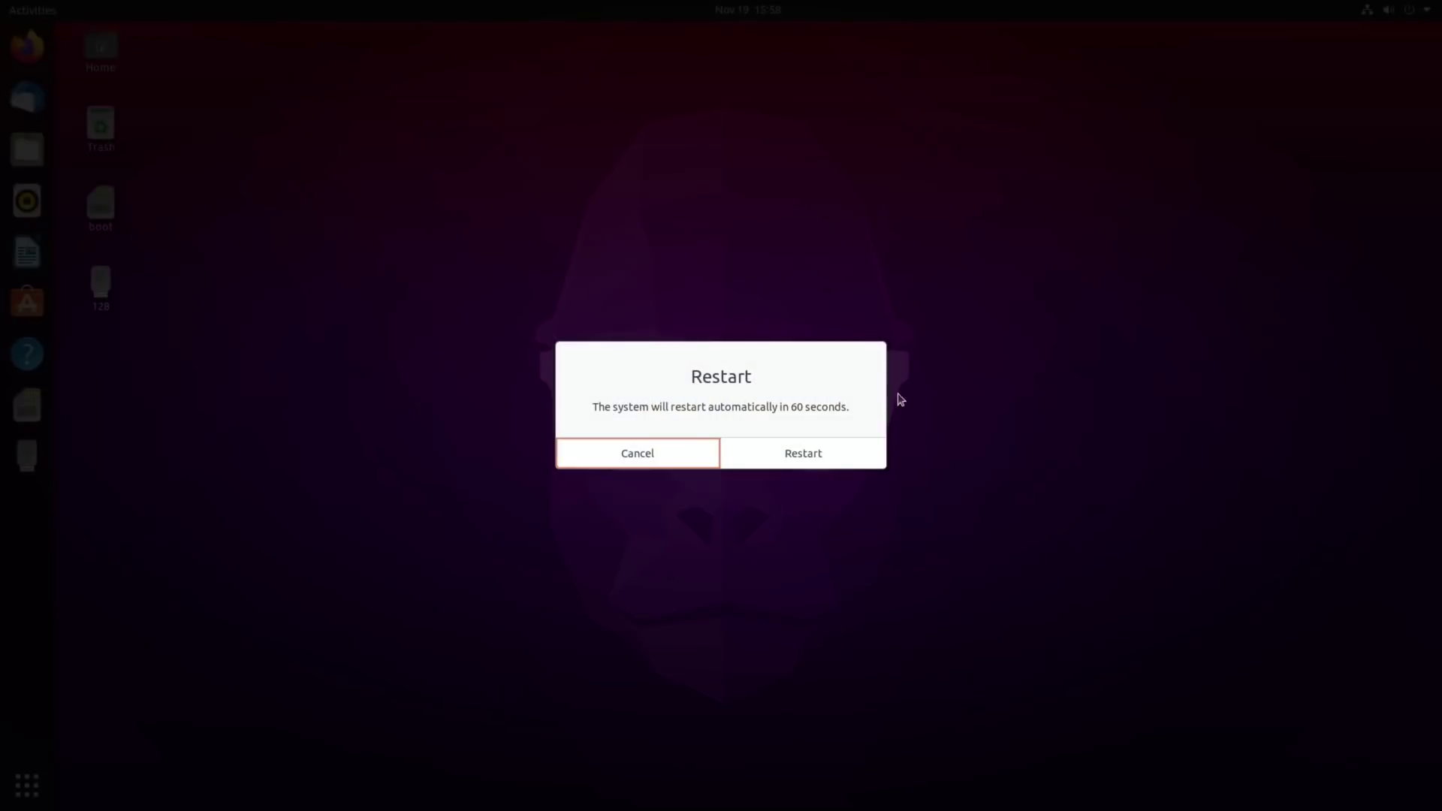
{"action": "left_click", "coordinate": [812, 453]}
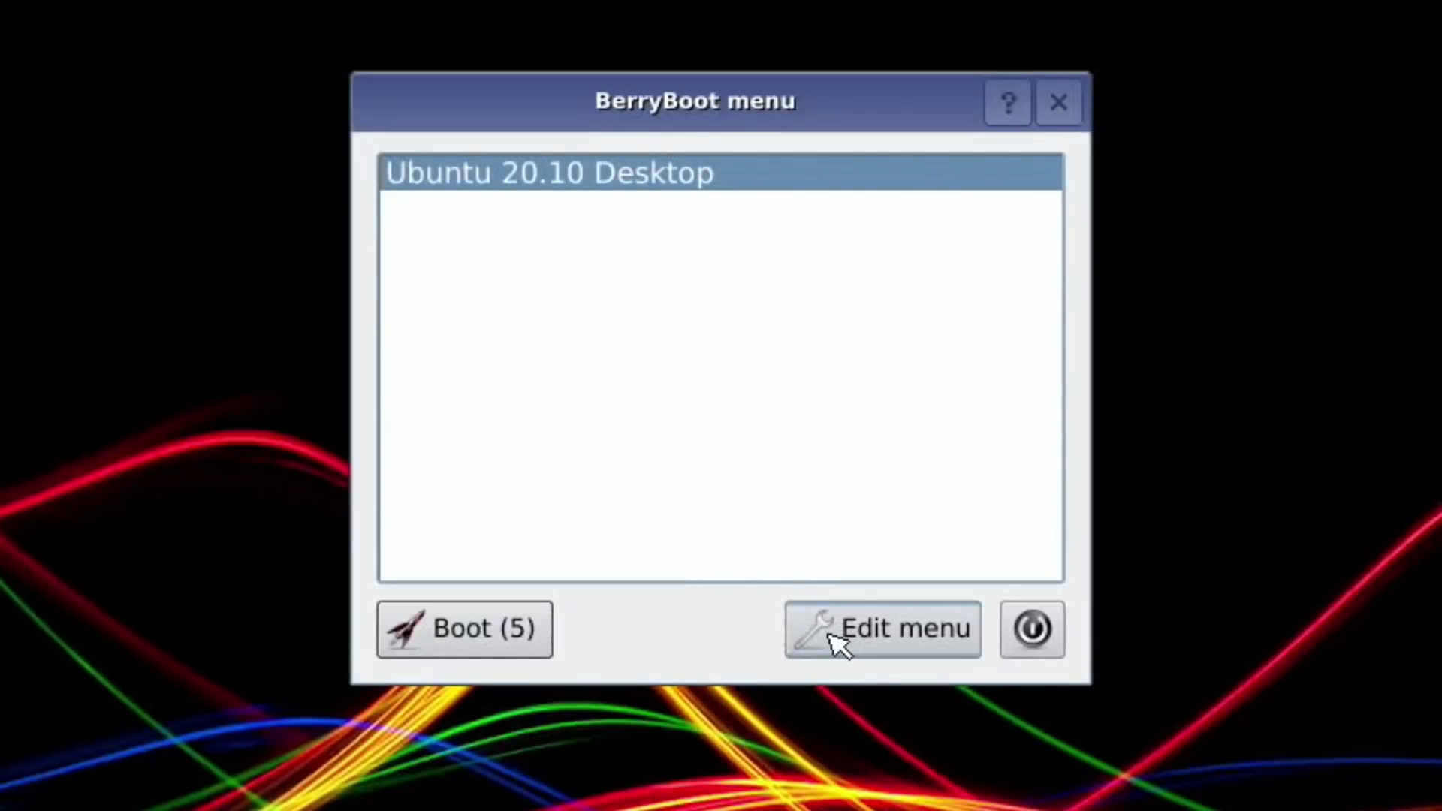
{"action": "left_click", "coordinate": [833, 637]}
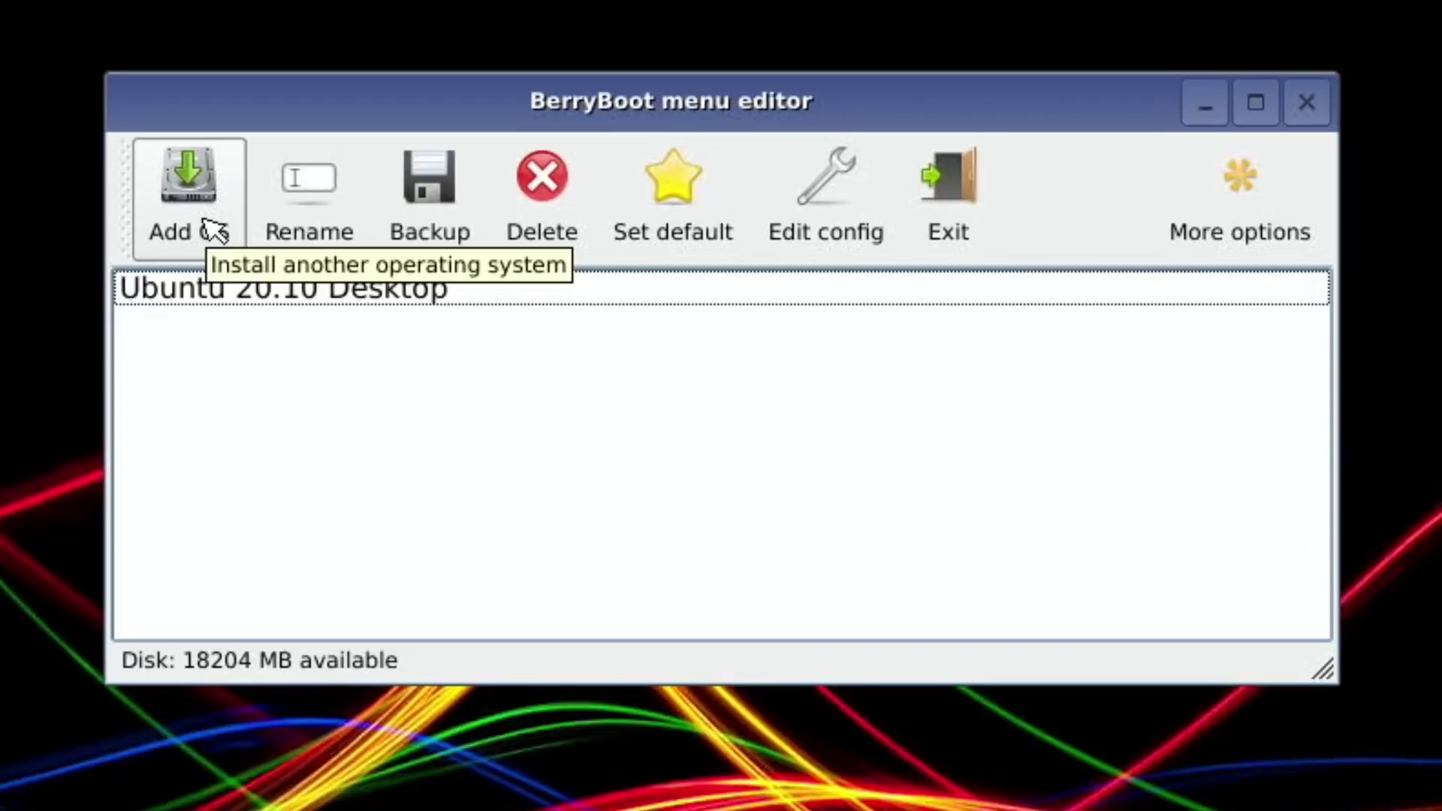
Add twister_os_v1.7.0_rpi4_2020.08.30_berryboot.img to BerryBoot via Copy OS from USB stick.
{"action": "left_click", "coordinate": [212, 228]}
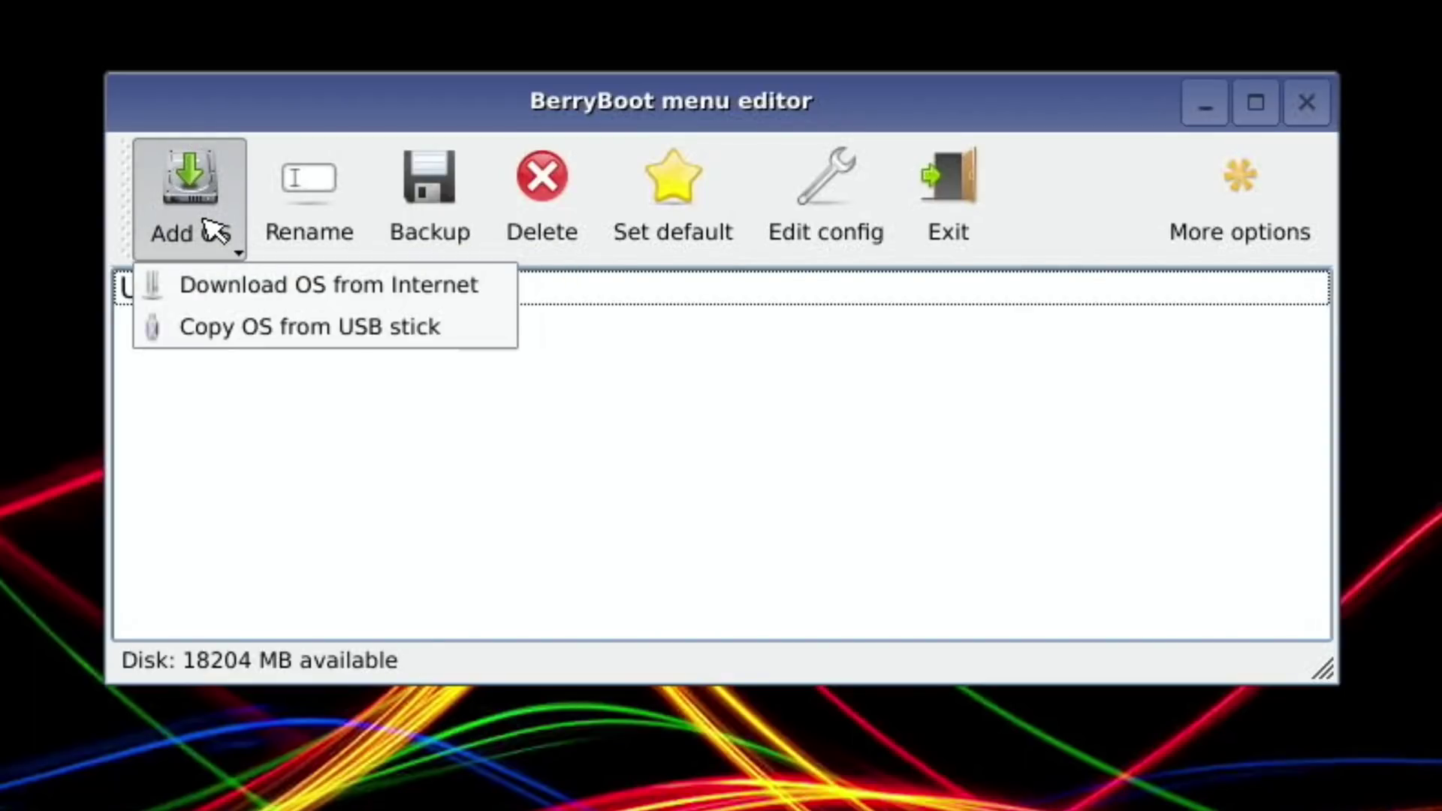
{"action": "left_click", "coordinate": [218, 338]}
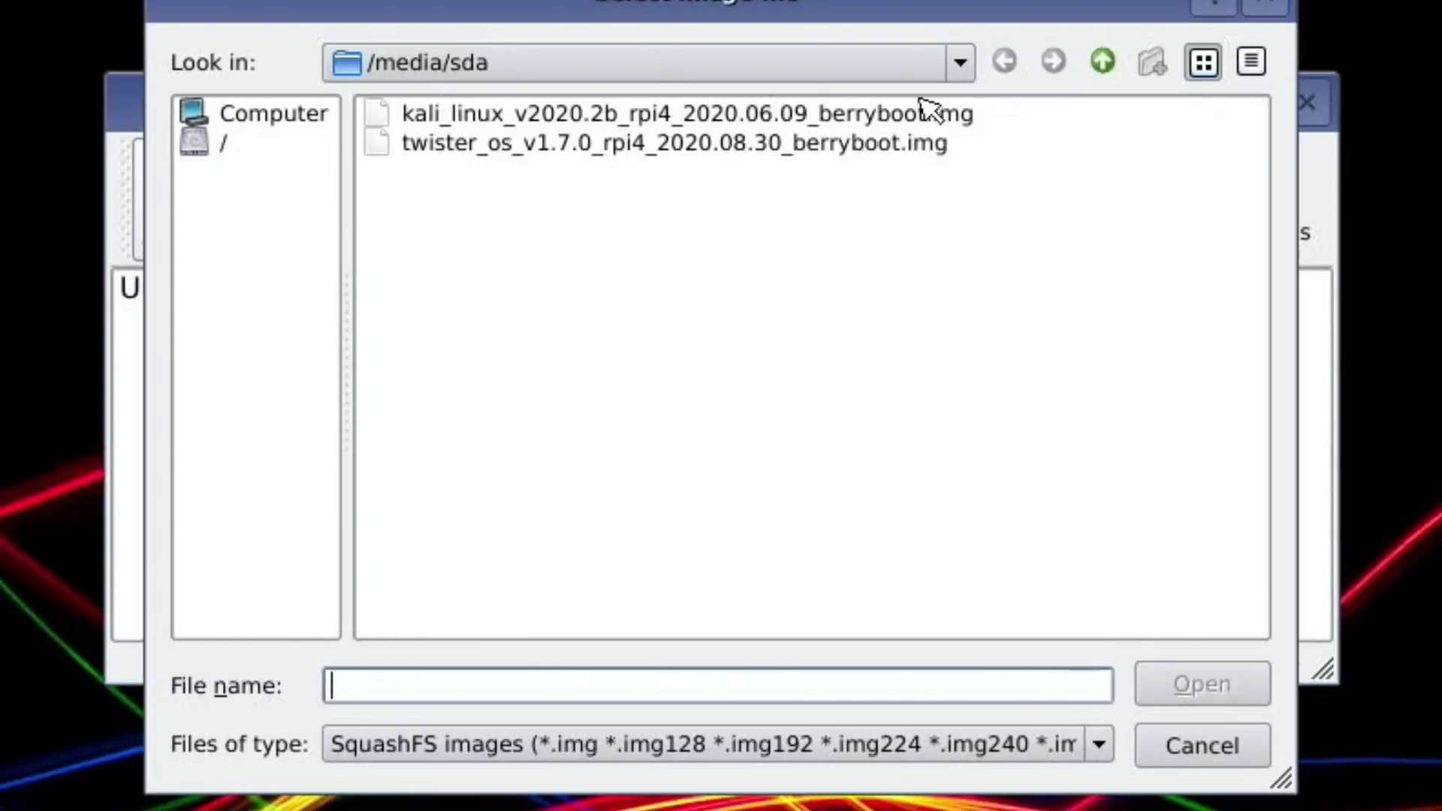
{"action": "left_click", "coordinate": [477, 145]}
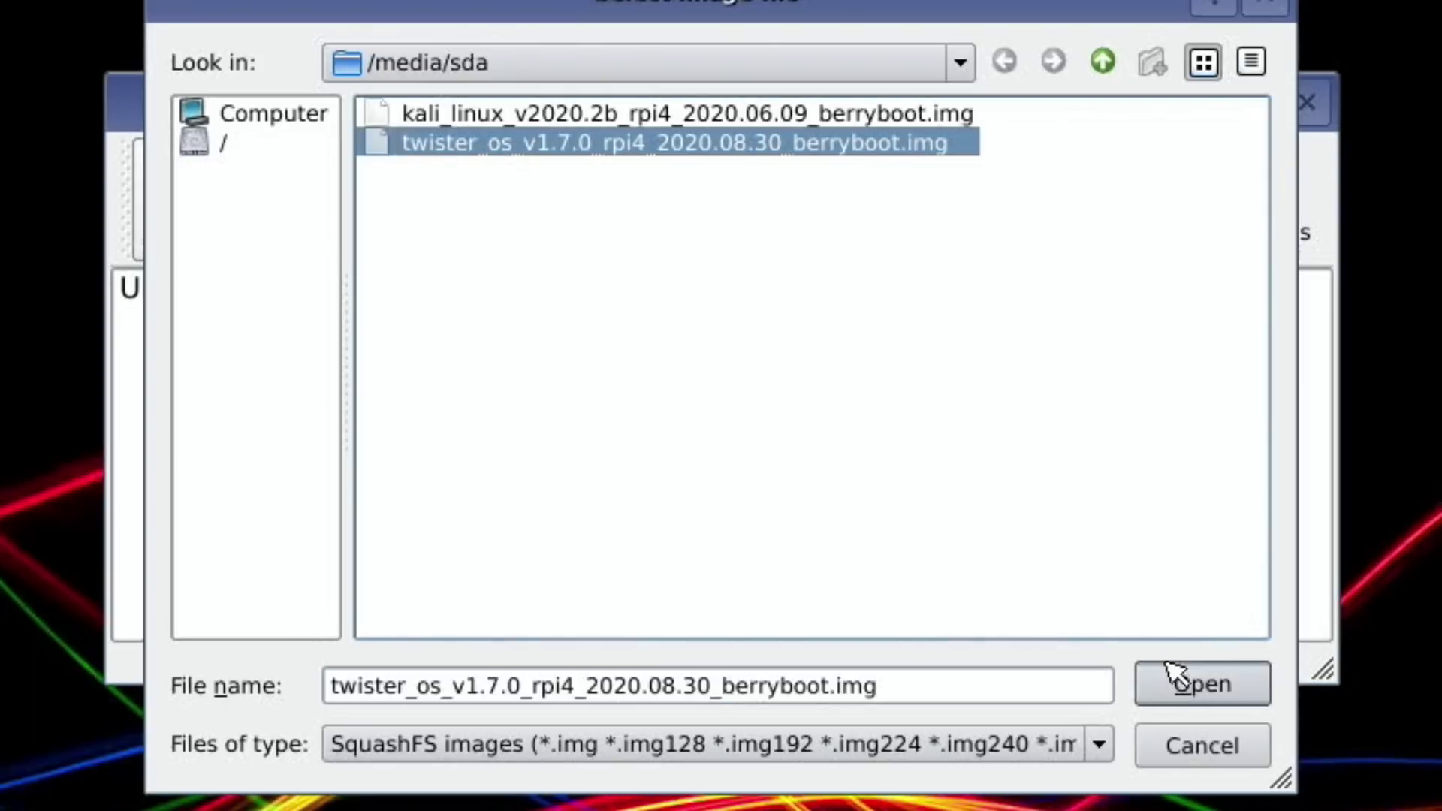
{"action": "left_click", "coordinate": [1191, 683]}
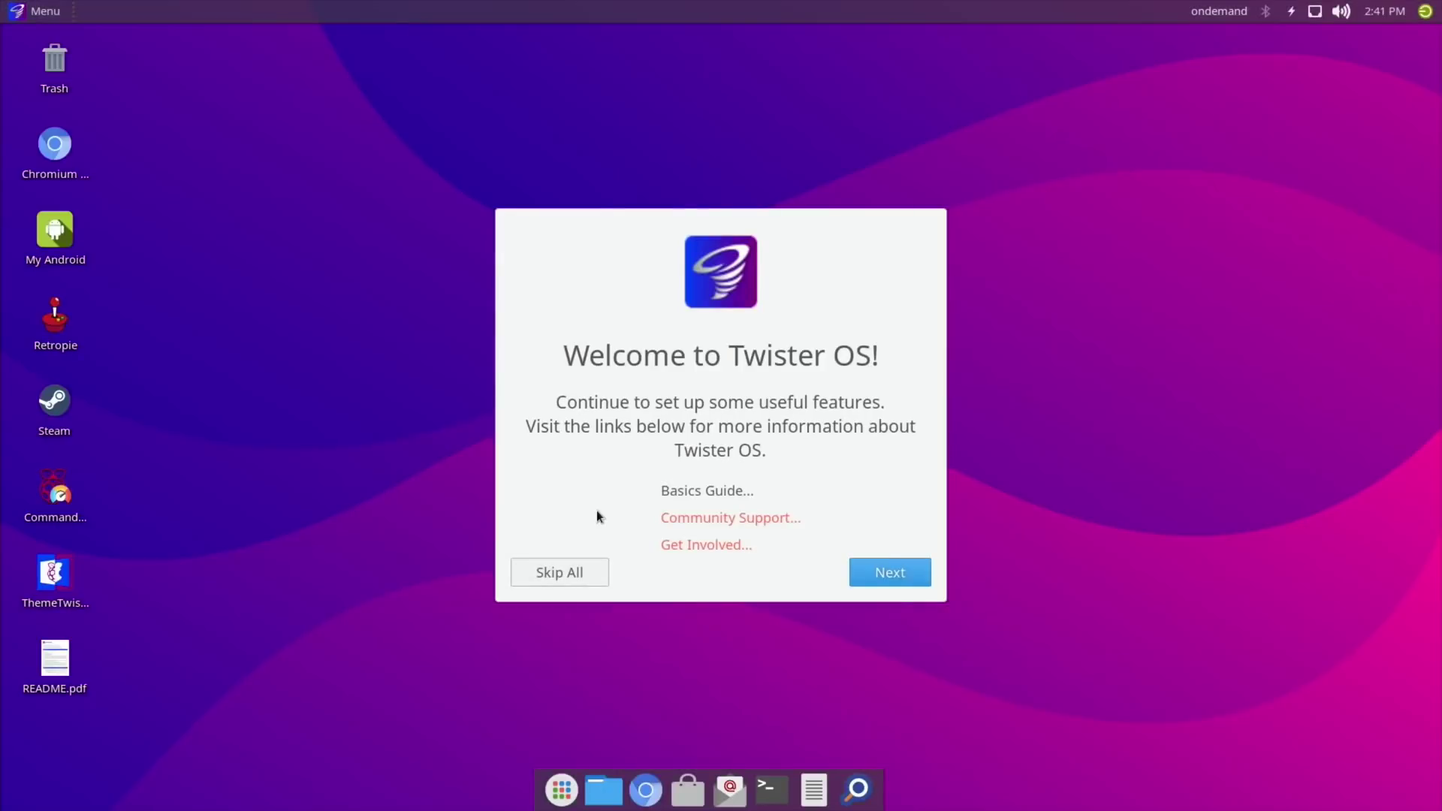
Skip the Twister OS welcome setup and apply the RaspbianX theme in ThemeTwister.
{"action": "left_click", "coordinate": [559, 573]}
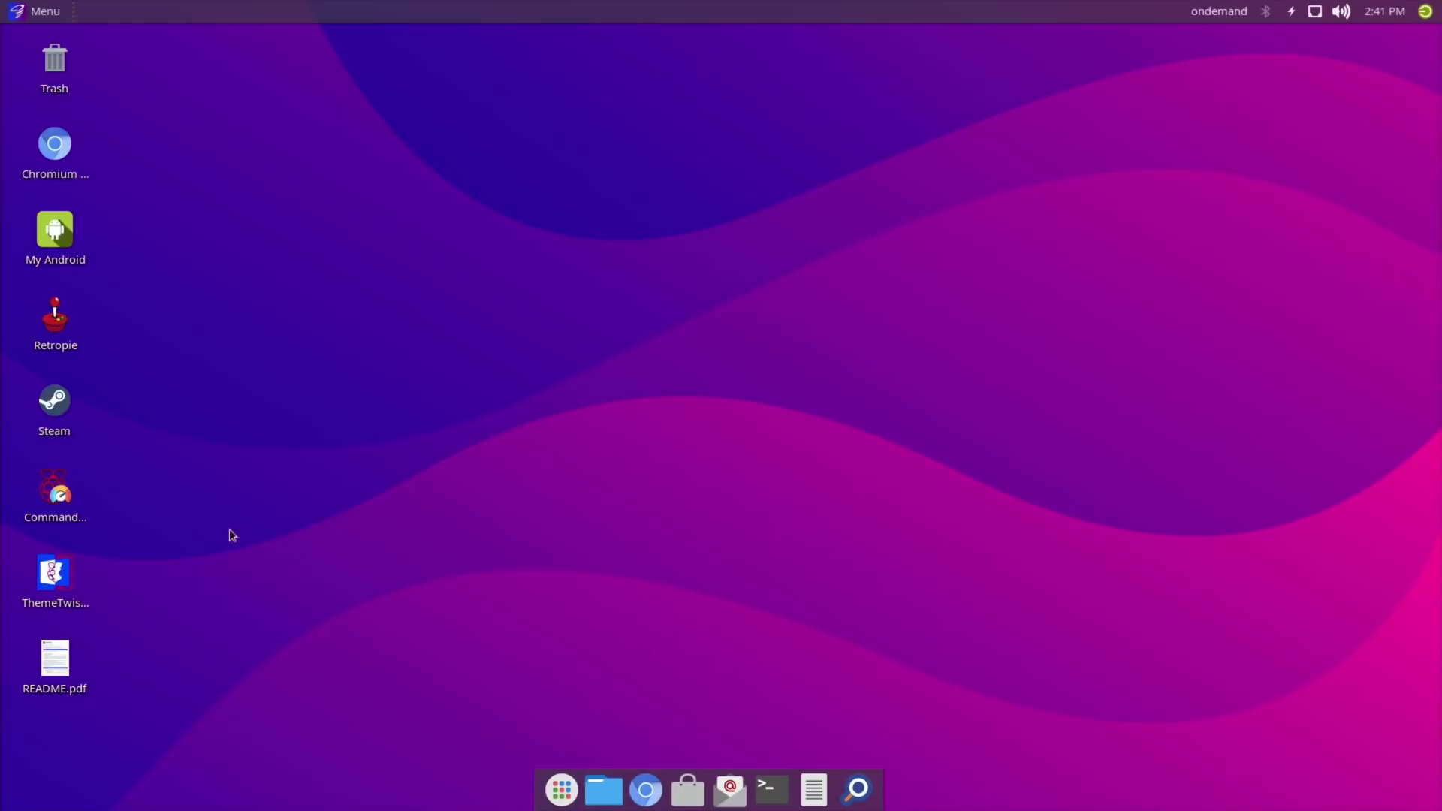
{"action": "double_click", "coordinate": [56, 584]}
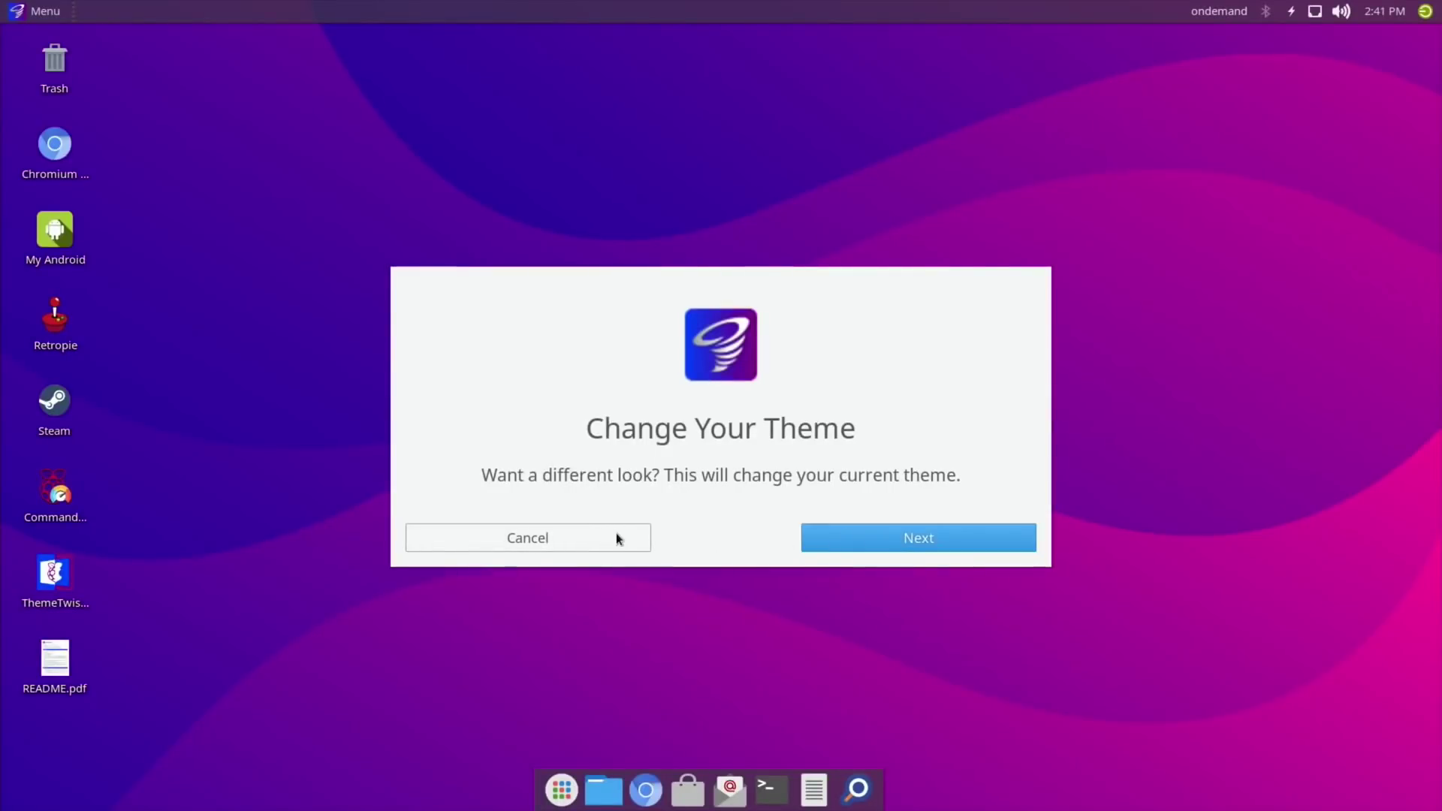
{"action": "left_click", "coordinate": [841, 539]}
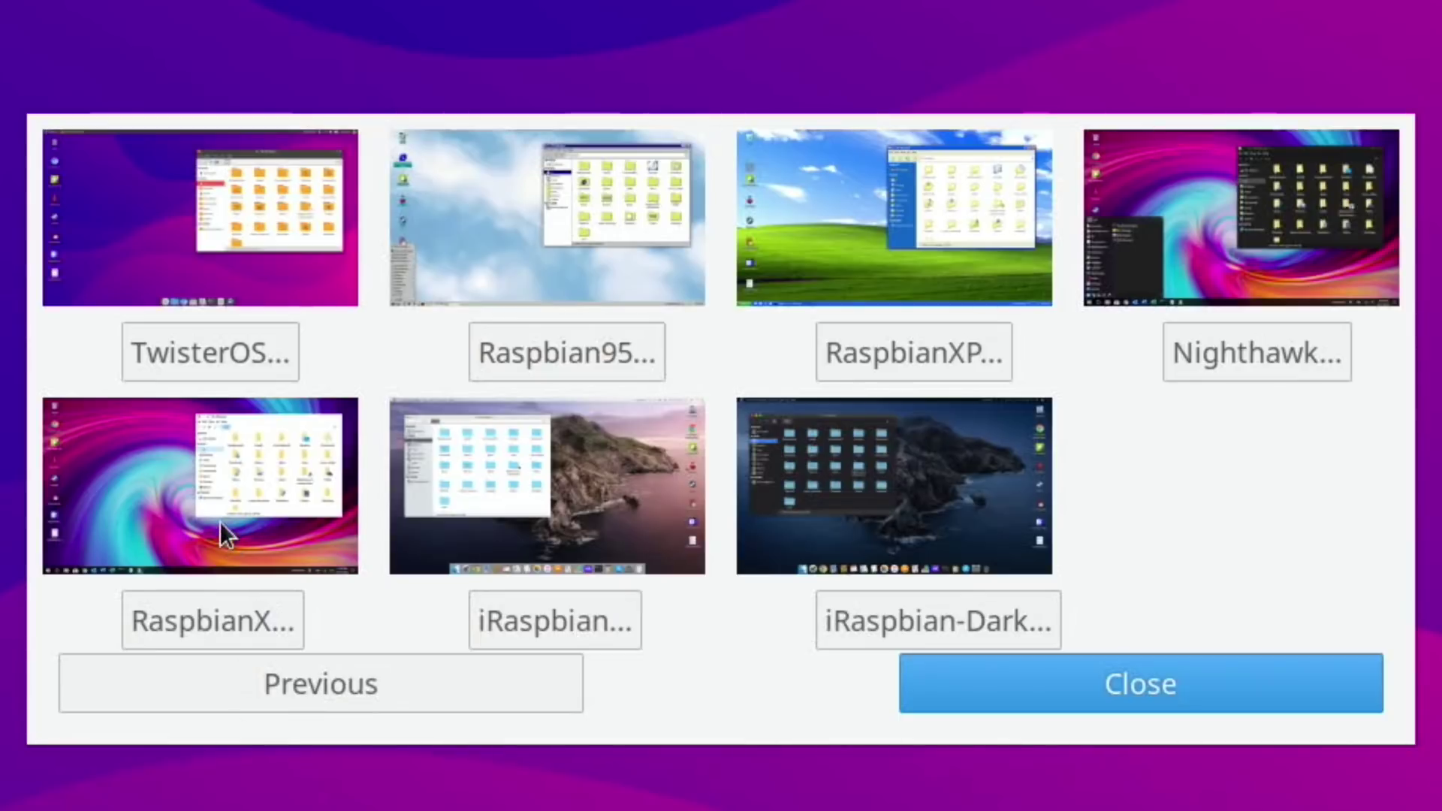
{"action": "left_click", "coordinate": [216, 623]}
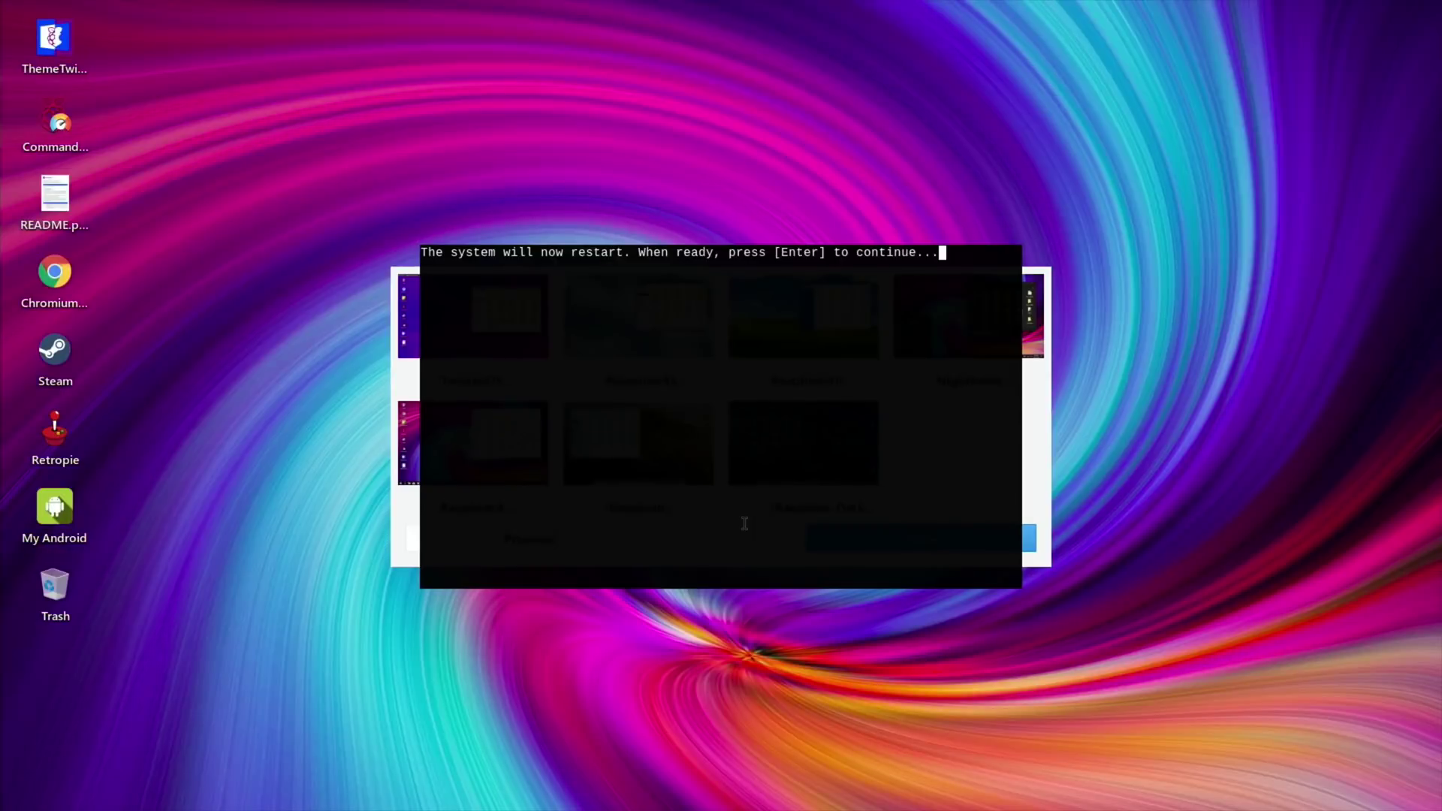
Confirm the restart and boot the twister os entry from the BerryBoot menu.
{"action": "key", "text": "Return"}
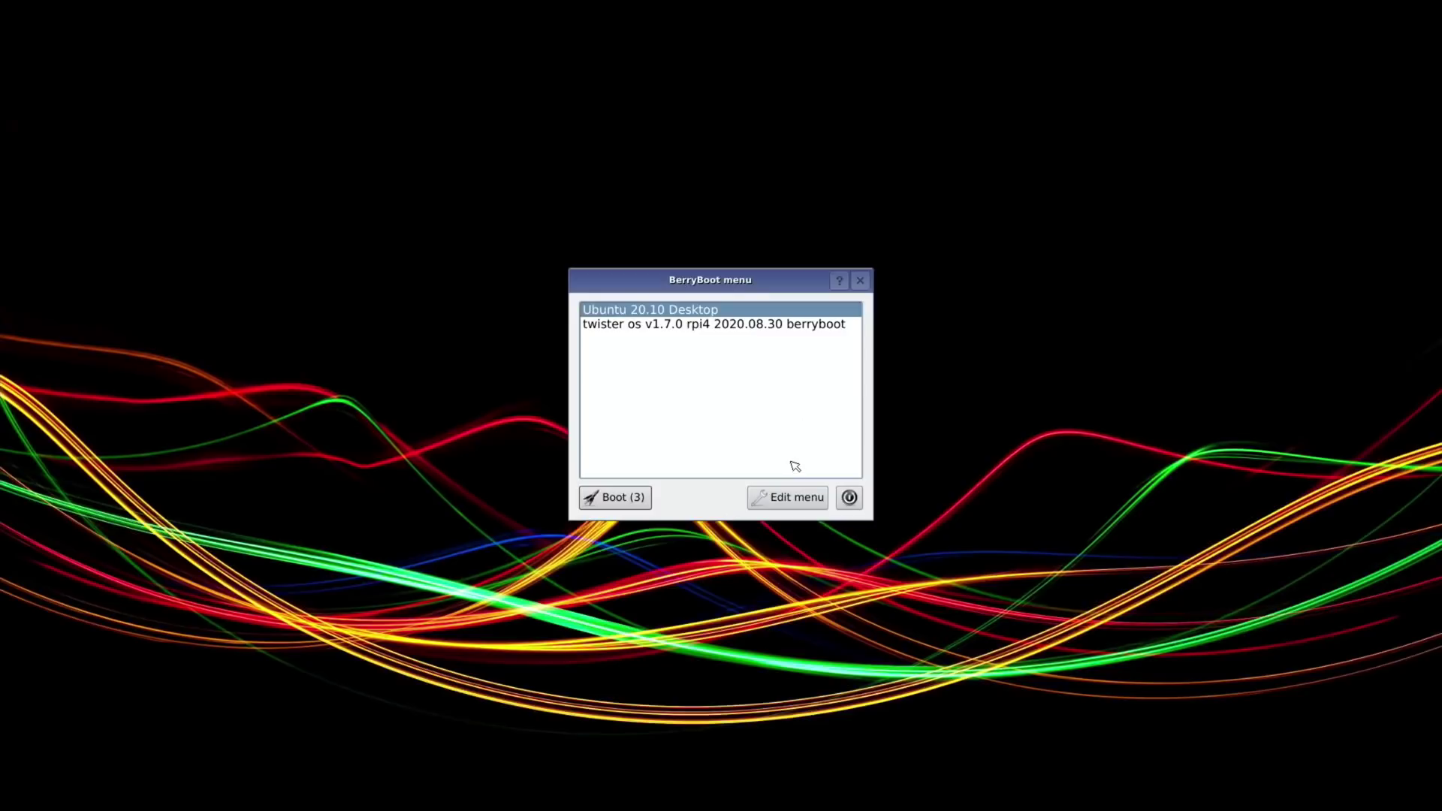
{"action": "left_click", "coordinate": [614, 327]}
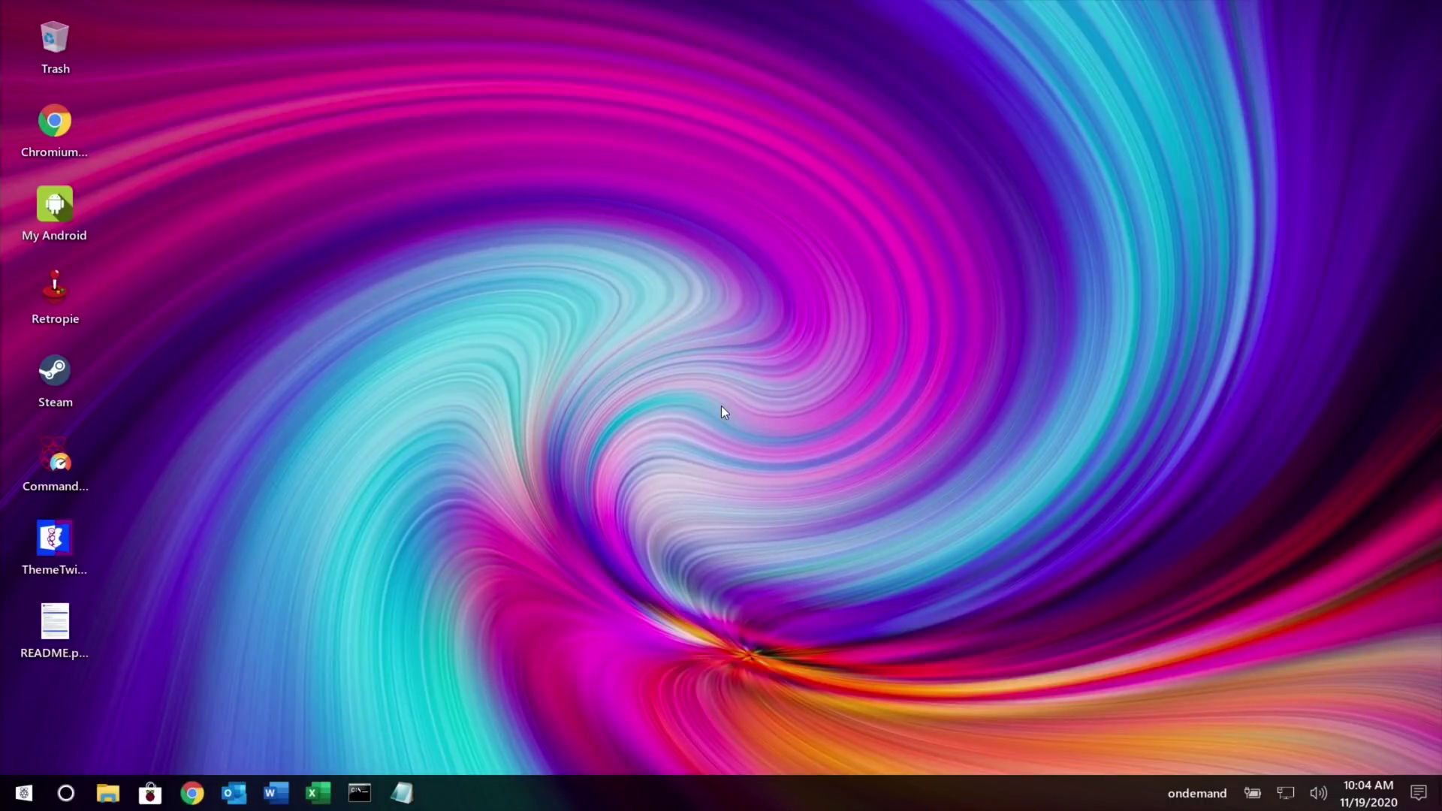
Launch GParted from a Start menu search for 'gpa' and authenticate with the account password.
{"action": "left_click", "coordinate": [25, 793]}
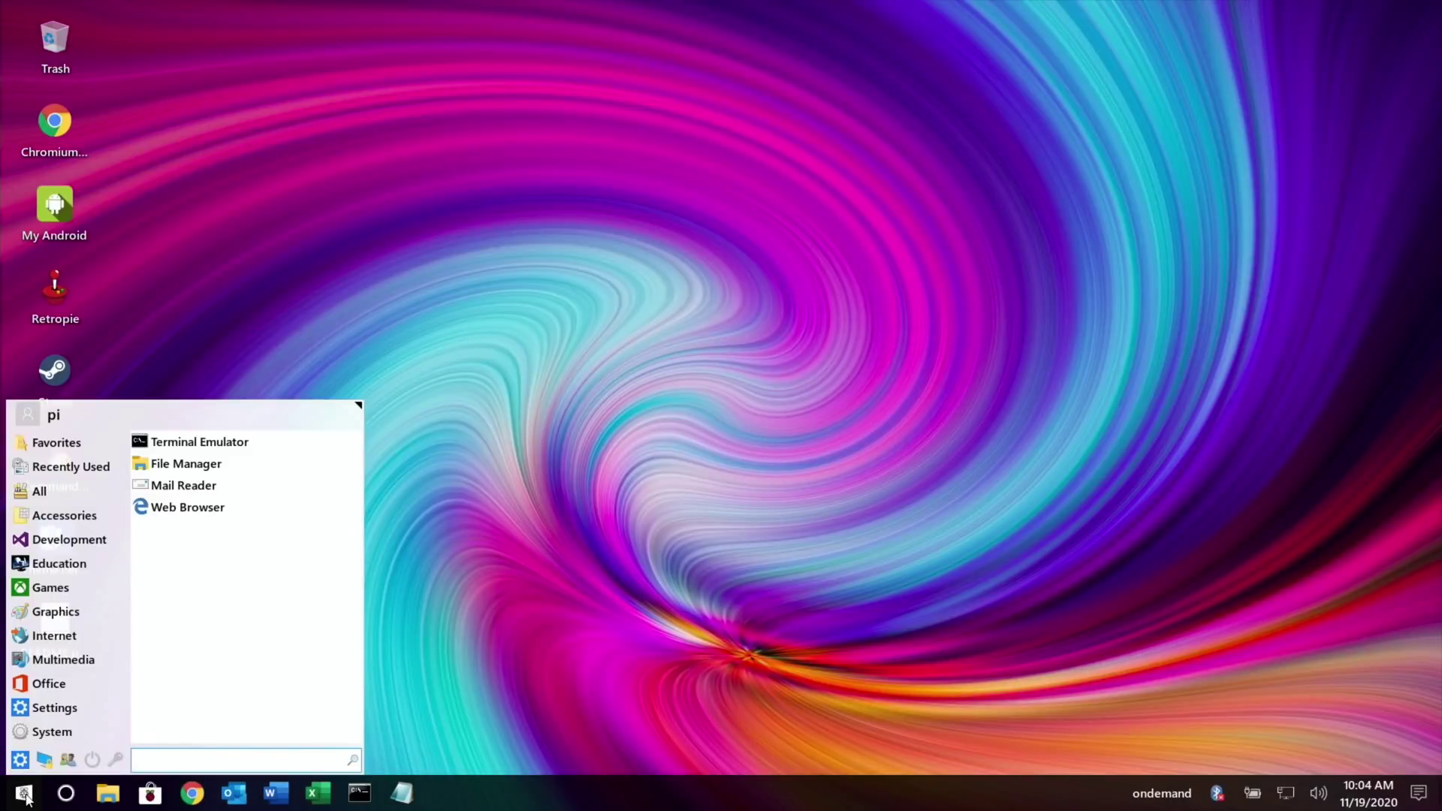
{"action": "type", "text": "gpa"}
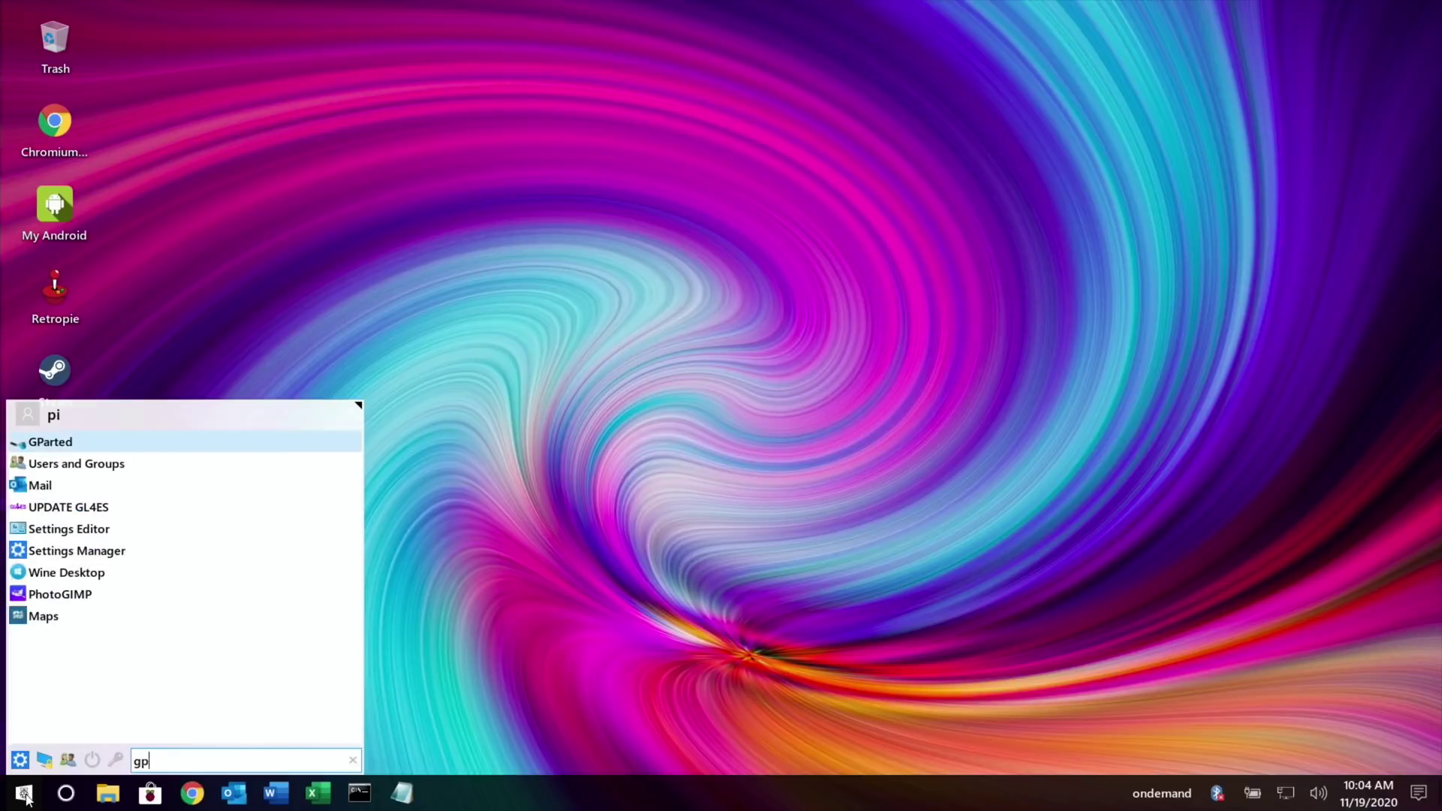
{"action": "left_click", "coordinate": [71, 446]}
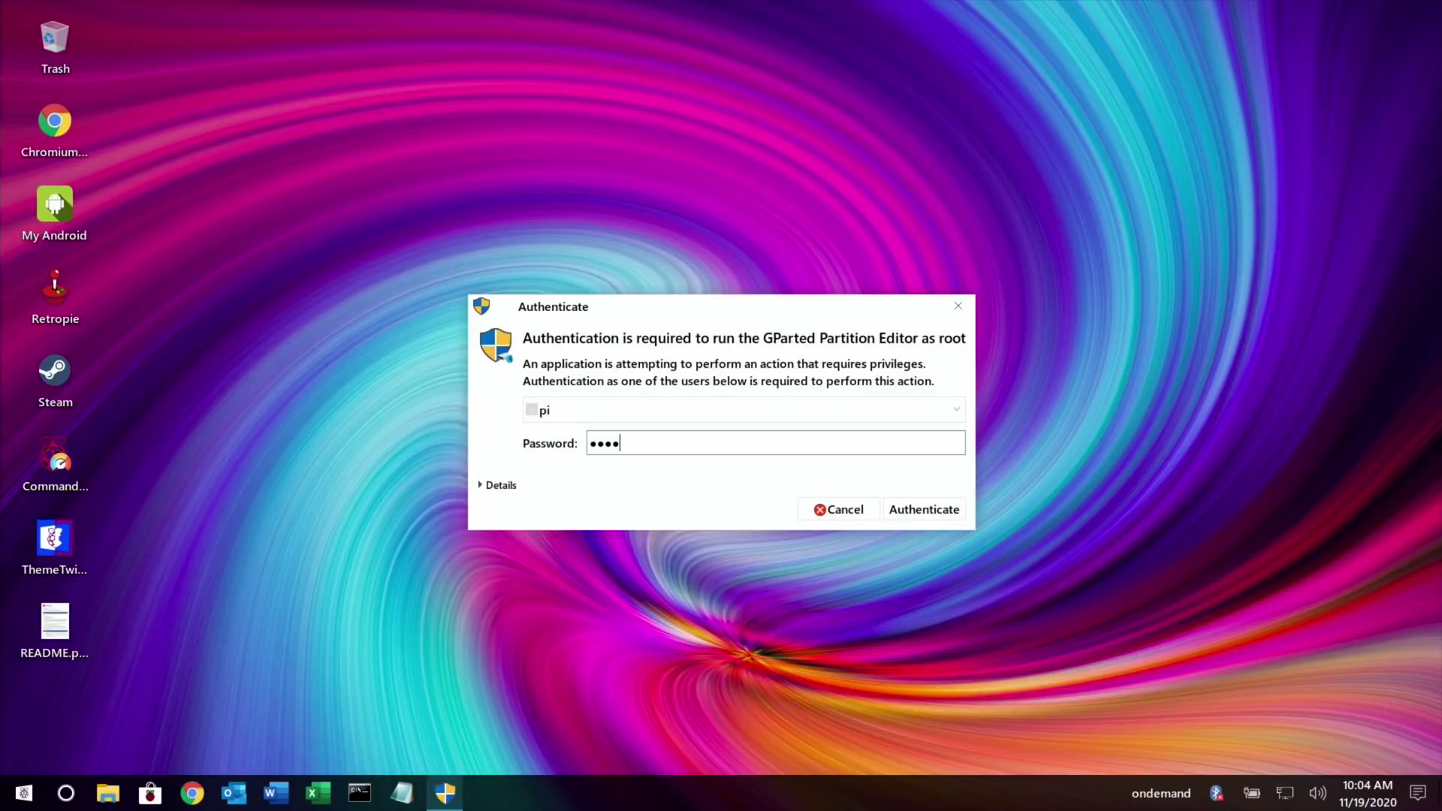
{"action": "type", "text": "raspberry"}
{"action": "key", "text": "Return"}
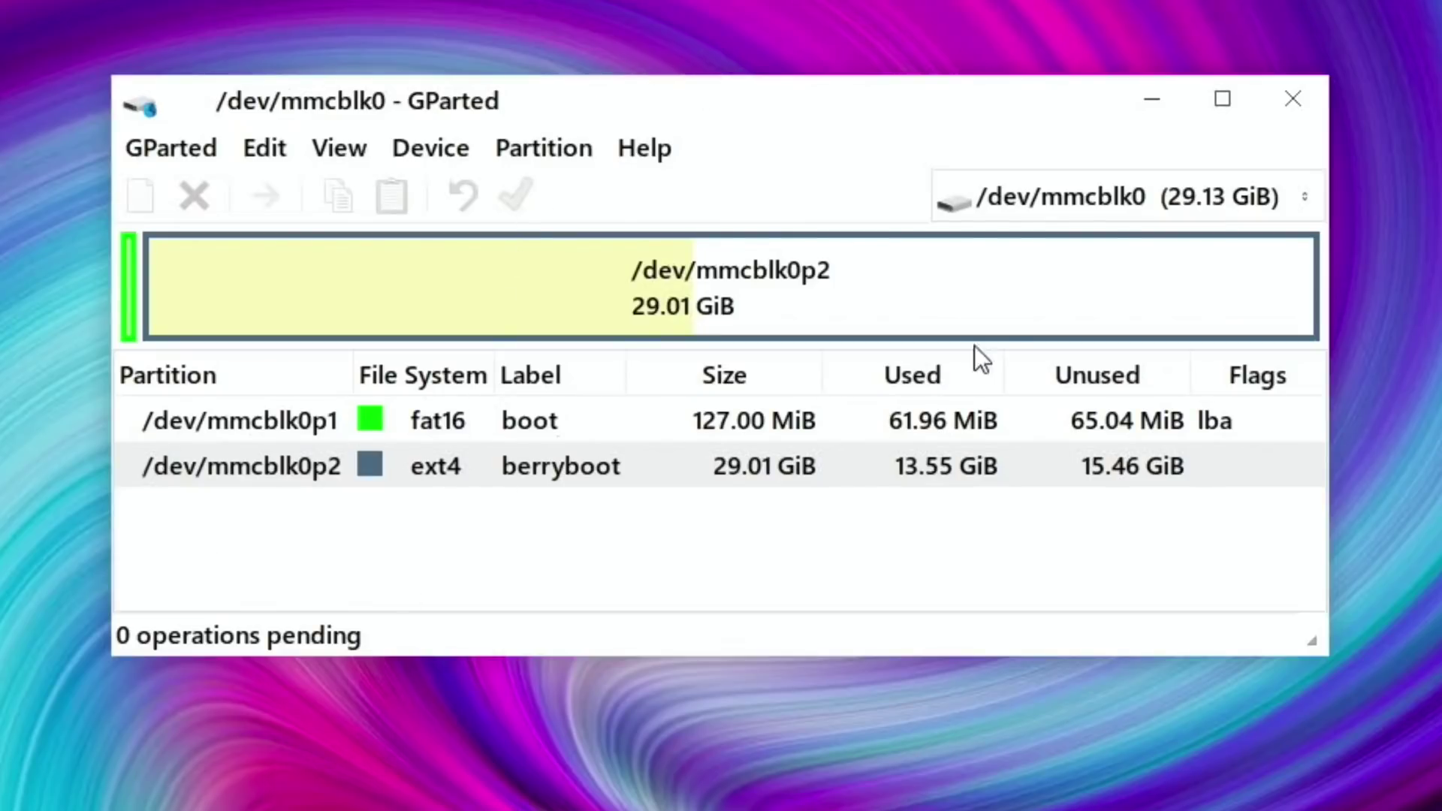
Check the drive list, keeping /dev/mmcblk0 with its boot and berryboot partitions shown.
{"action": "left_click", "coordinate": [1212, 187]}
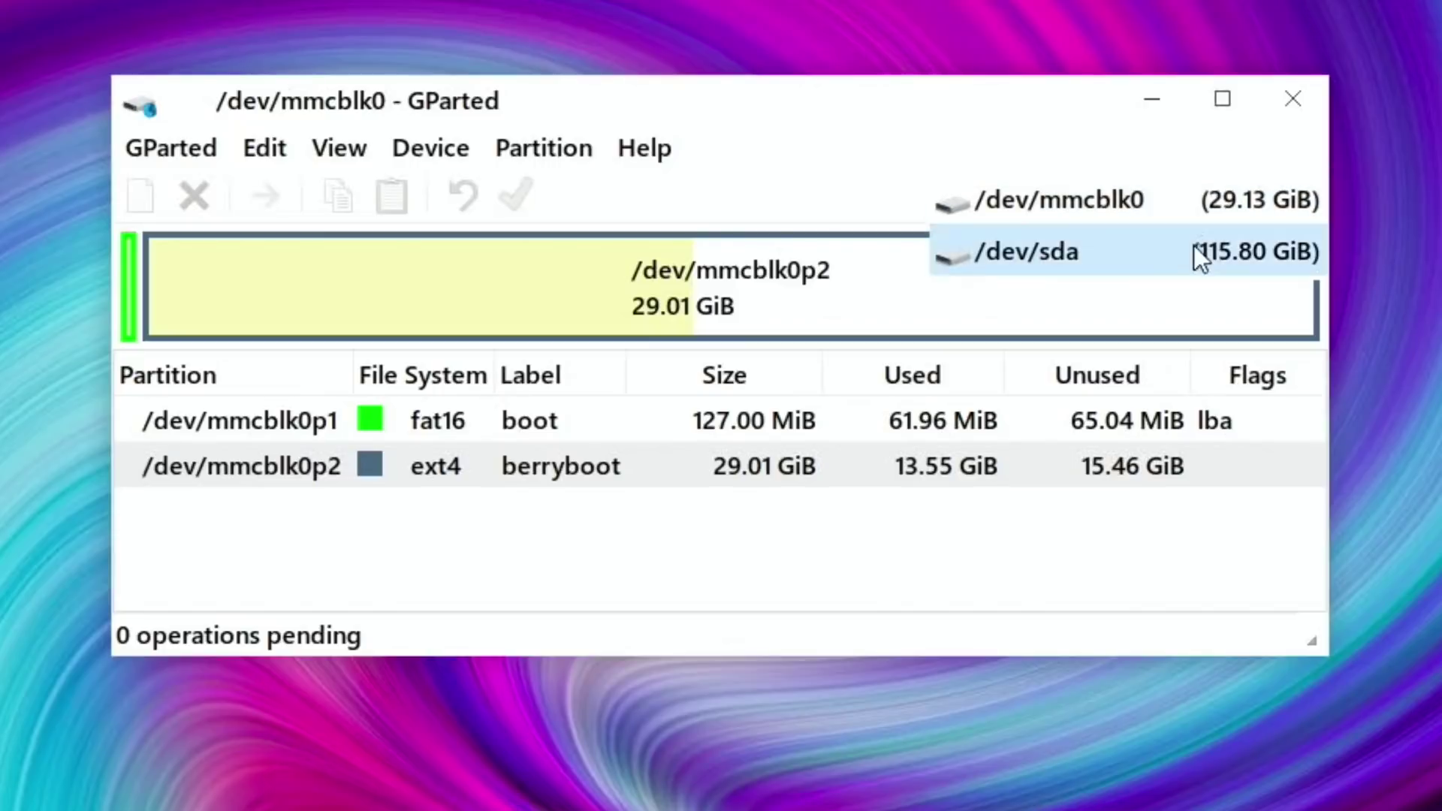
{"action": "left_click", "coordinate": [1119, 204]}
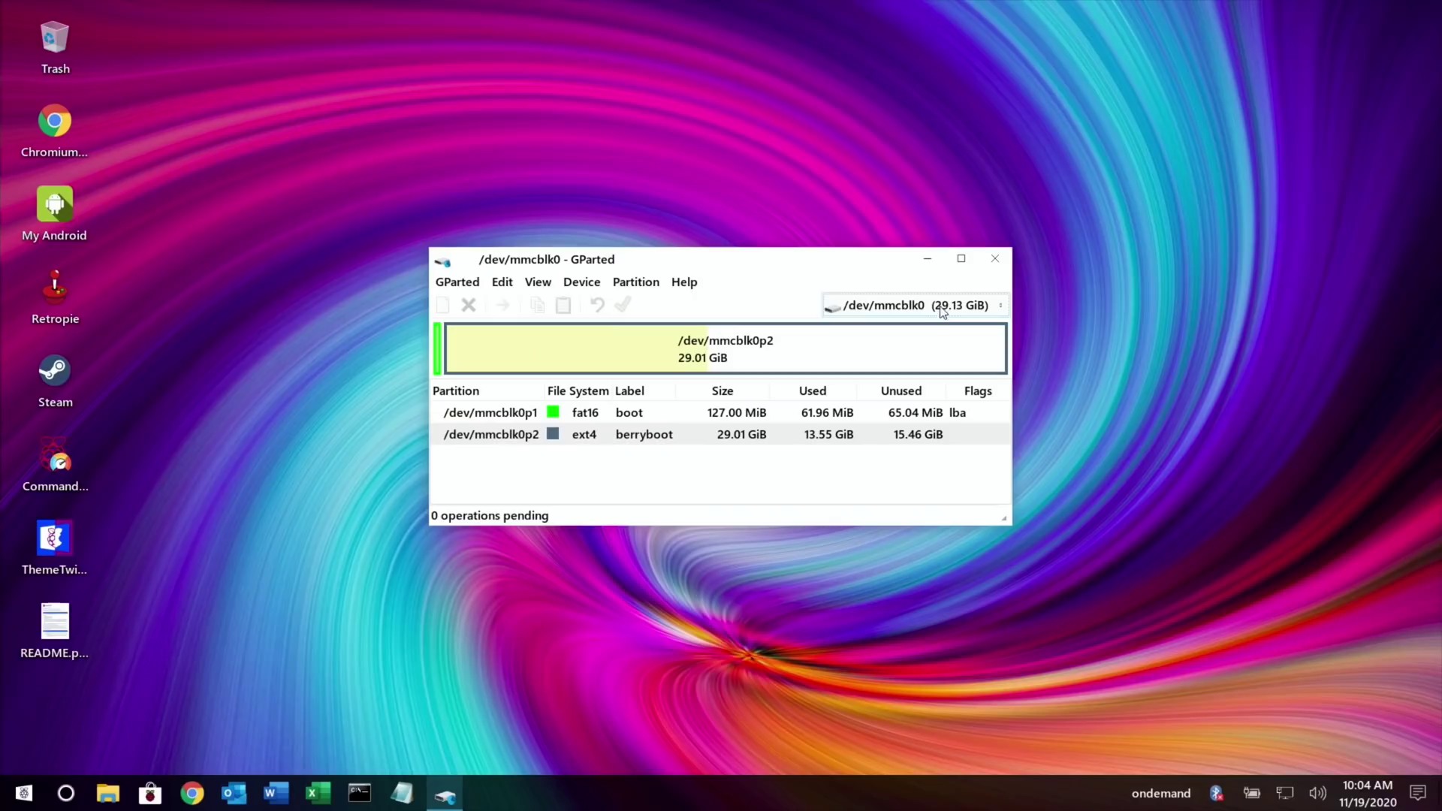
{"action": "left_click", "coordinate": [943, 311]}
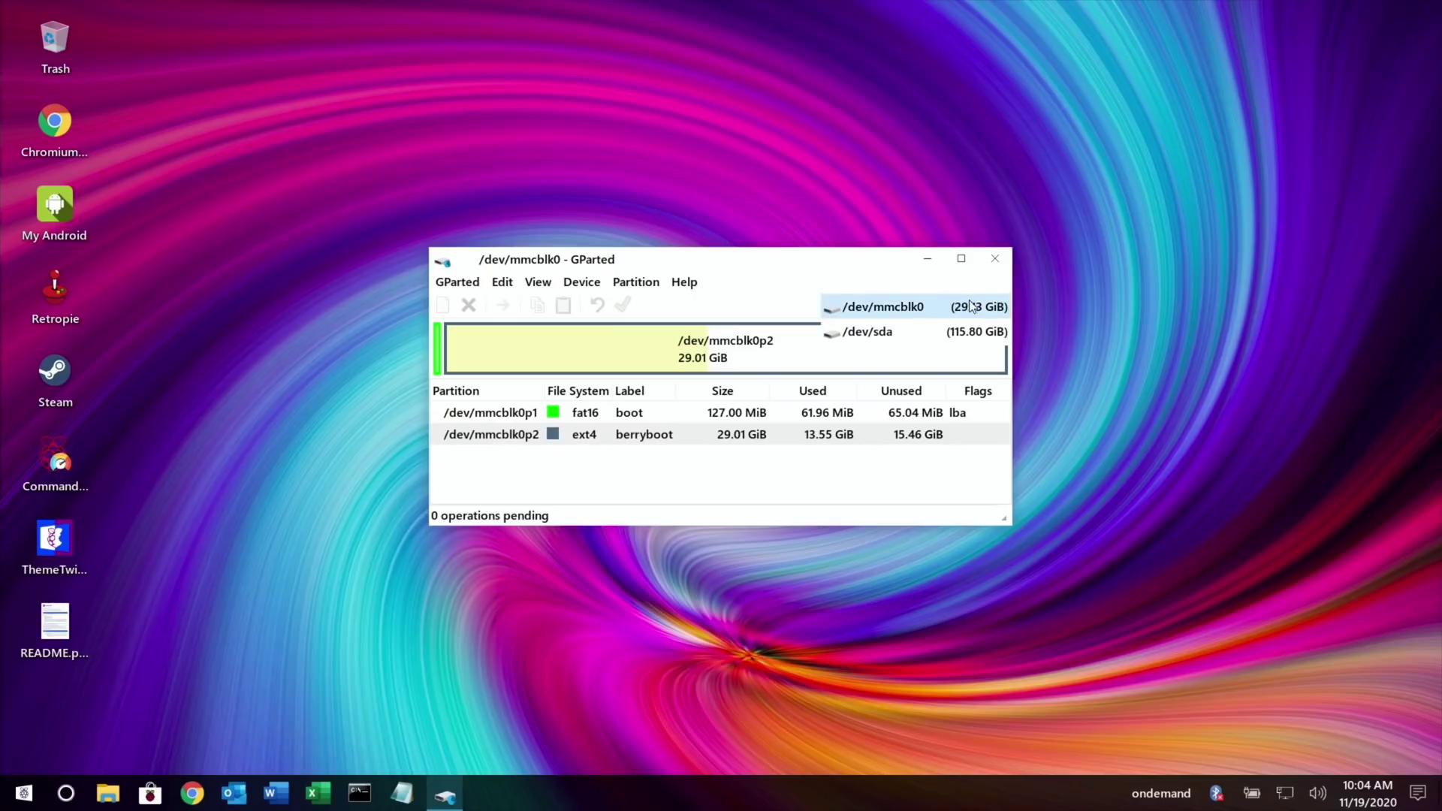
{"action": "left_click", "coordinate": [916, 308]}
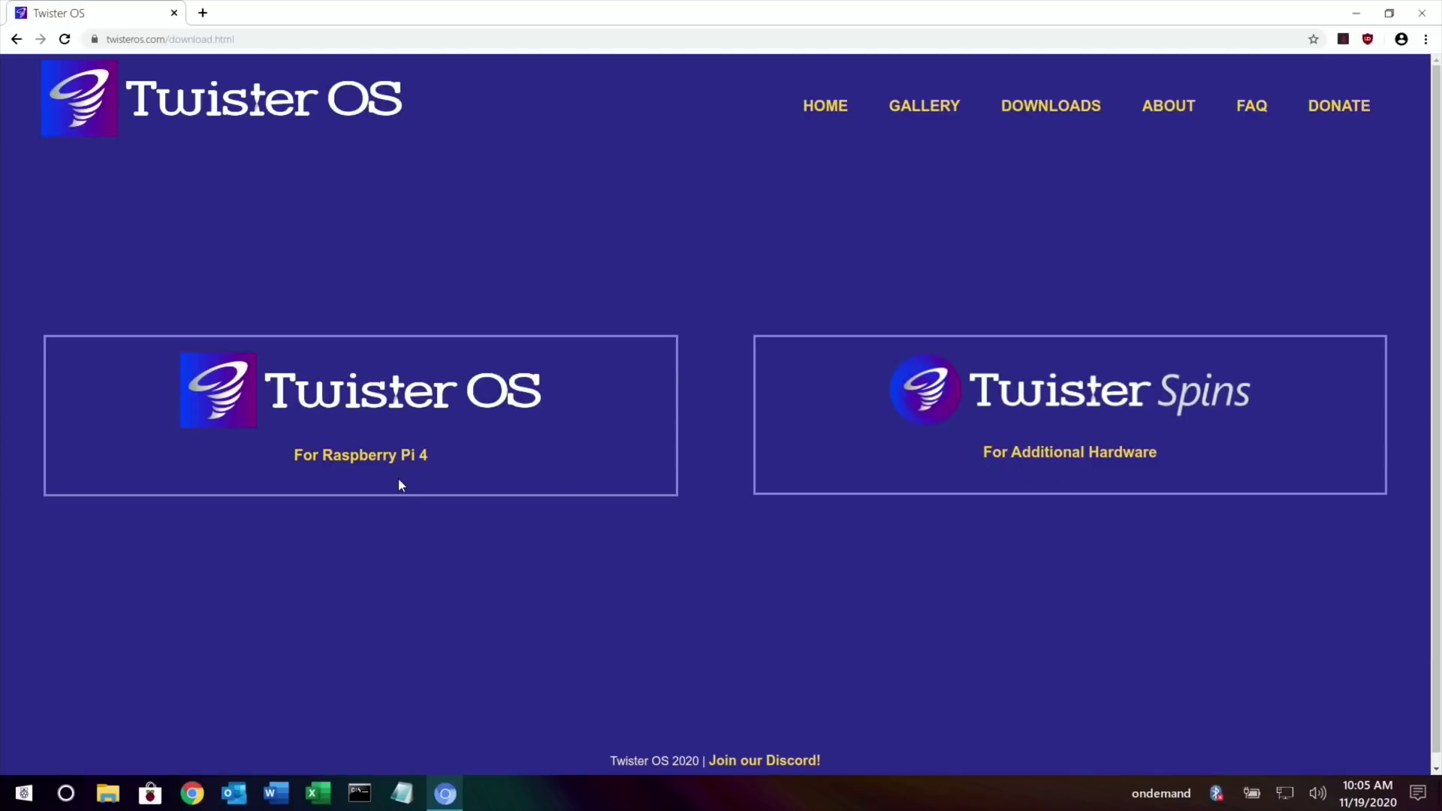
Open the Twister OS for Raspberry Pi 4 page and view the Version 1.9.1 changelog.
{"action": "left_click", "coordinate": [346, 458]}
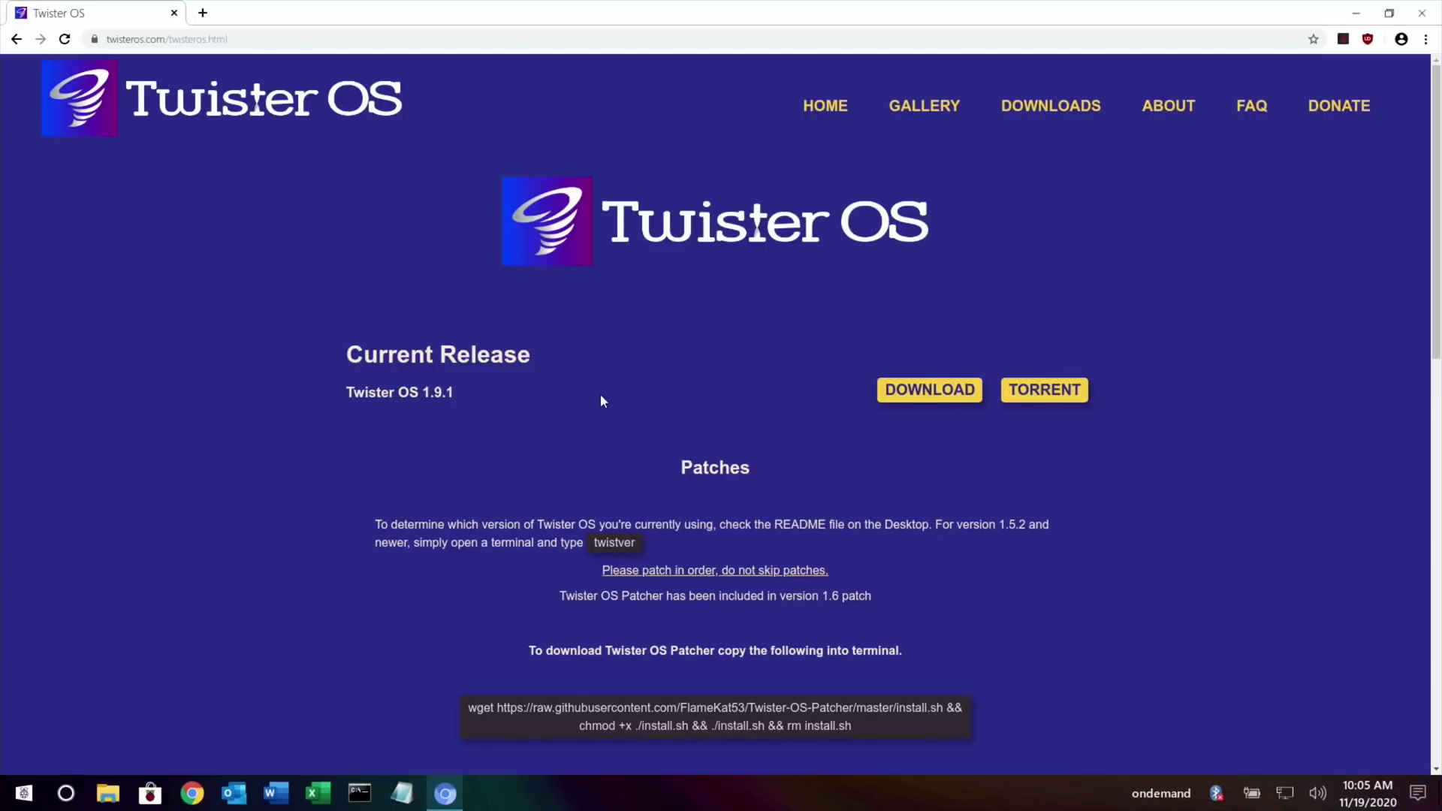
{"action": "scroll", "coordinate": [601, 401], "scroll_direction": "down", "scroll_amount": 3}
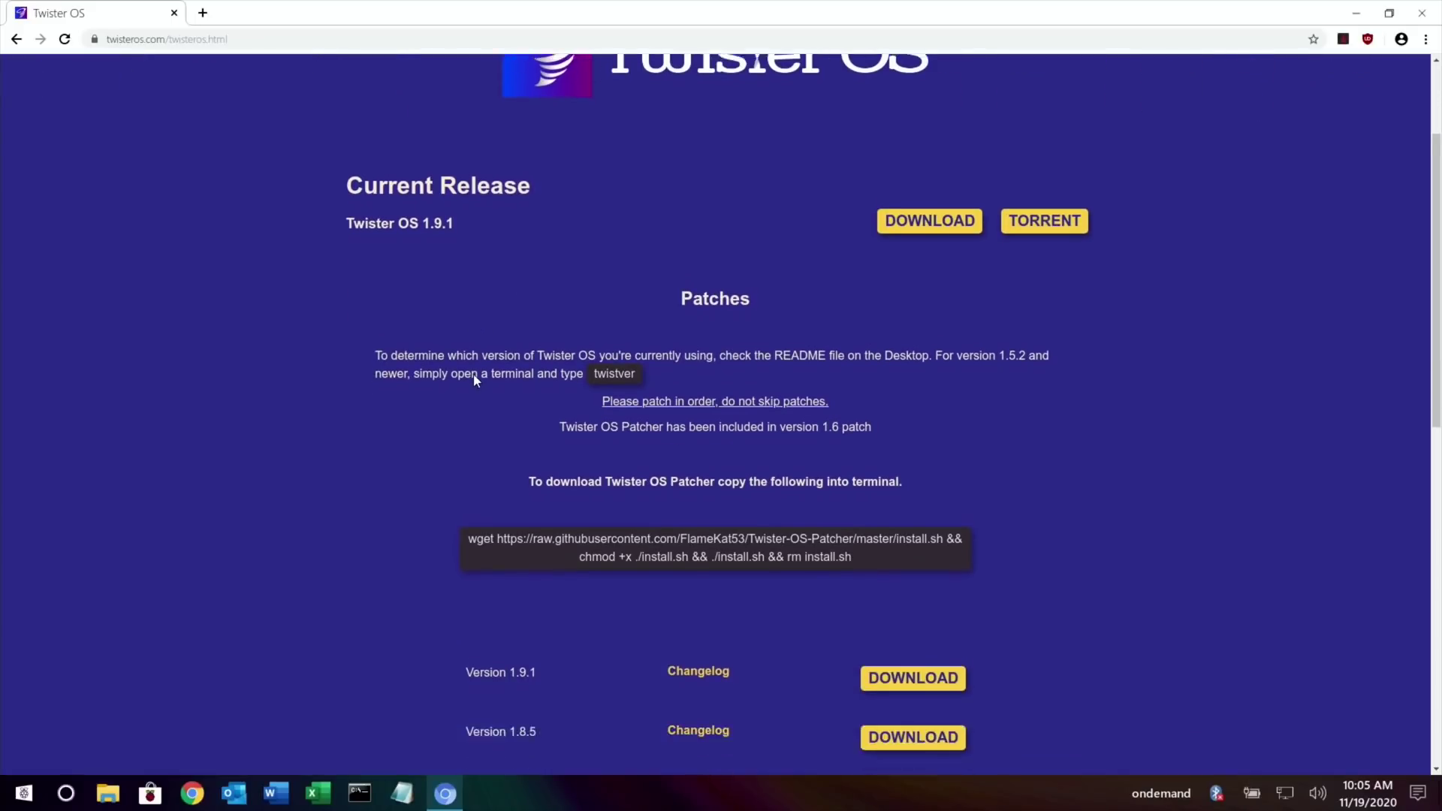
{"action": "scroll", "coordinate": [474, 375], "scroll_direction": "down", "scroll_amount": 3}
{"action": "left_click", "coordinate": [714, 482]}
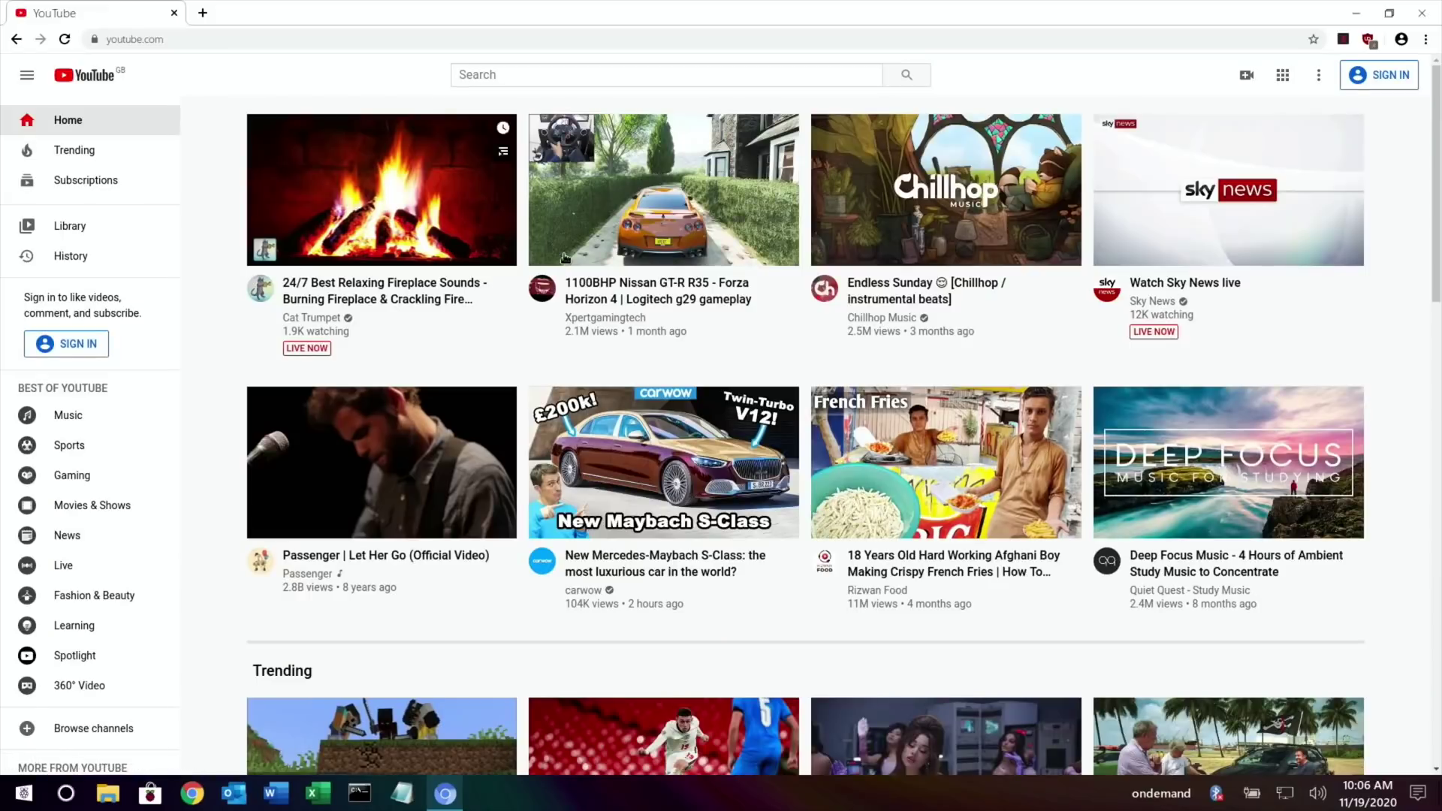
Search YouTube for 'beeryboot leepspvideo' and scroll through the BerryBoot tutorial results.
{"action": "left_click", "coordinate": [566, 75]}
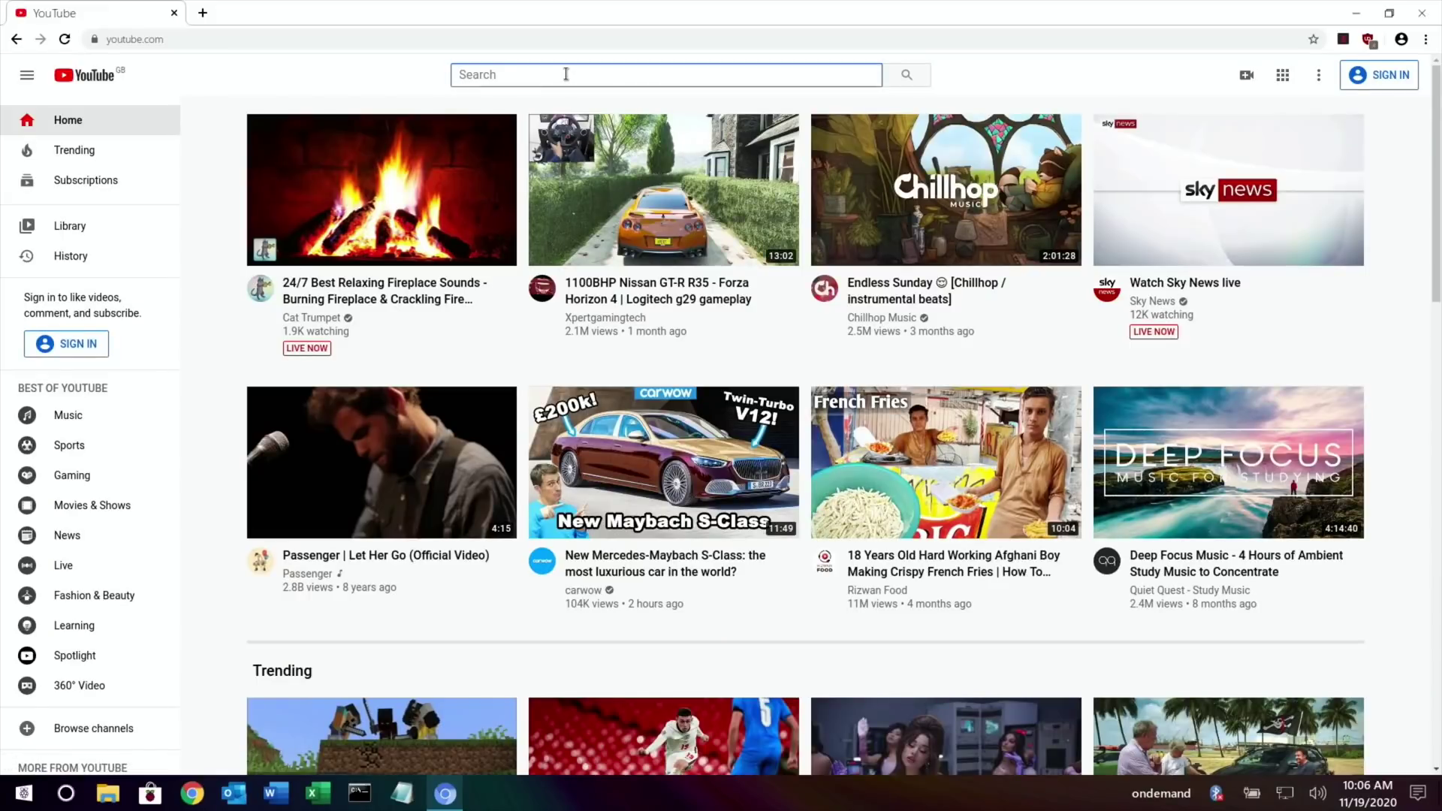
{"action": "type", "text": "beery"}
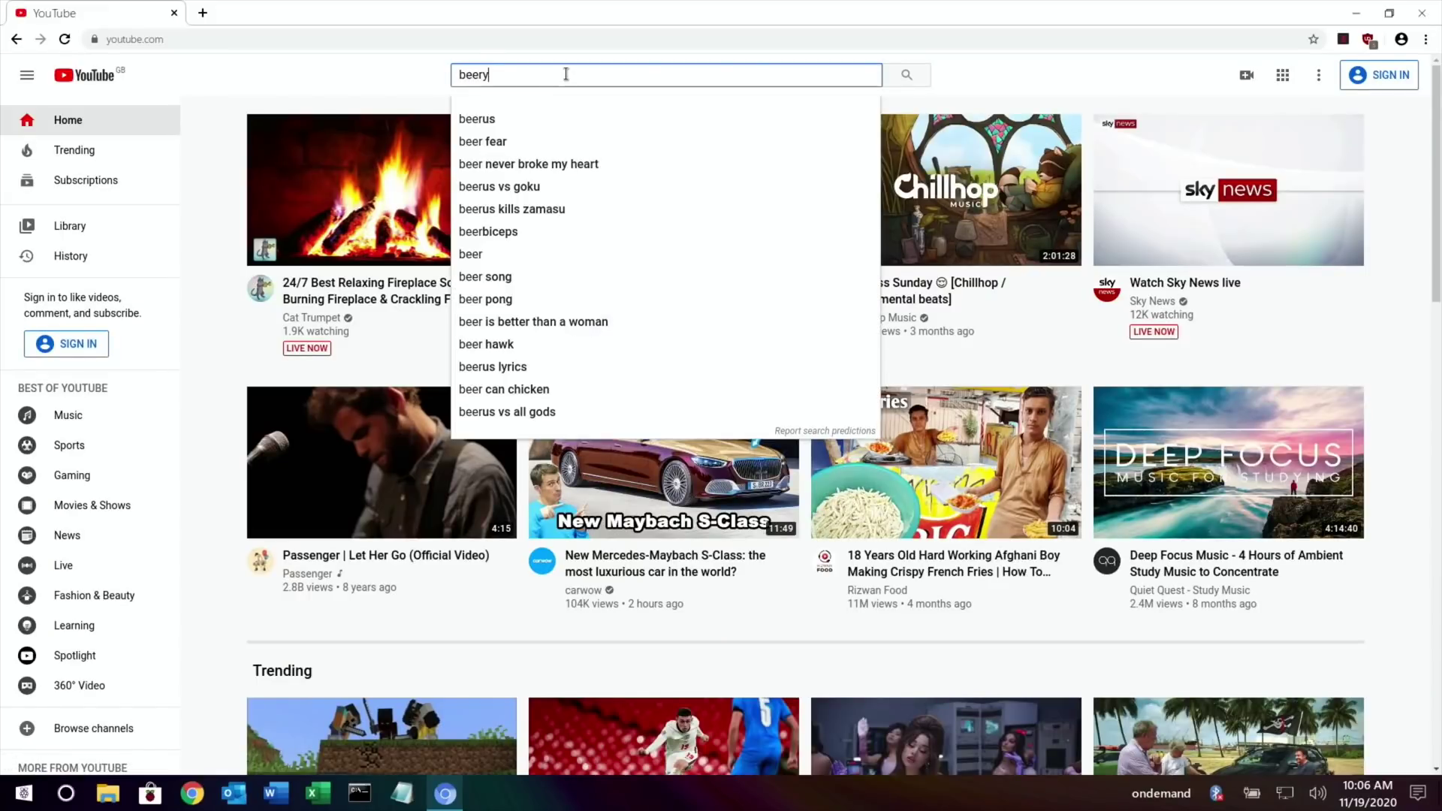
{"action": "type", "text": "boot leep"}
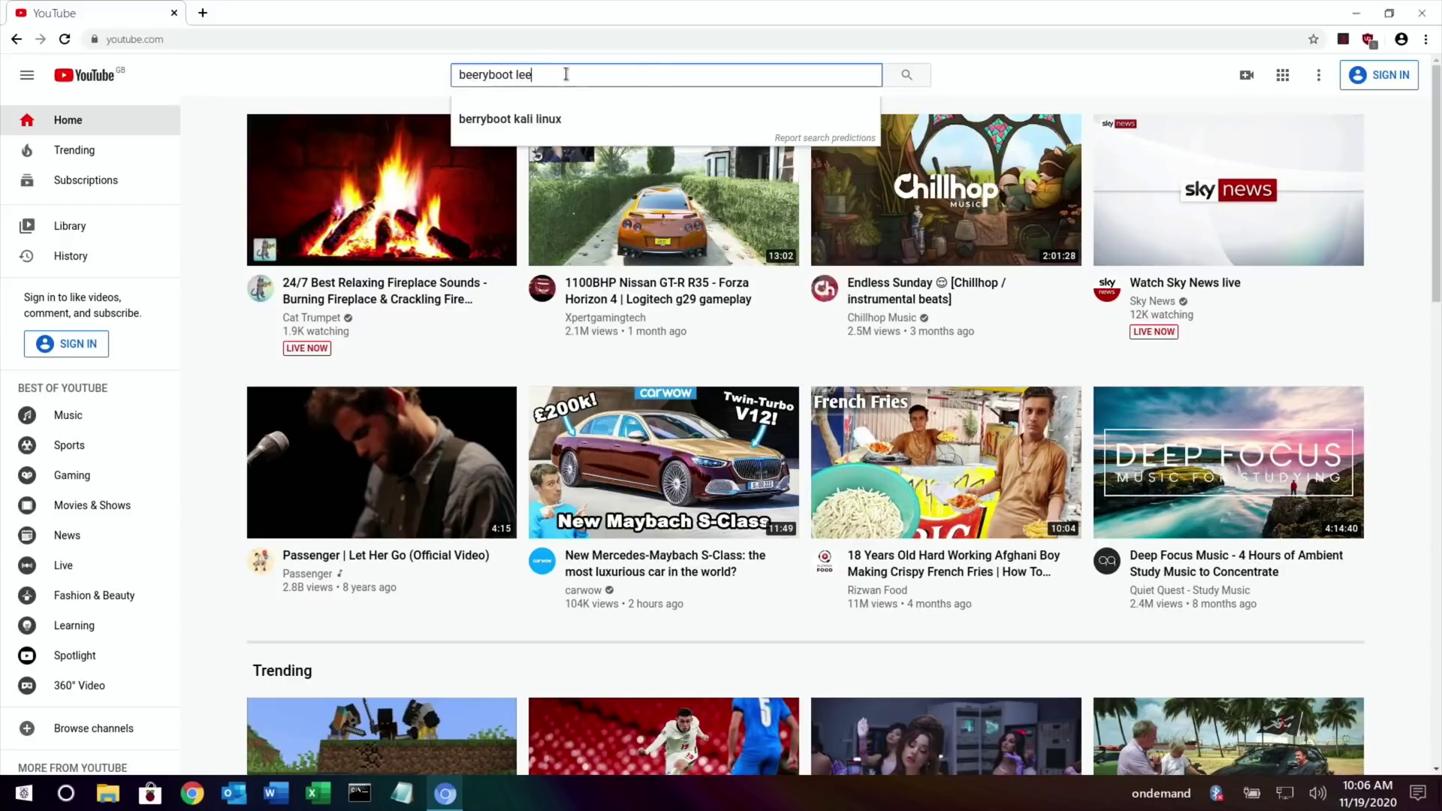
{"action": "type", "text": "spvideo"}
{"action": "key", "text": "Return"}
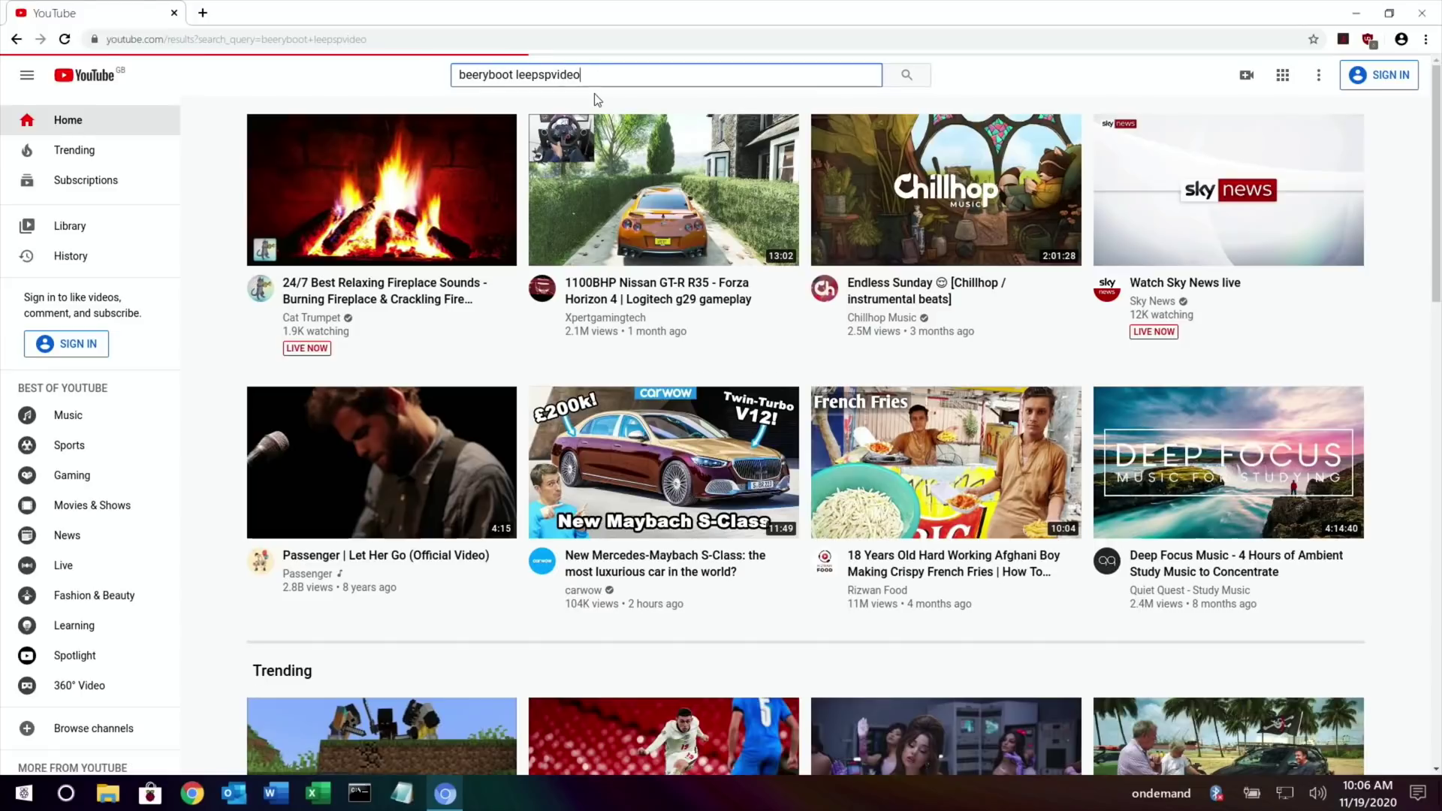
{"action": "scroll", "coordinate": [706, 264], "scroll_direction": "down", "scroll_amount": 2}
{"action": "scroll", "coordinate": [707, 264], "scroll_direction": "down", "scroll_amount": 4}
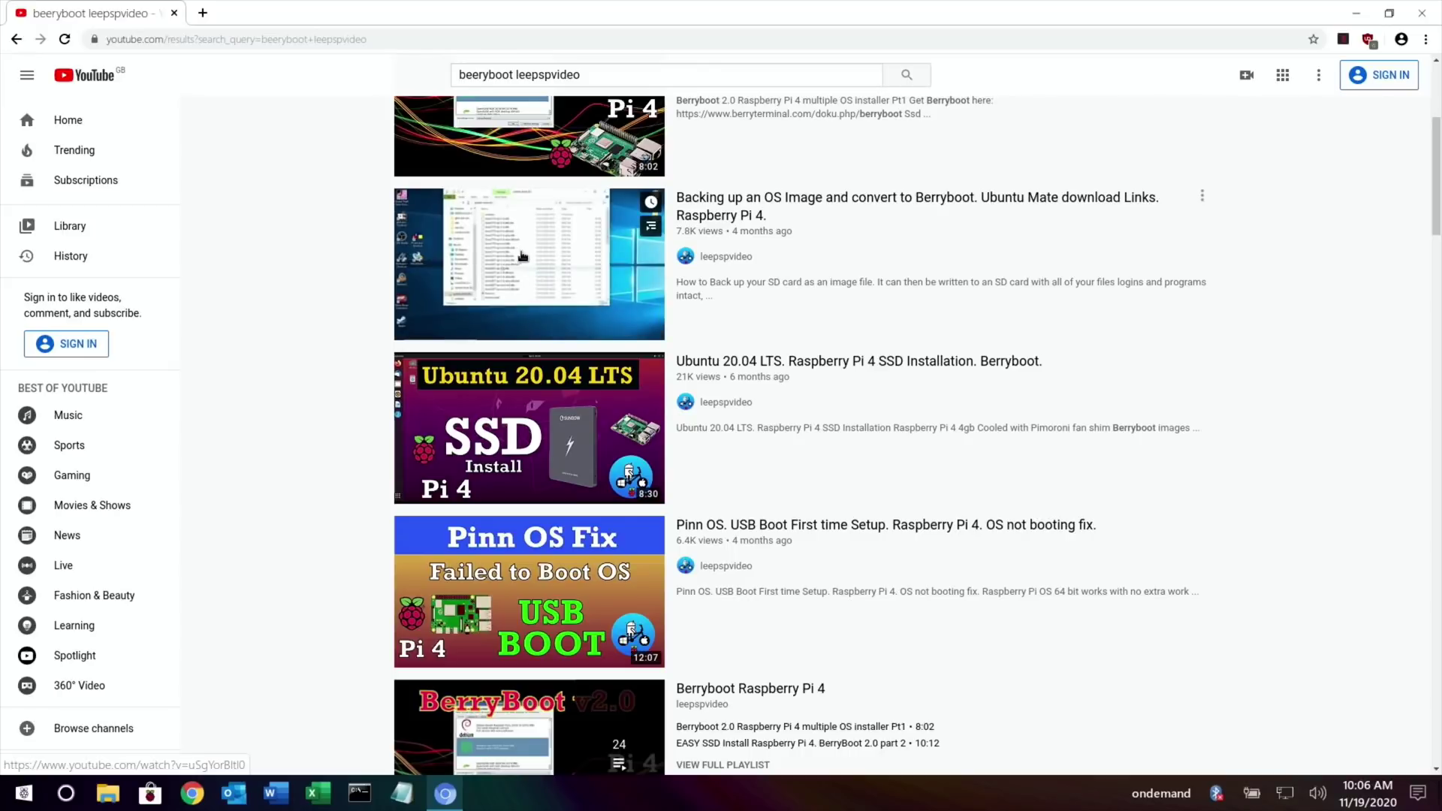
{"action": "scroll", "coordinate": [520, 256], "scroll_direction": "down", "scroll_amount": 1}
{"action": "scroll", "coordinate": [520, 256], "scroll_direction": "down", "scroll_amount": 3}
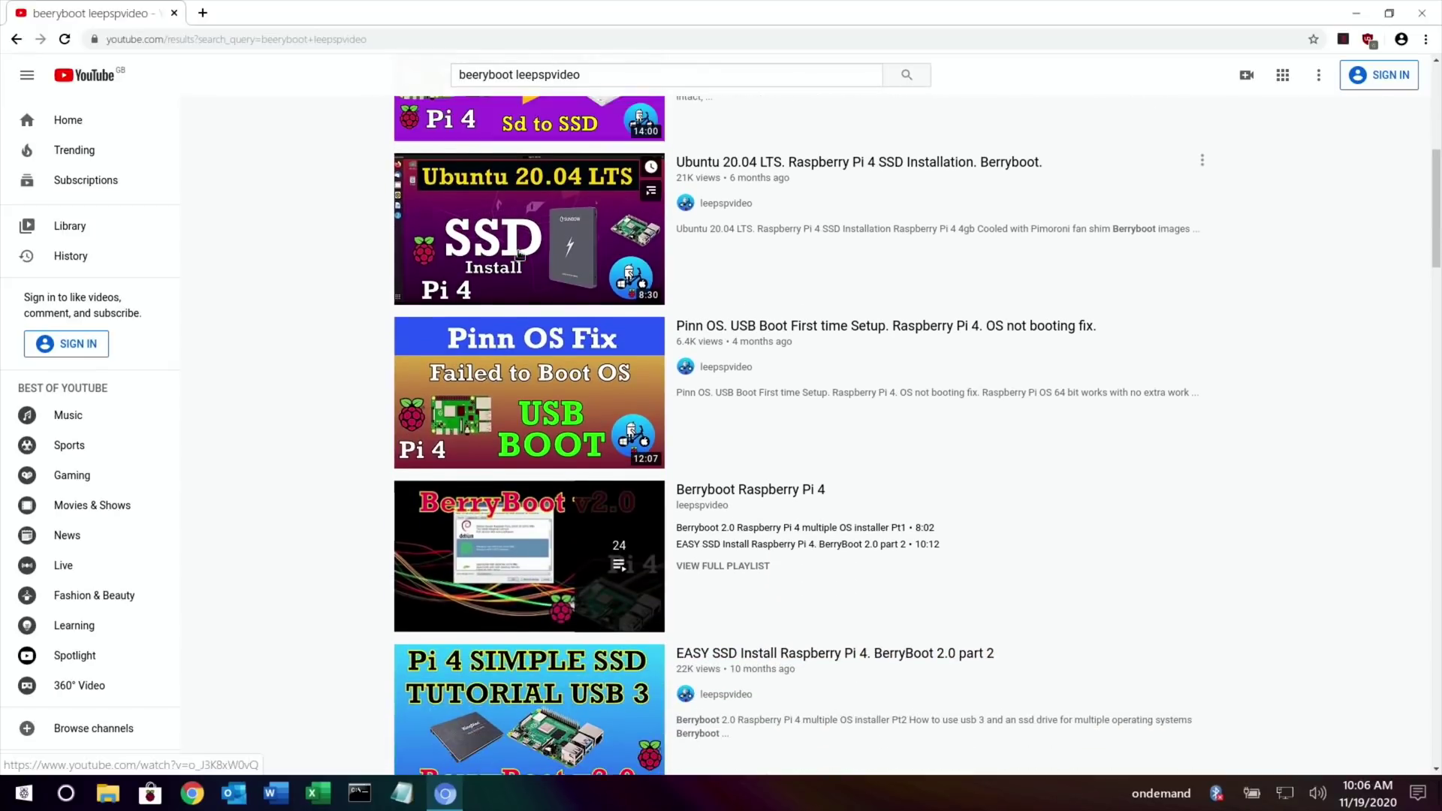
{"action": "scroll", "coordinate": [519, 256], "scroll_direction": "down", "scroll_amount": 6}
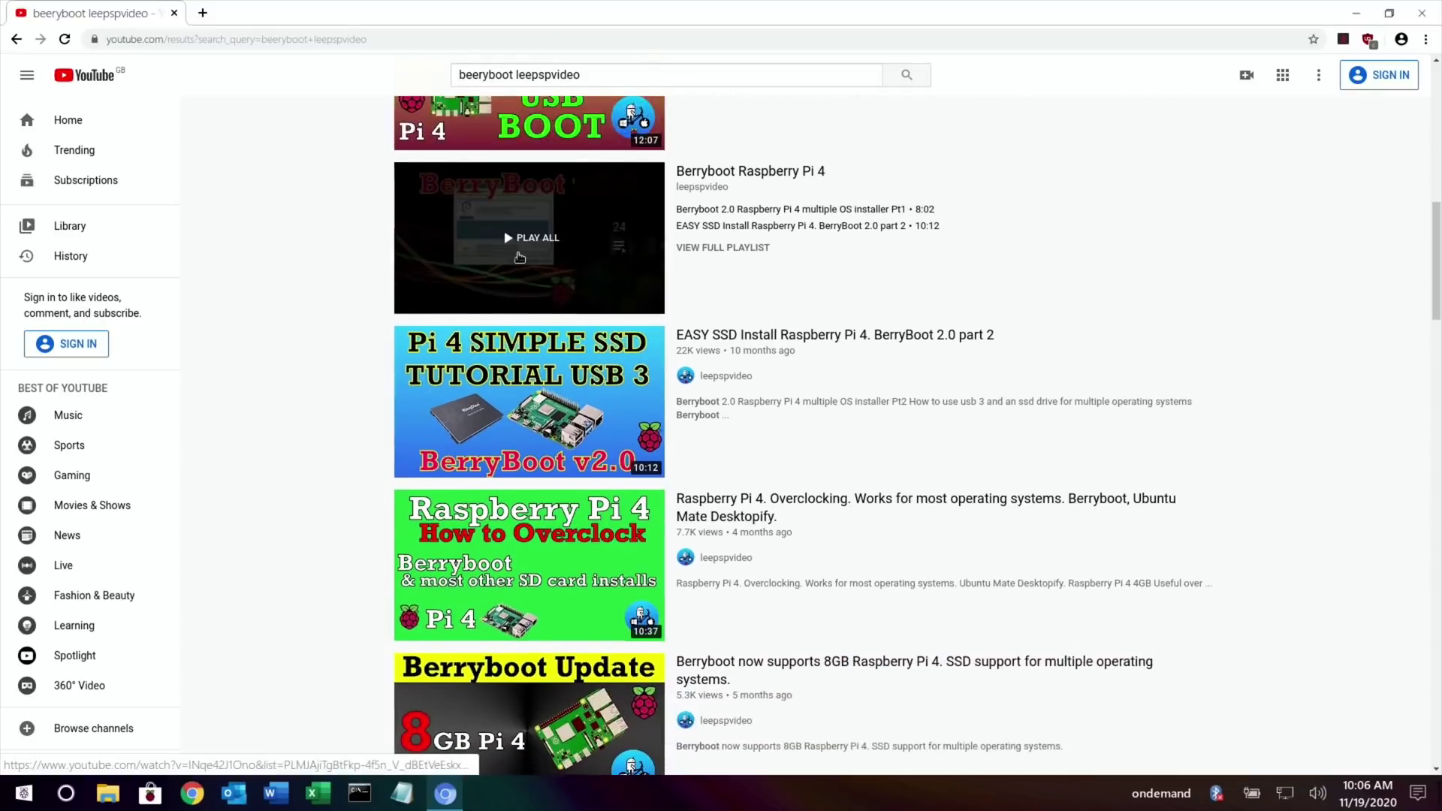
{"action": "scroll", "coordinate": [519, 261], "scroll_direction": "down", "scroll_amount": 6}
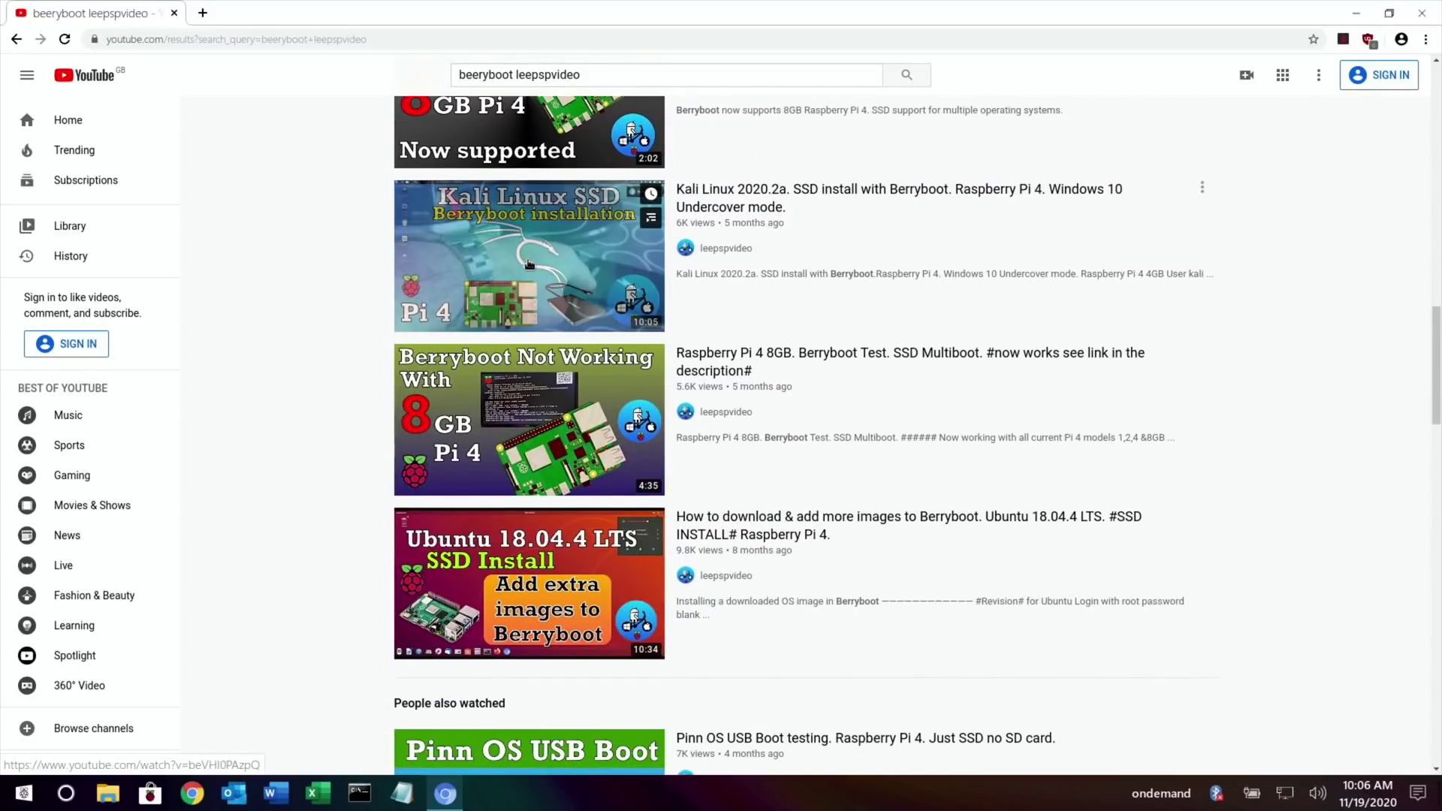